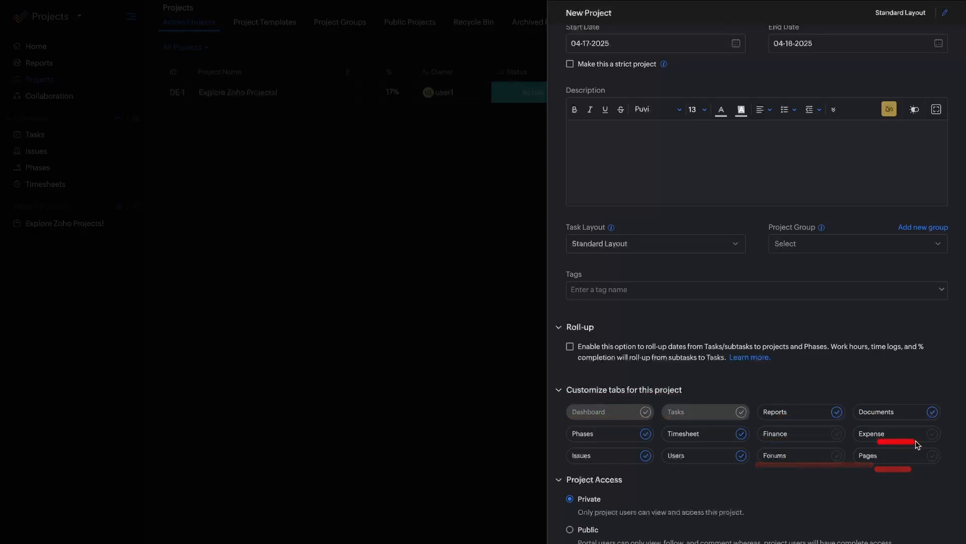
Enable the Finance and Expense tabs for the new project.
left_click(795, 438)
left_click(888, 439)
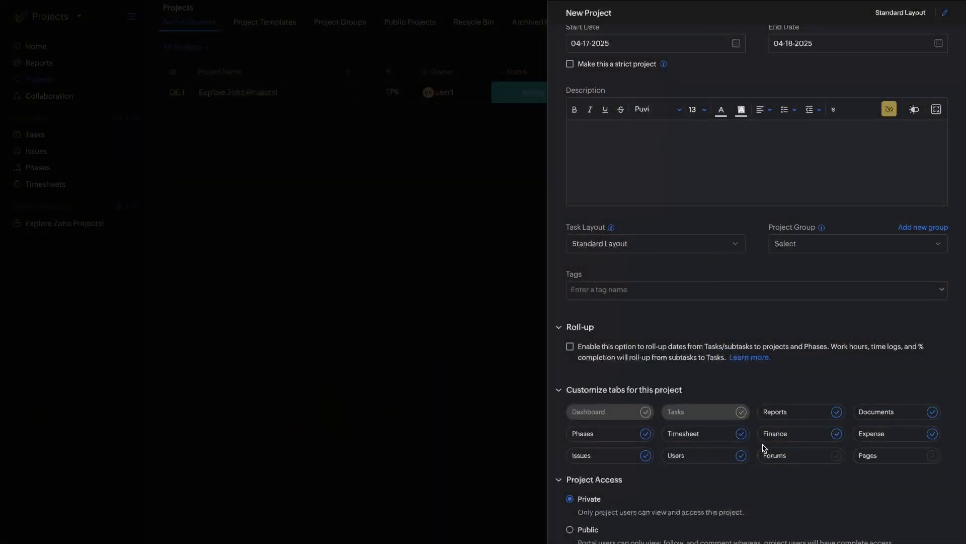
left_click_drag(763, 445, 825, 446)
left_click_drag(752, 442, 833, 443)
Review the project title, the customized tabs and the project access options in the new project form.
scroll(796, 408, "up", 3)
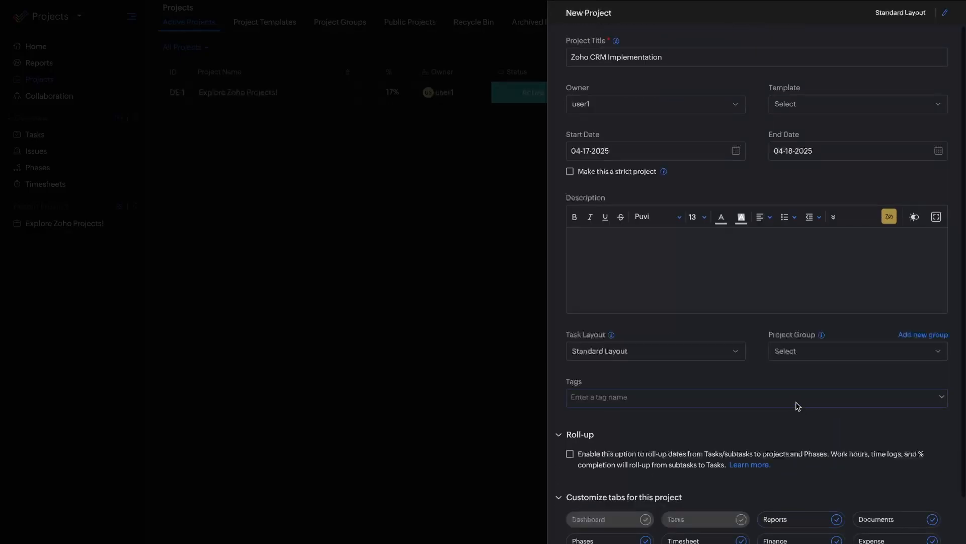
left_click_drag(572, 61, 671, 58)
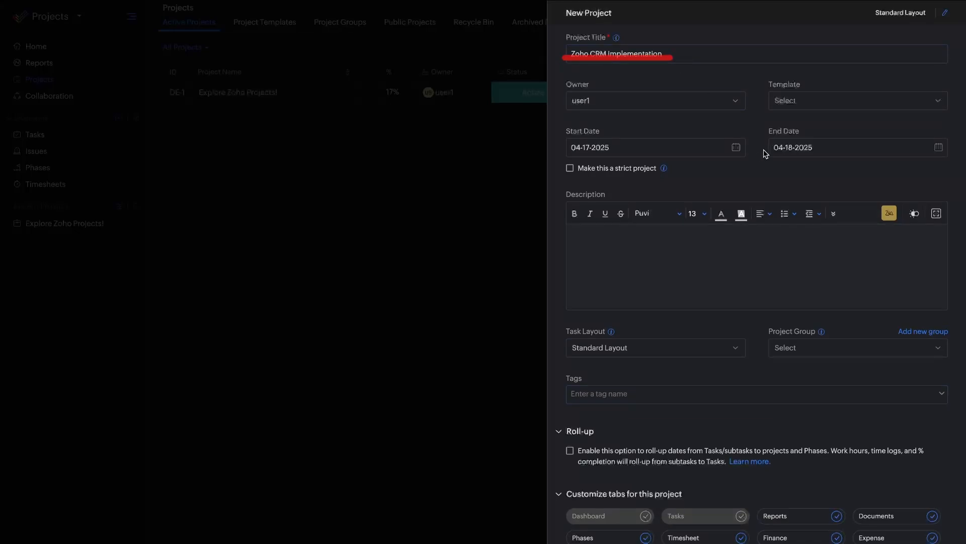
scroll(792, 345, "down", 3)
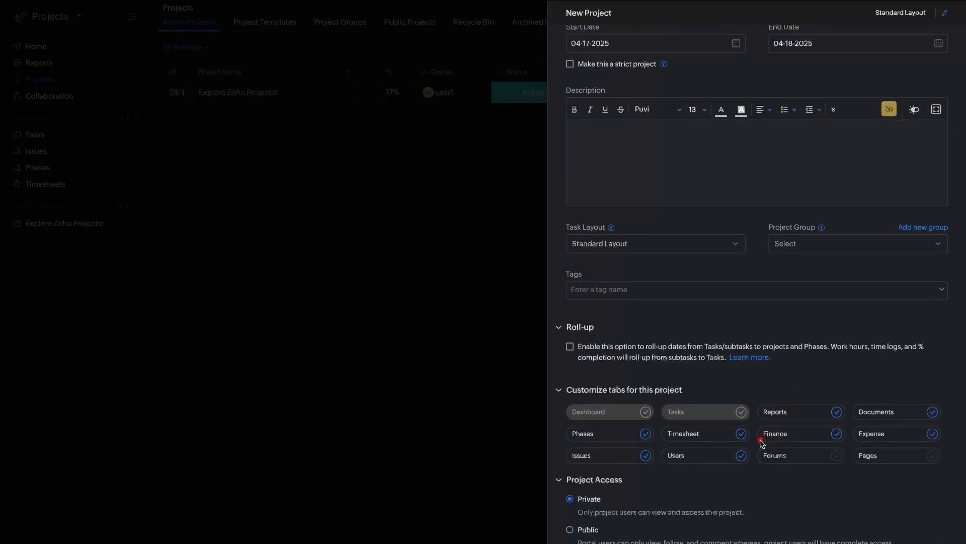
left_click_drag(760, 440, 914, 440)
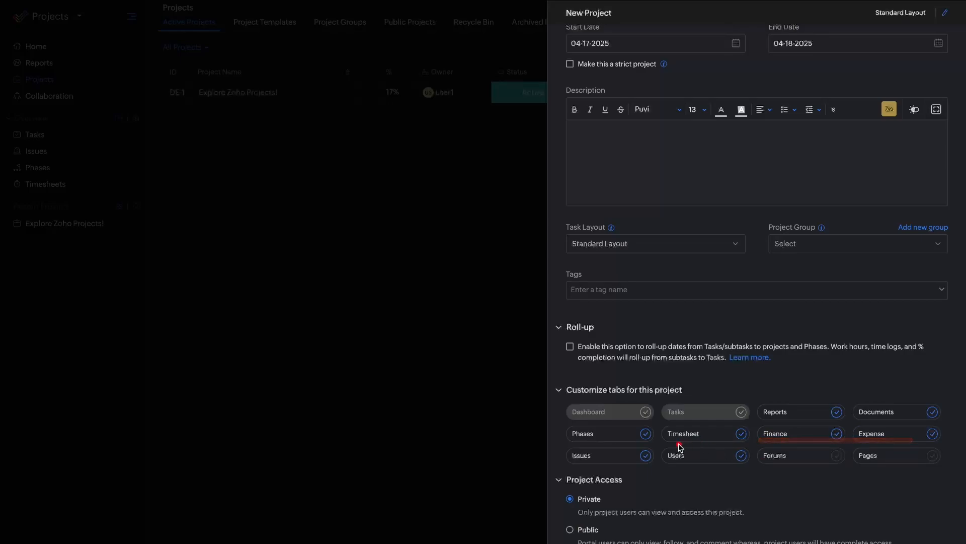
left_click_drag(657, 441, 922, 445)
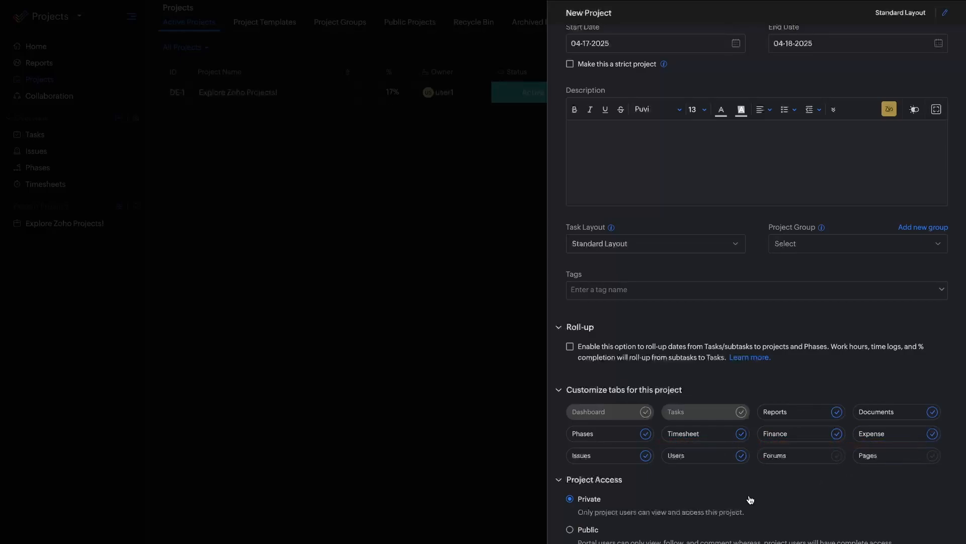
left_click_drag(564, 487, 635, 486)
left_click_drag(569, 514, 612, 513)
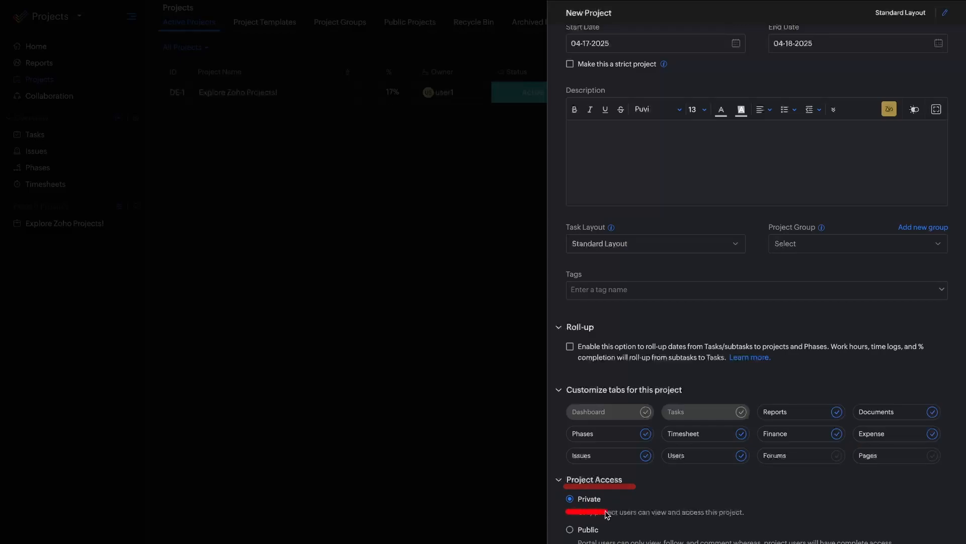
left_click_drag(564, 541, 709, 519)
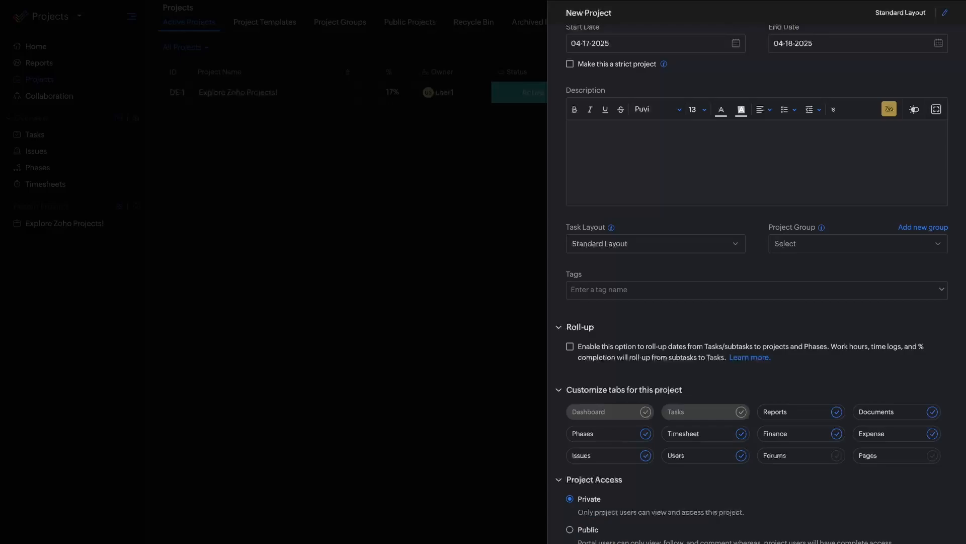
left_click_drag(562, 506, 652, 508)
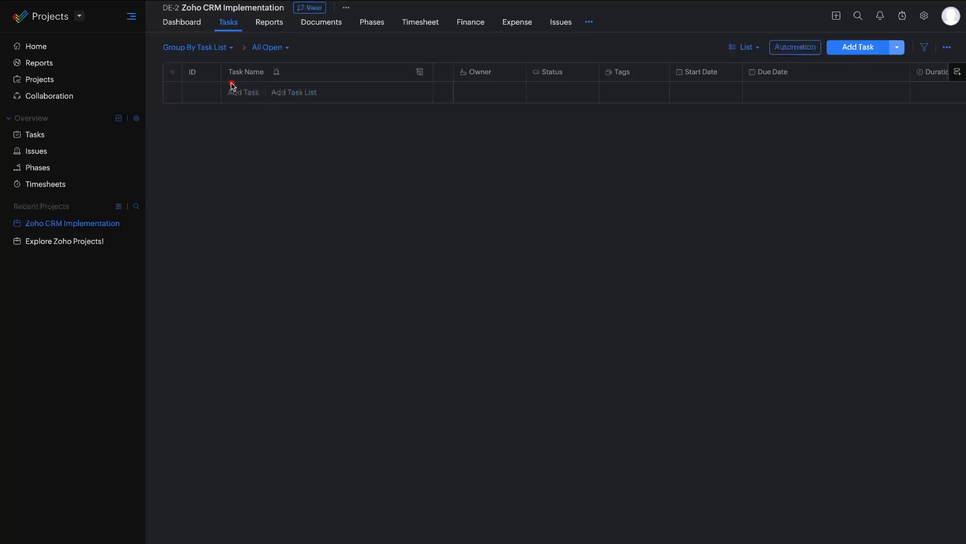
Add a task to the Zoho CRM Implementation project stating that the team member will create a list of requirements.
left_click_drag(181, 16, 300, 16)
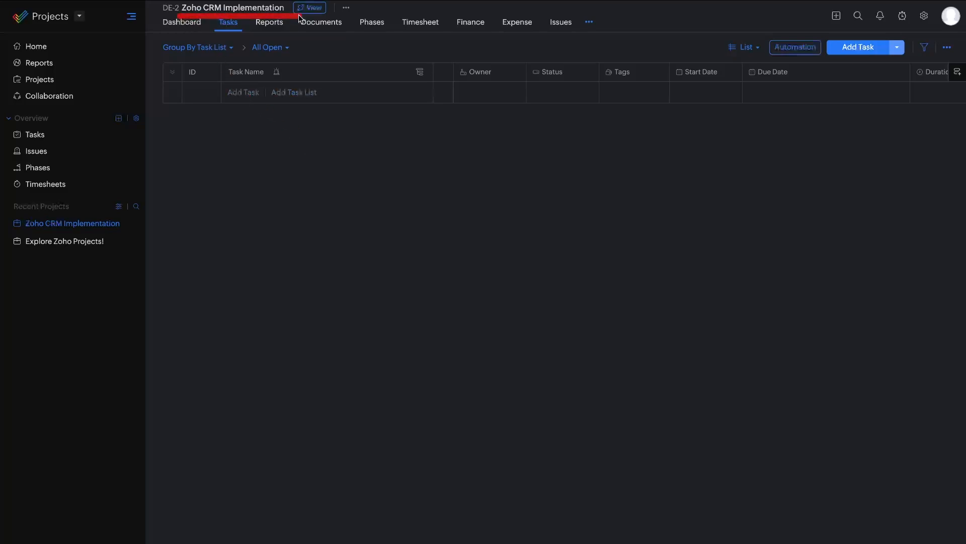
left_click(257, 94)
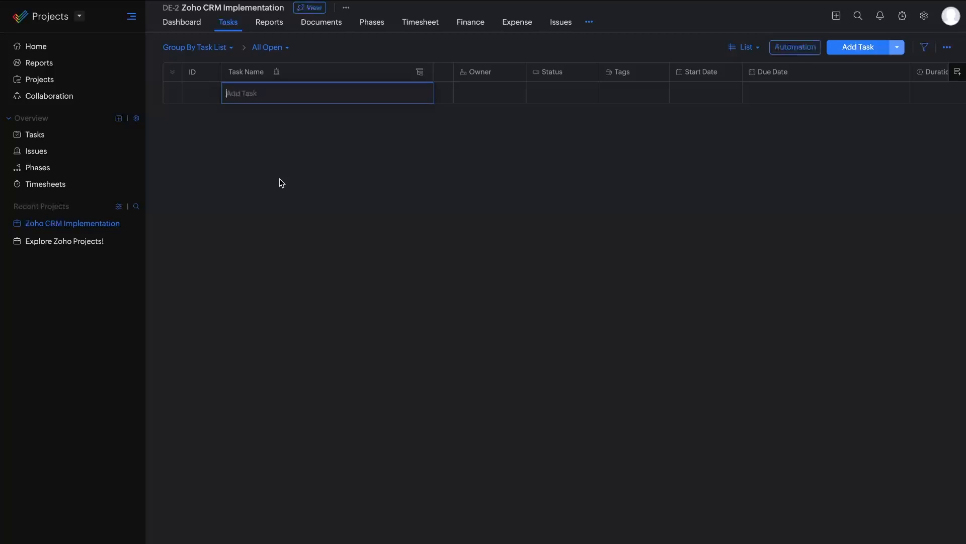
type("Drew")
type("will create a list of requirements")
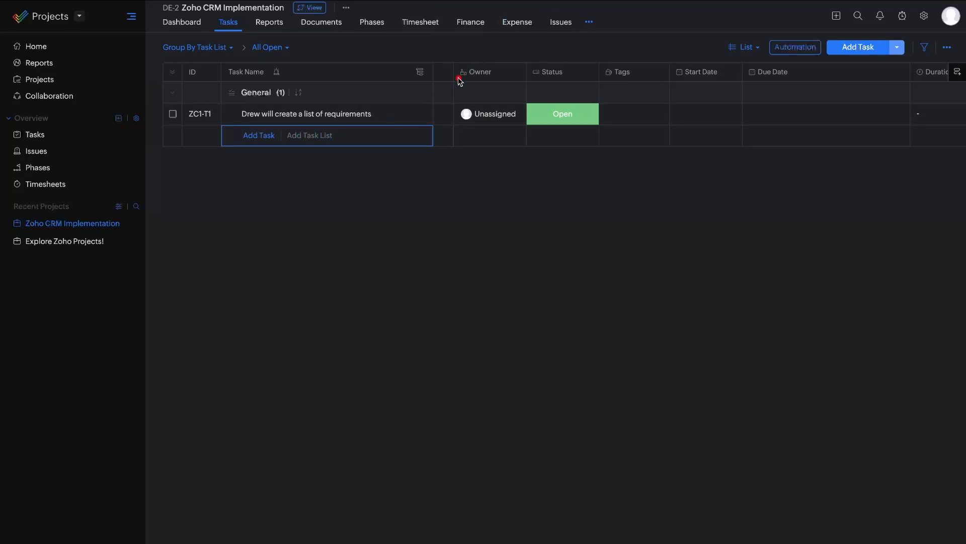
Add a second task stating that the same team member will run a MOSCOW report on requirements.
left_click_drag(459, 78, 678, 81)
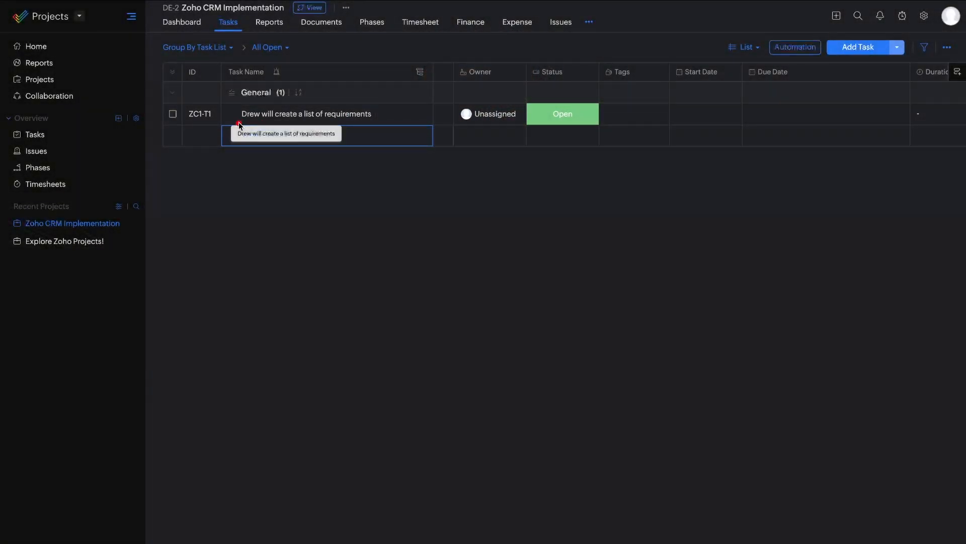
left_click_drag(239, 122, 367, 120)
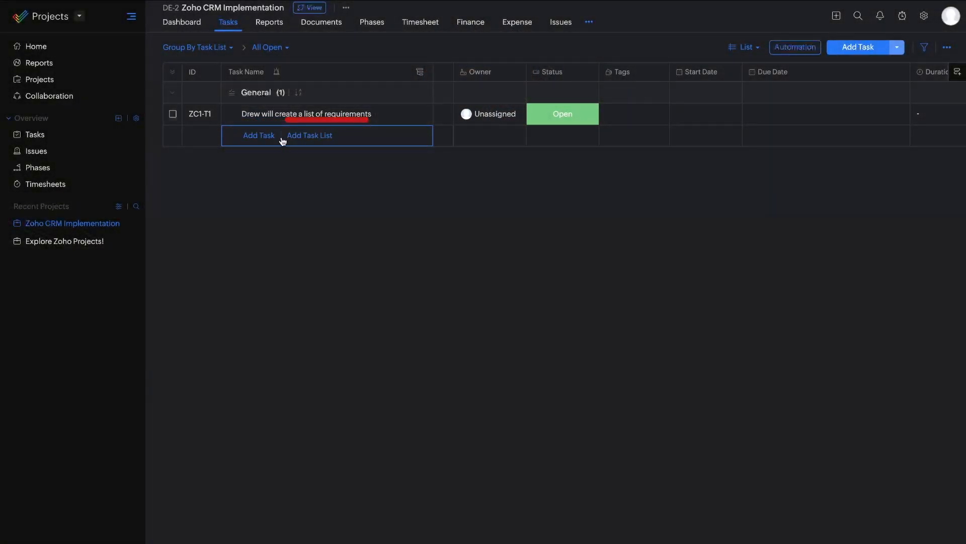
left_click(264, 134)
type("Dre")
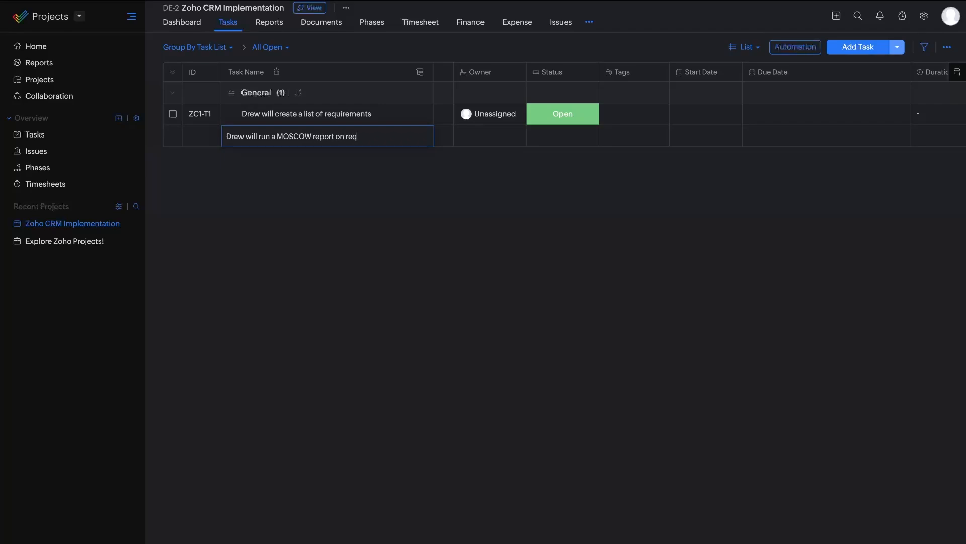
key("Return")
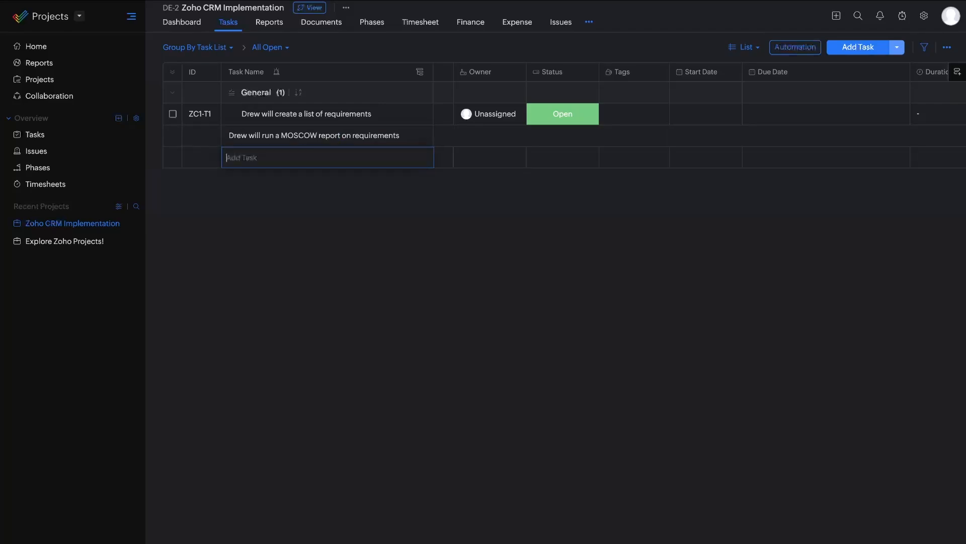
left_click_drag(246, 122, 382, 124)
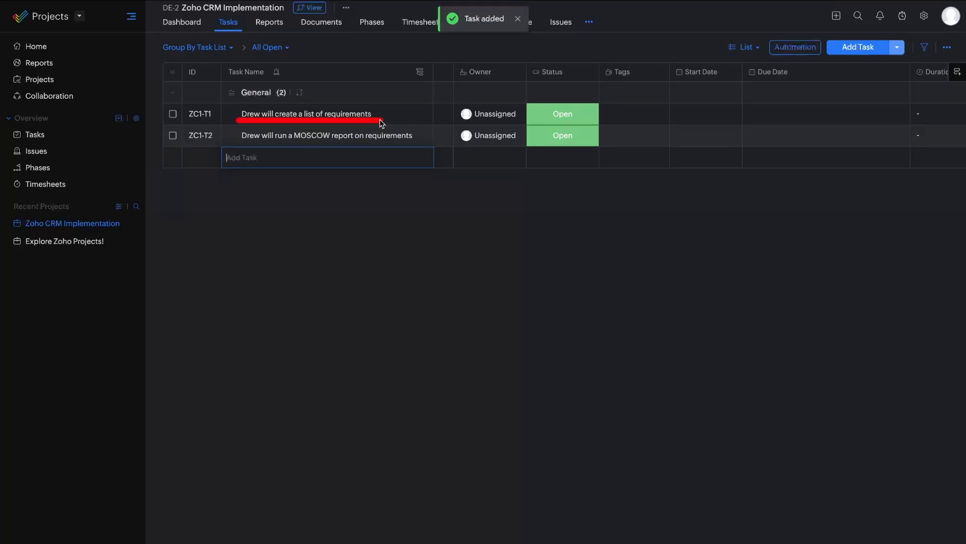
left_click_drag(184, 13, 277, 13)
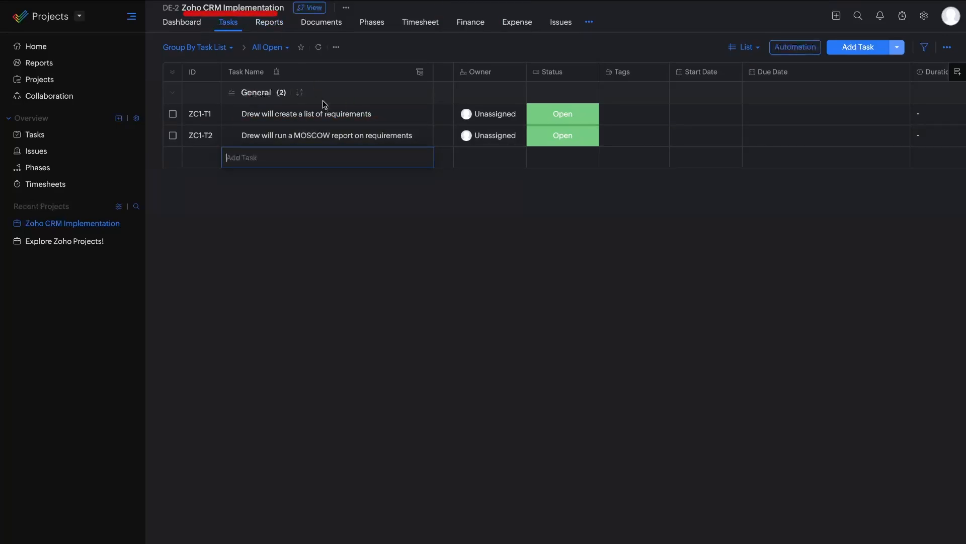
left_click_drag(300, 119, 371, 120)
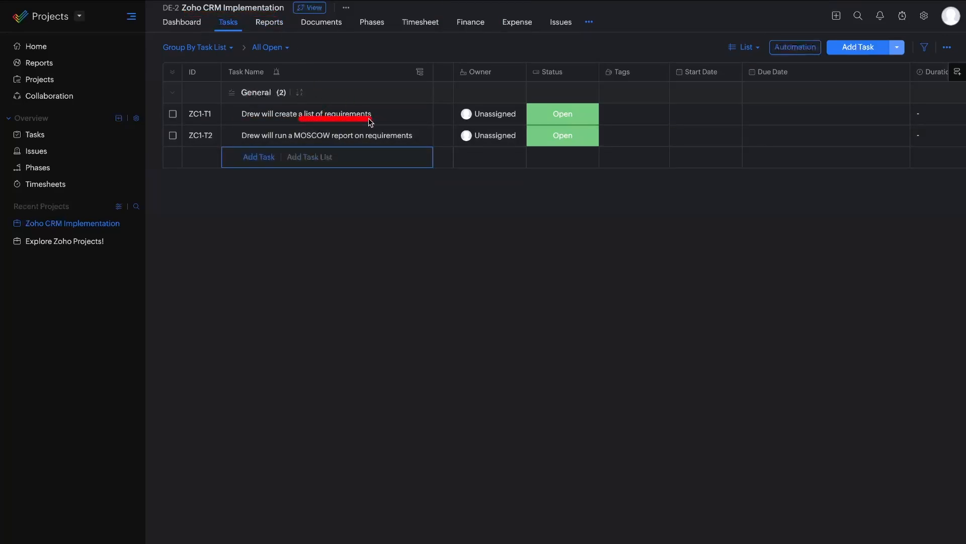
left_click_drag(304, 119, 389, 119)
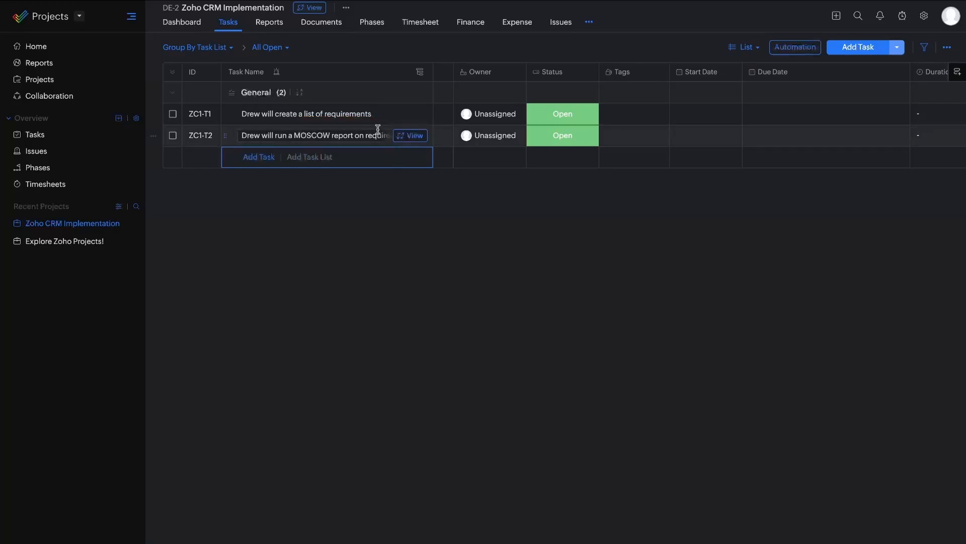
left_click_drag(297, 121, 370, 122)
left_click_drag(240, 143, 415, 143)
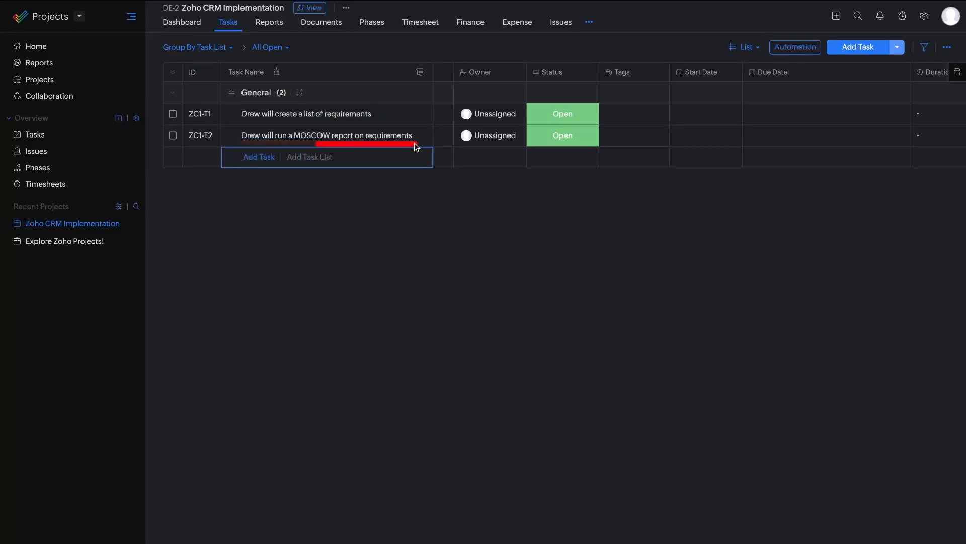
left_click_drag(293, 138, 339, 137)
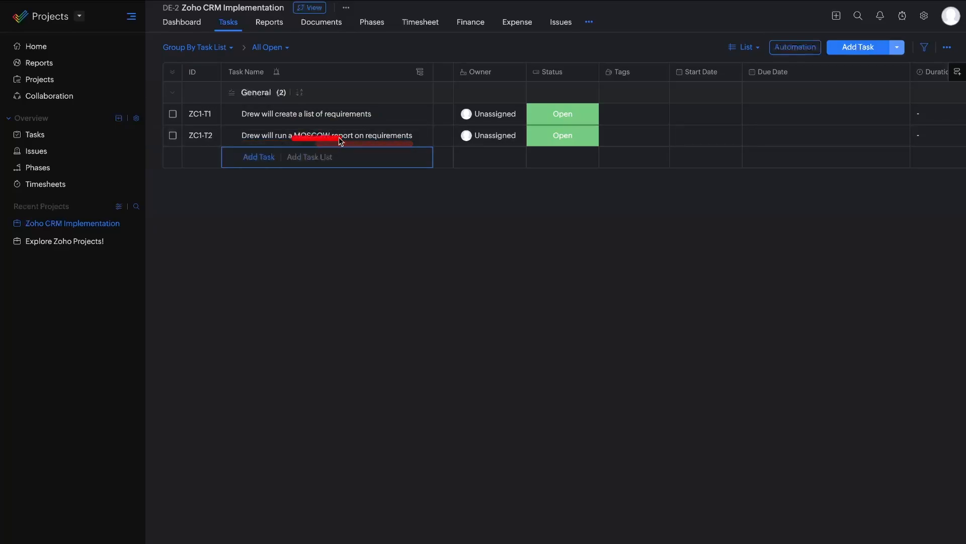
left_click(305, 141)
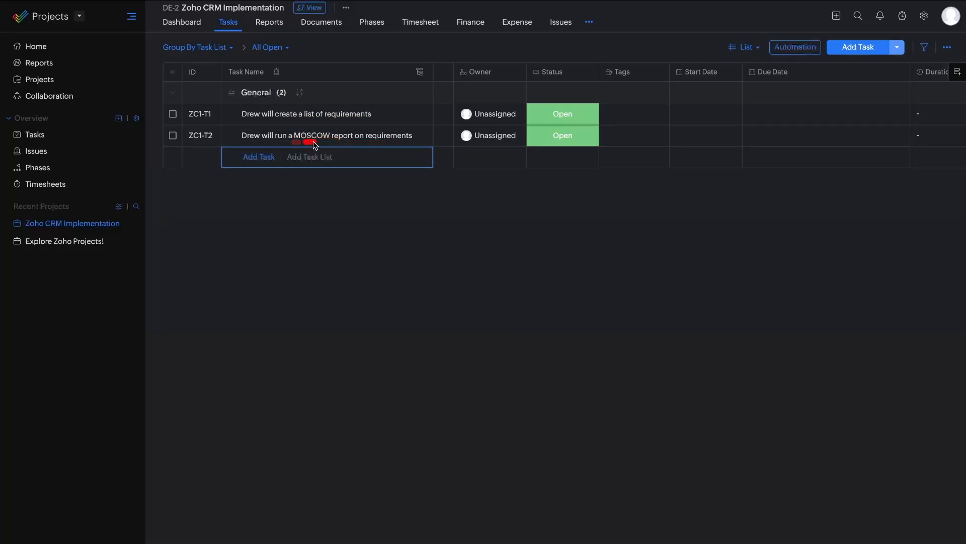
left_click_drag(321, 143, 335, 143)
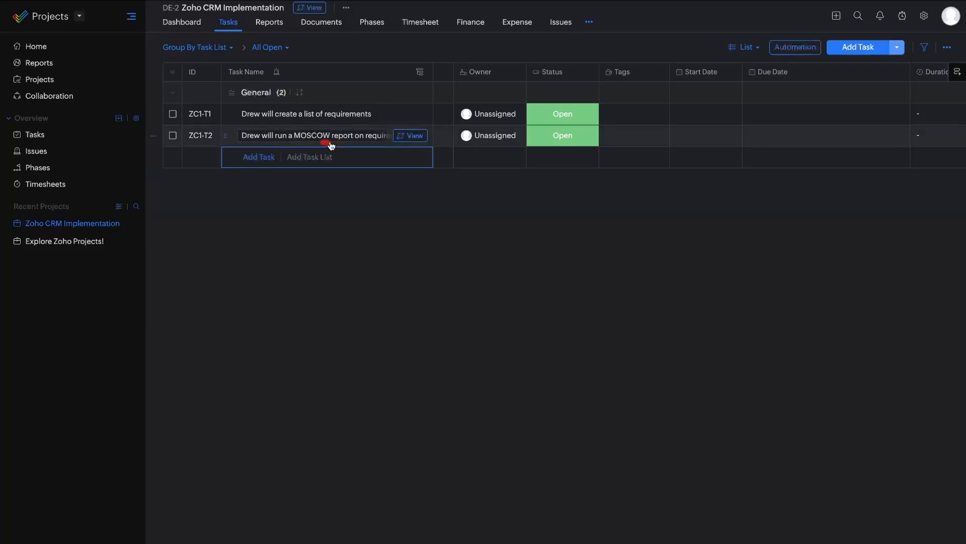
left_click(360, 136)
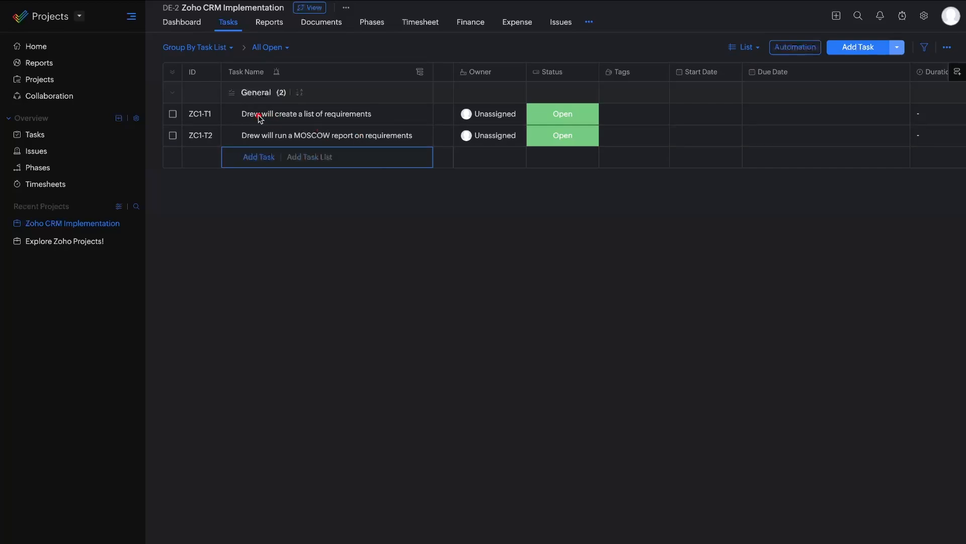
left_click_drag(242, 120, 401, 123)
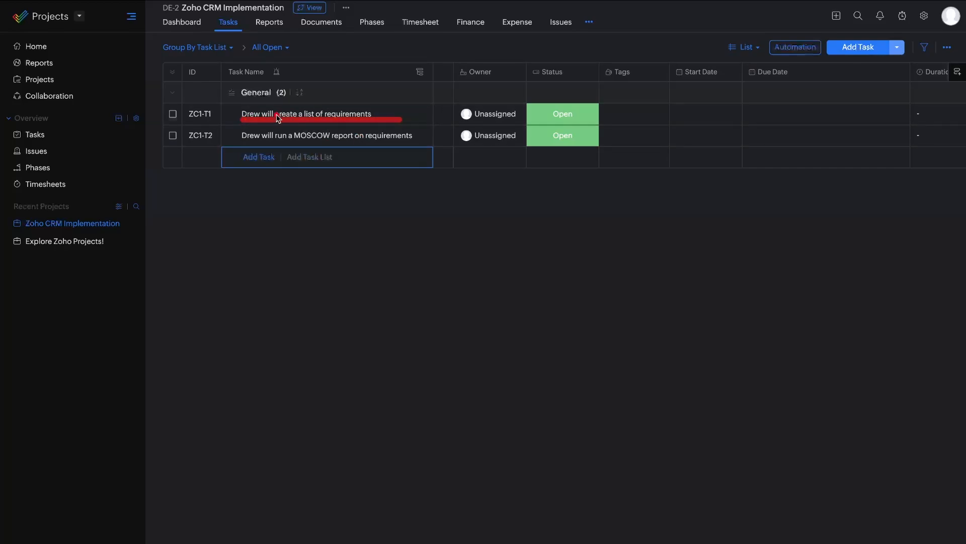
left_click_drag(241, 119, 361, 121)
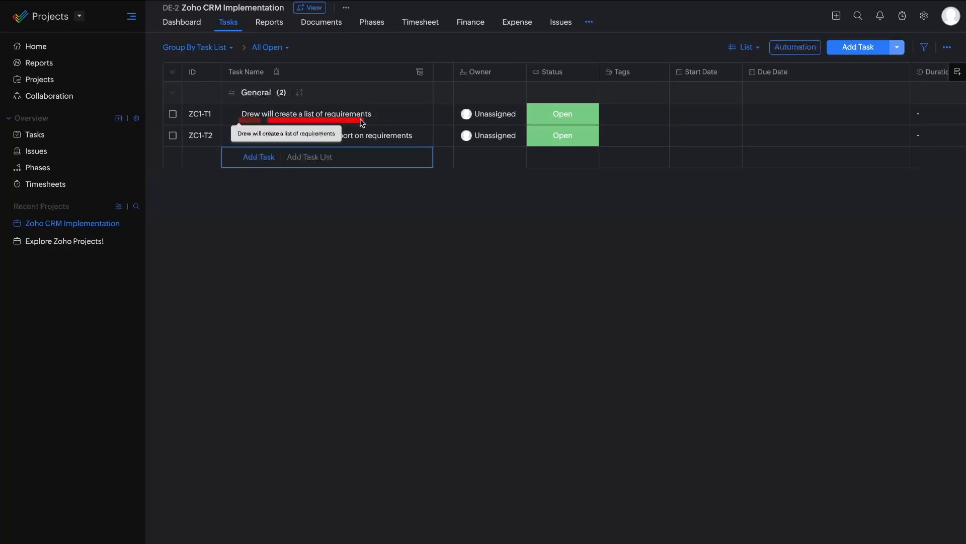
left_click_drag(233, 142, 443, 143)
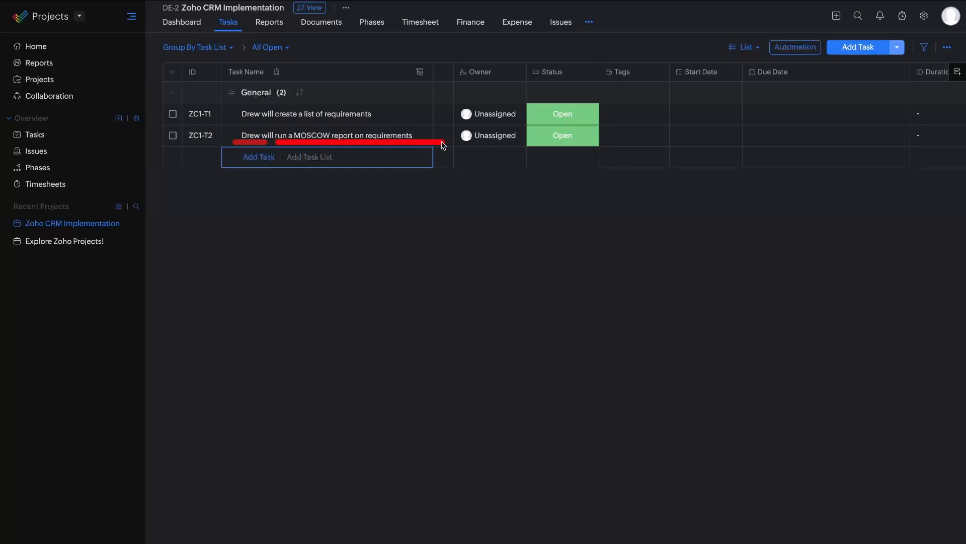
mouse_move(442, 94)
left_mouse_down()
mouse_move(252, 103)
mouse_move(231, 151)
mouse_move(443, 95)
left_mouse_up()
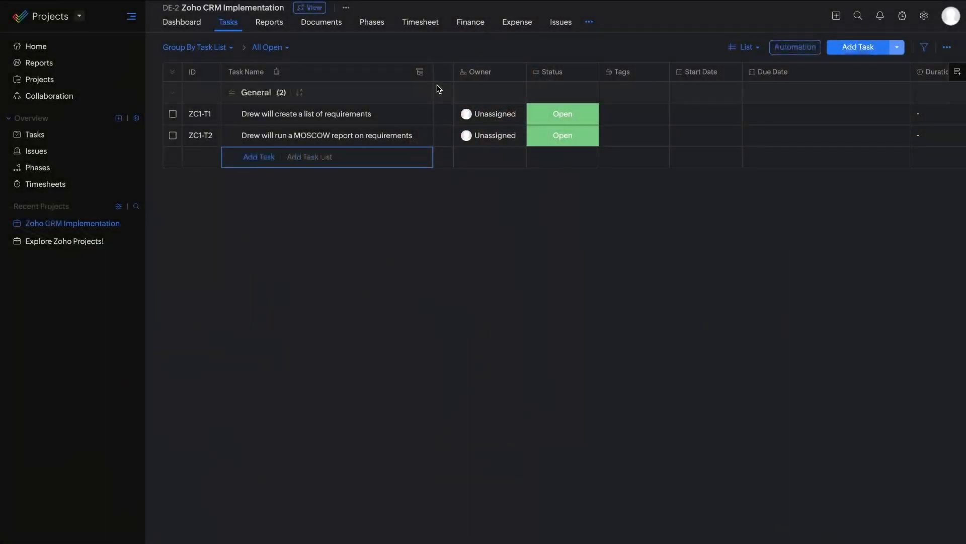
left_click_drag(255, 120, 359, 122)
left_click_drag(233, 141, 412, 141)
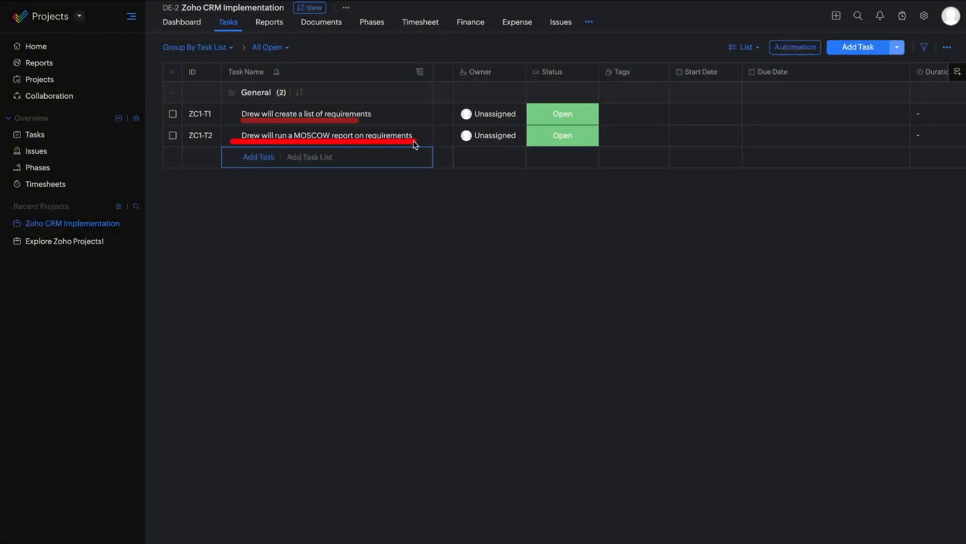
left_click_drag(258, 120, 381, 122)
left_click_drag(237, 142, 399, 142)
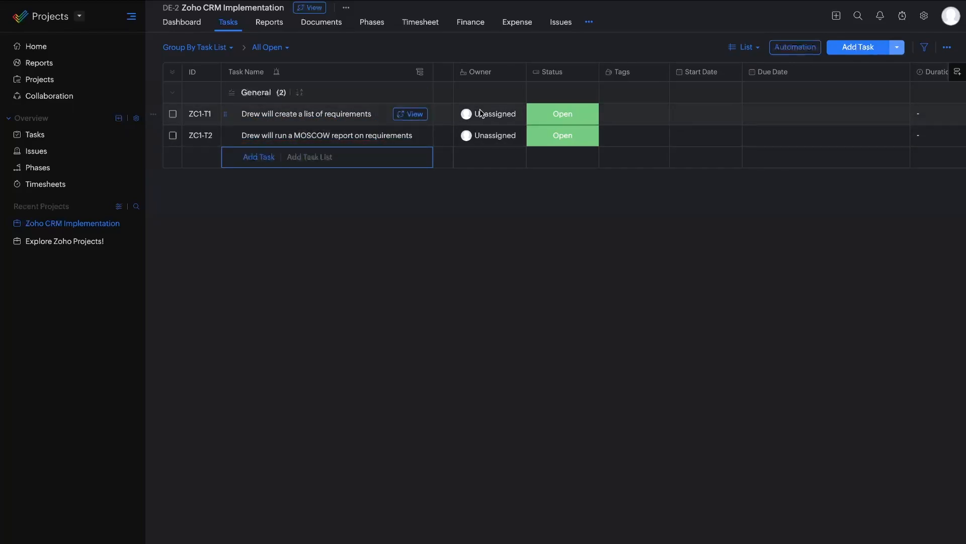
left_click_drag(210, 29, 247, 30)
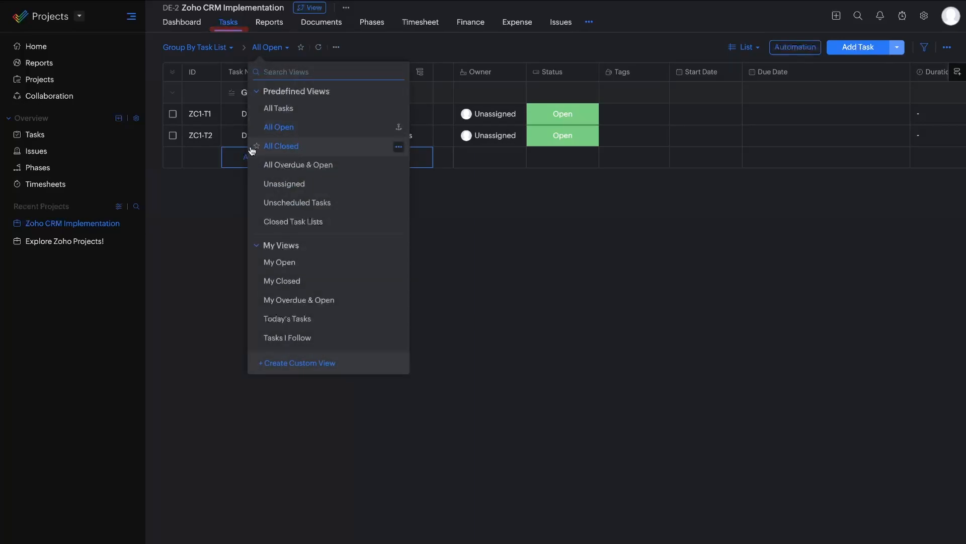
left_click_drag(236, 121, 323, 122)
left_click_drag(259, 139, 417, 143)
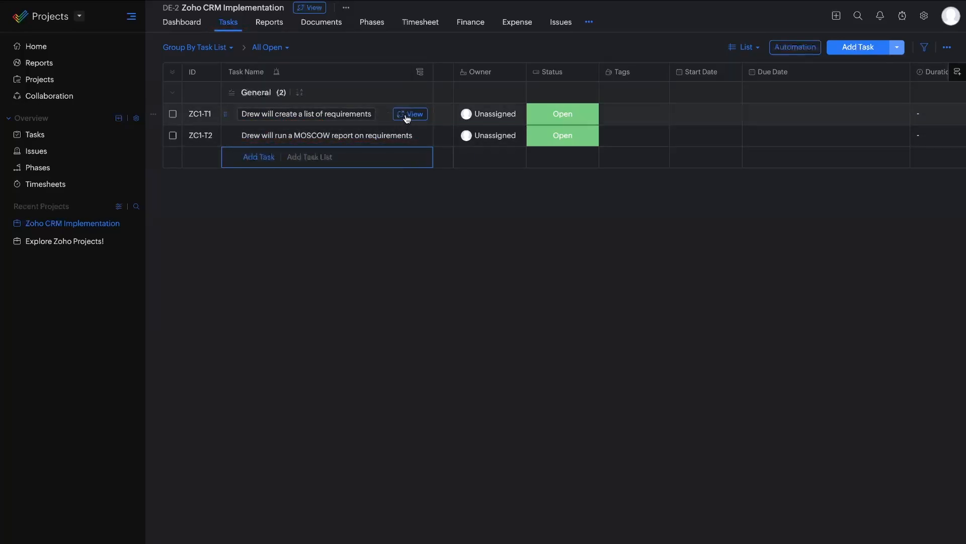
Open the details of the task about creating a list of requirements and show its subtasks.
left_click(410, 115)
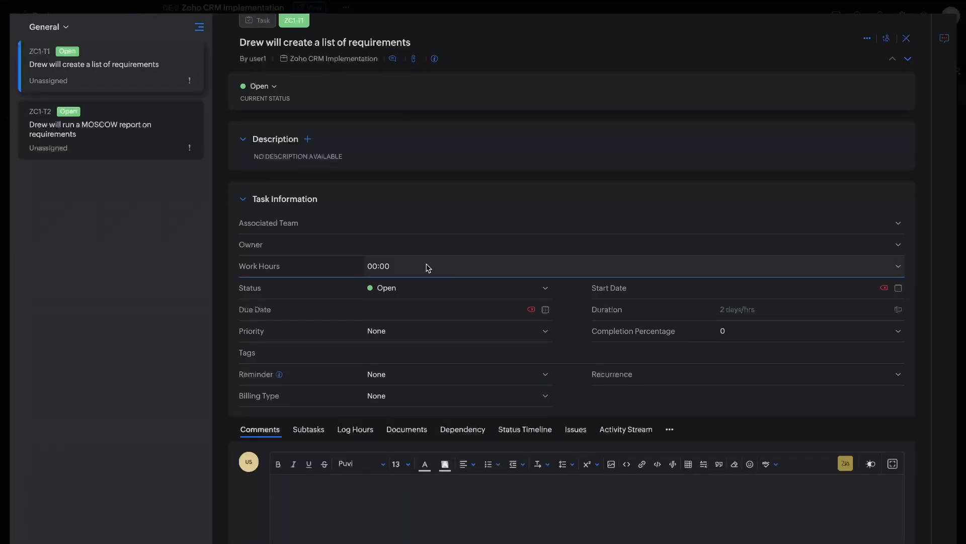
scroll(416, 189, "down", 3)
scroll(416, 191, "down", 2)
left_click(315, 203)
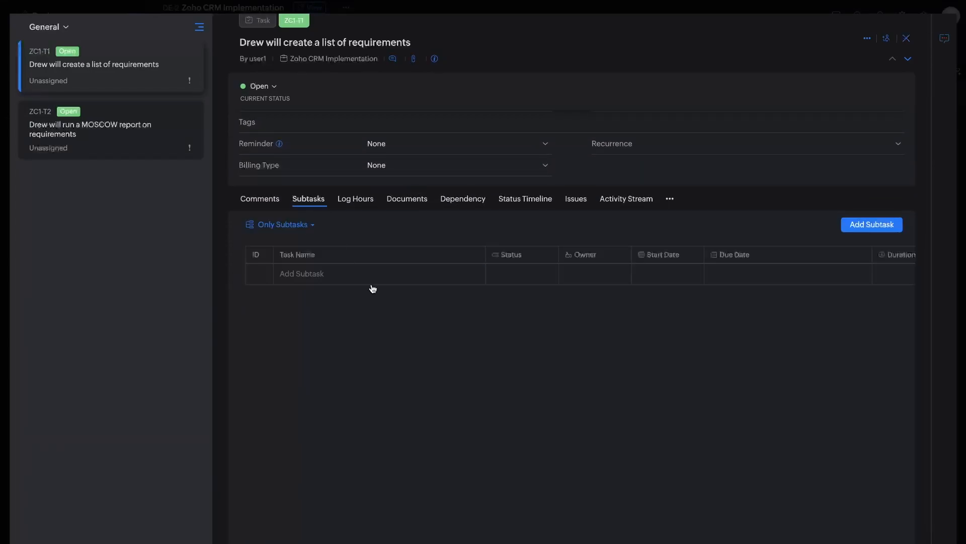
Add two subtasks stating that the team member will create a Google Doc and will send the google doc to people.
left_click(359, 279)
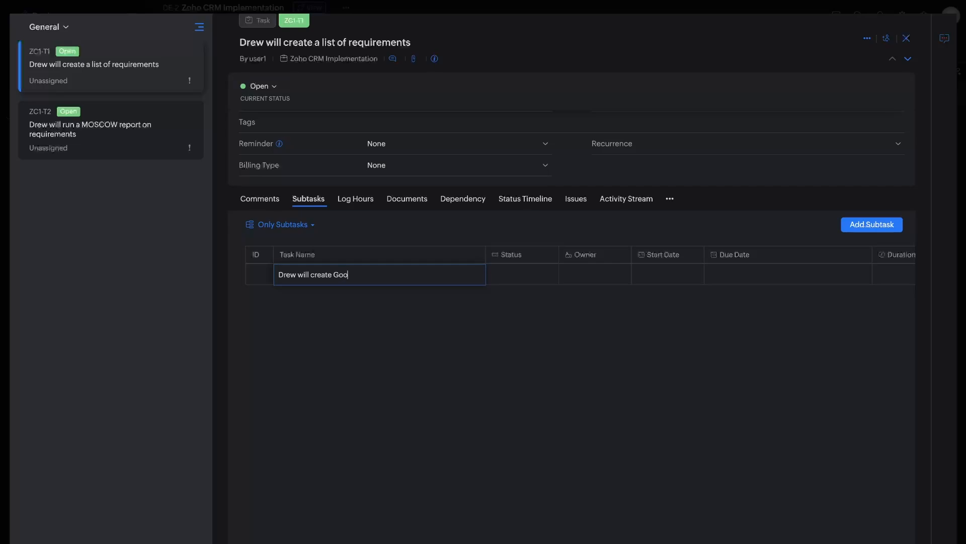
key("Return")
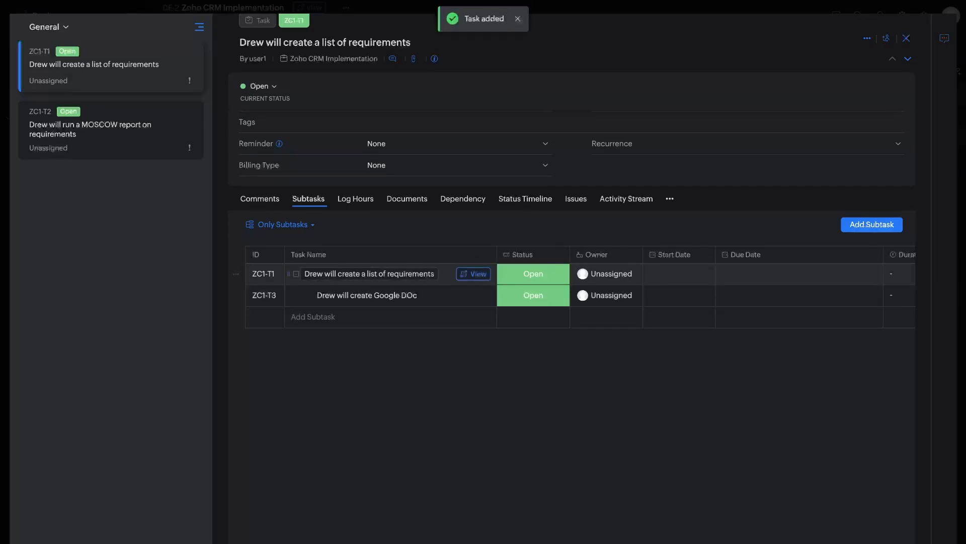
left_click(333, 322)
type("Drew")
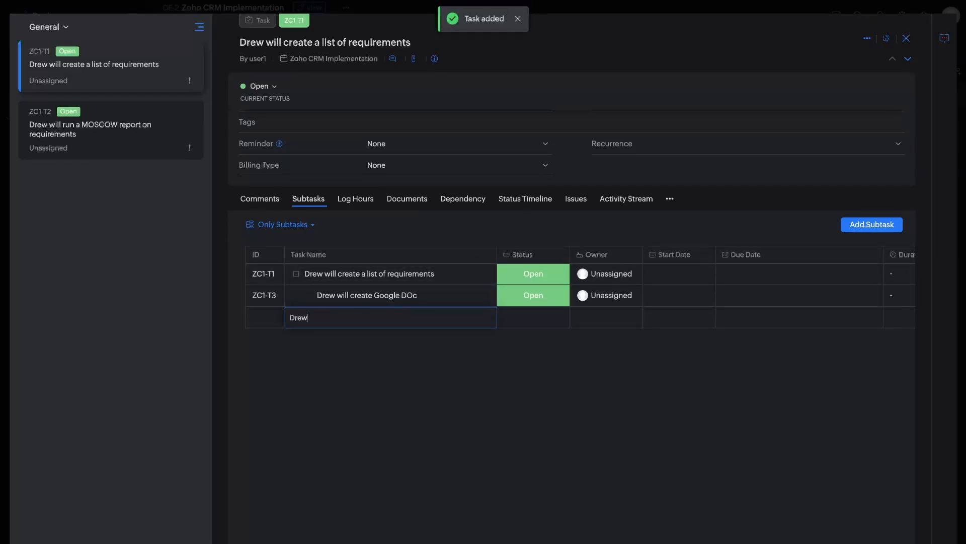
type(" will send google doc to people")
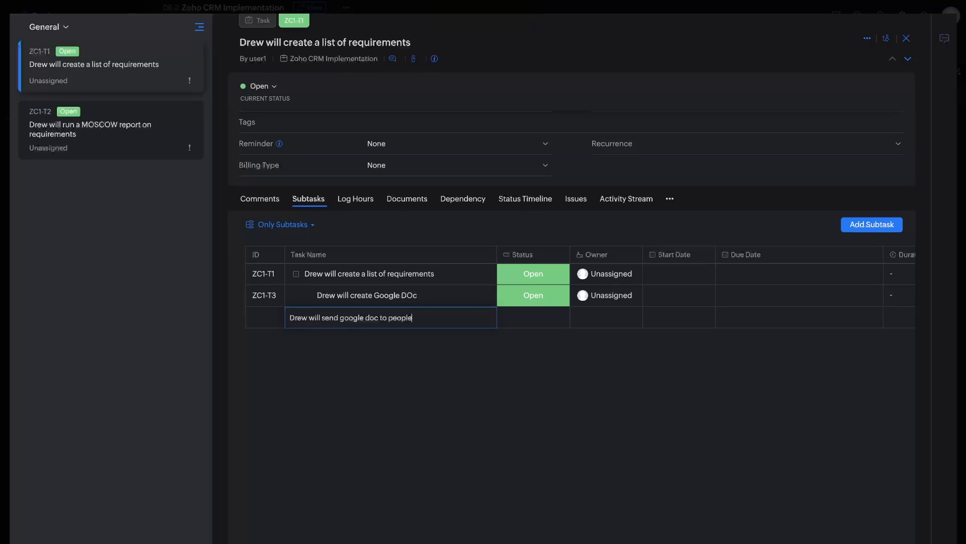
key("Return")
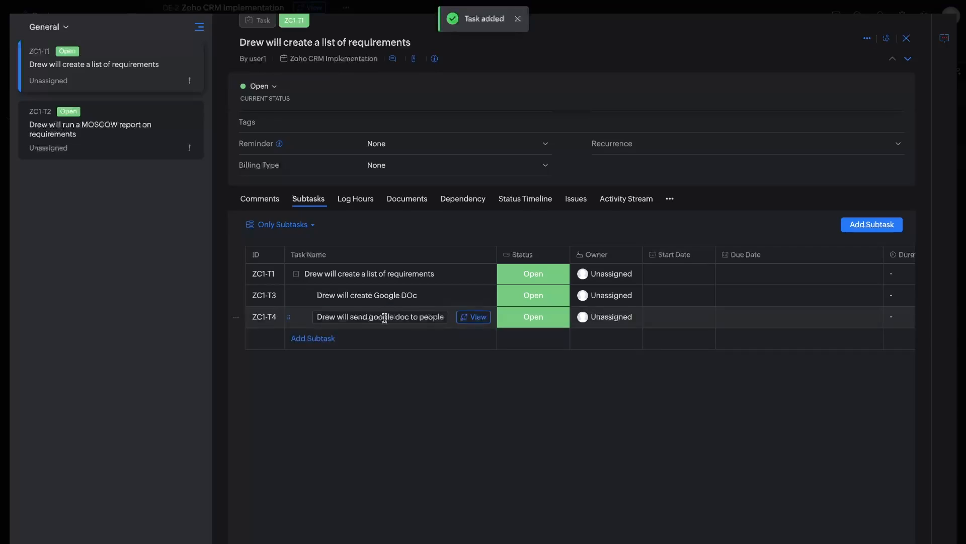
left_click_drag(325, 321, 420, 322)
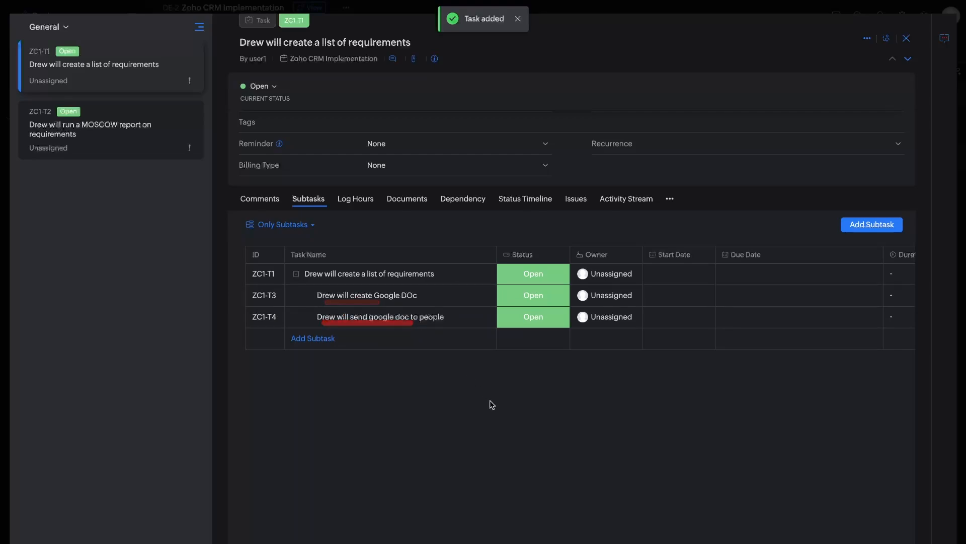
Correct the first subtask's ending to "Google Doc" and reword the second to say the team member will send Google Doc to sales department.
scroll(492, 405, "up", 1)
left_click(411, 306)
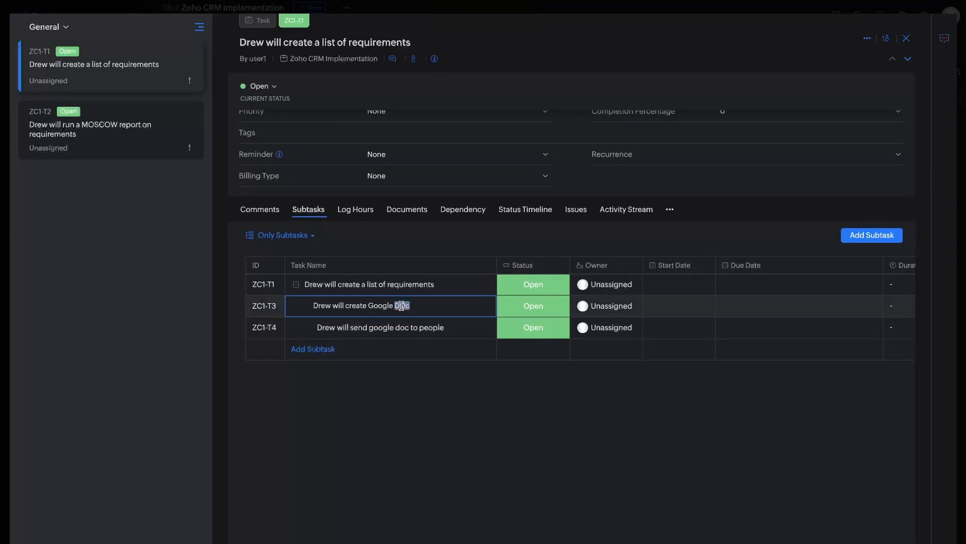
left_click(372, 327)
left_click_drag(363, 328, 413, 329)
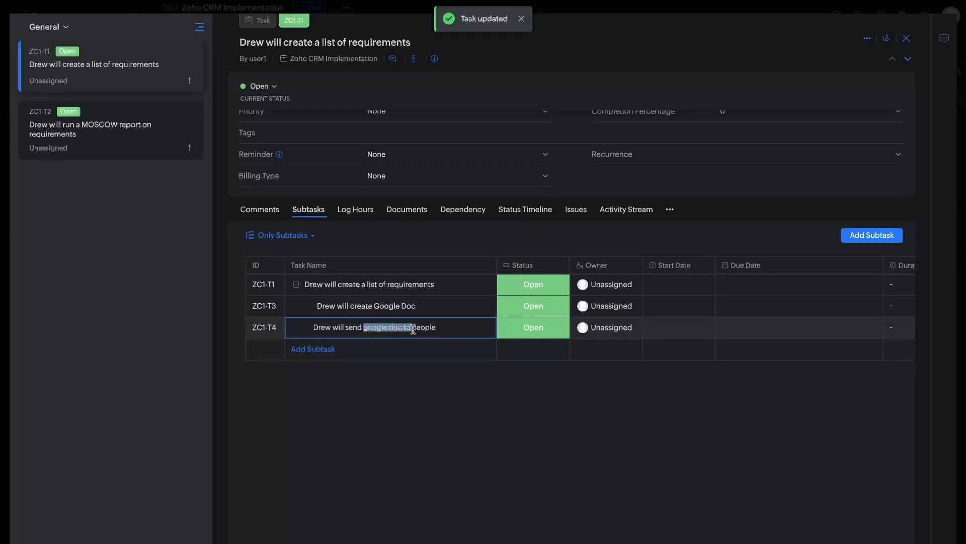
type("Google DOc")
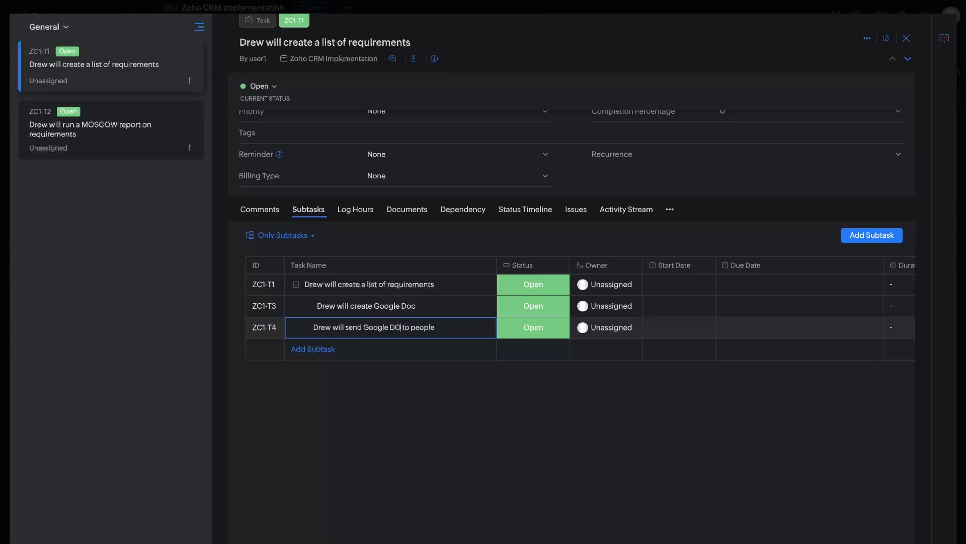
key("Return")
left_click(405, 330)
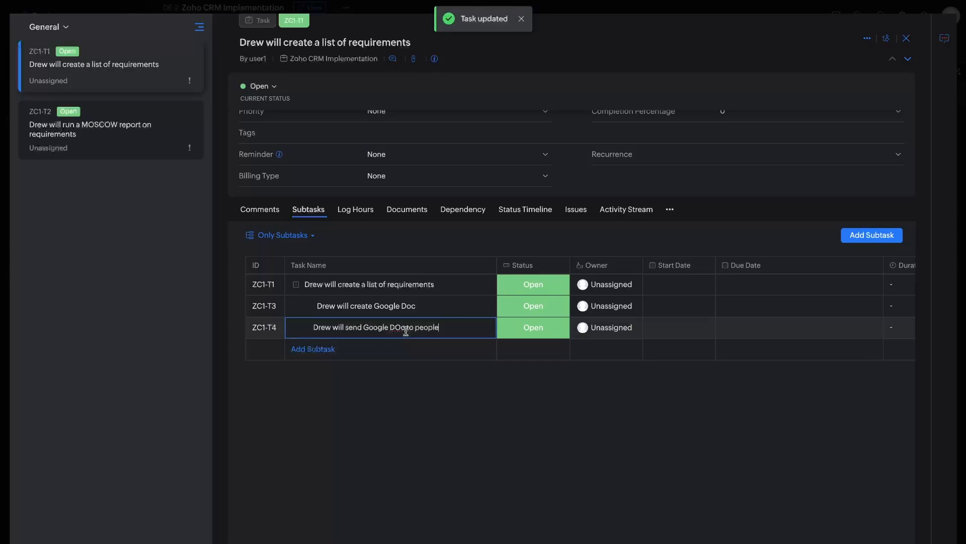
type("Doc")
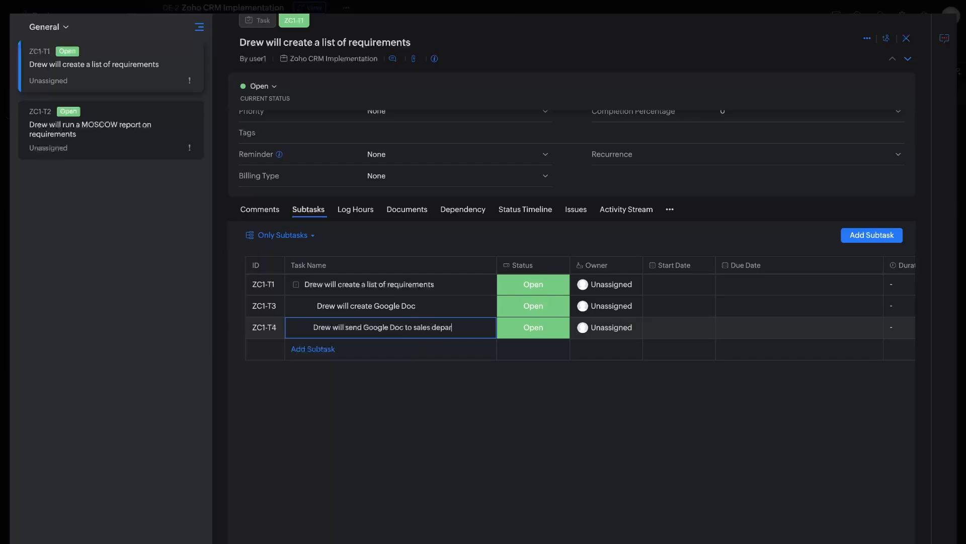
type("nt")
key("Return")
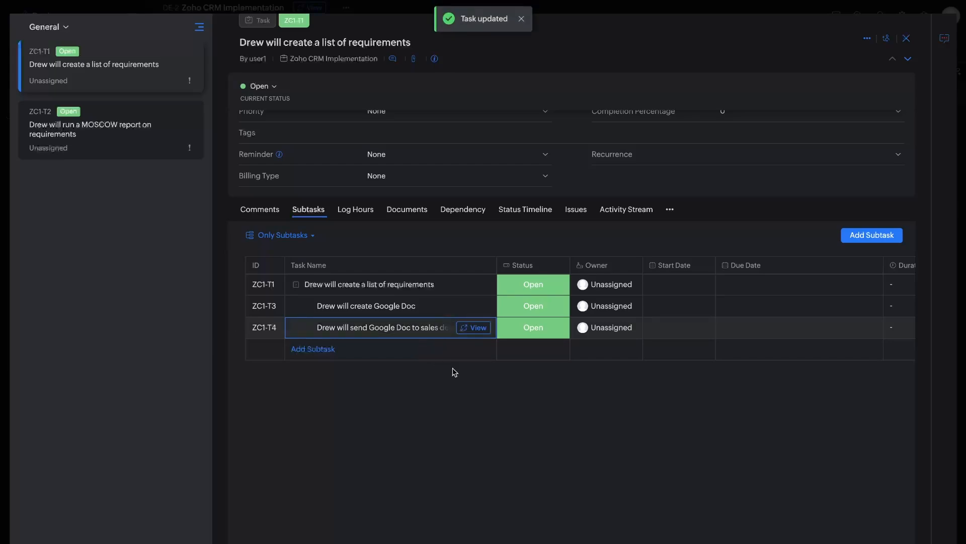
Add a bulleted task description: "NOTE:", the team member will share document with ABC stakeholders, and will create the doc as a word doc.
scroll(394, 407, "up", 4)
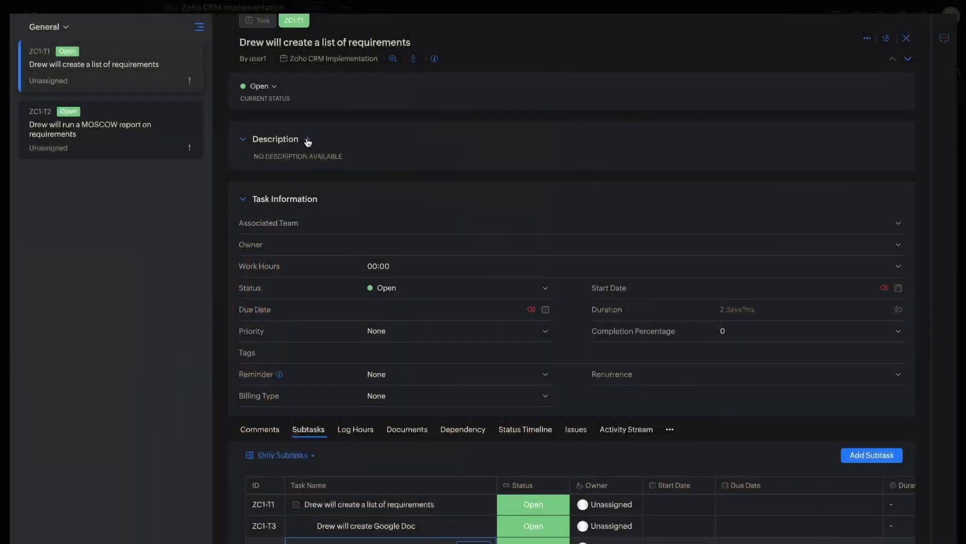
left_click(308, 141)
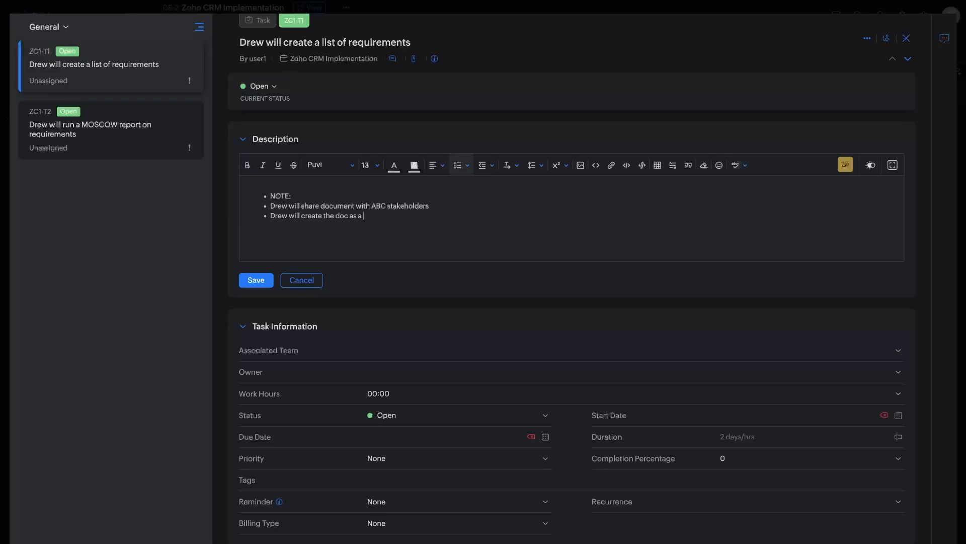
left_click(265, 281)
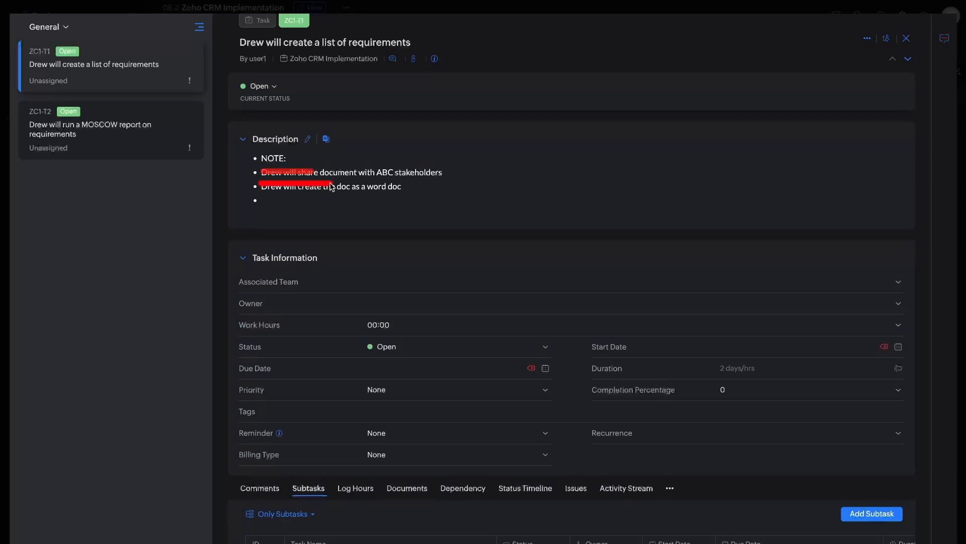
scroll(351, 199, "down", 7)
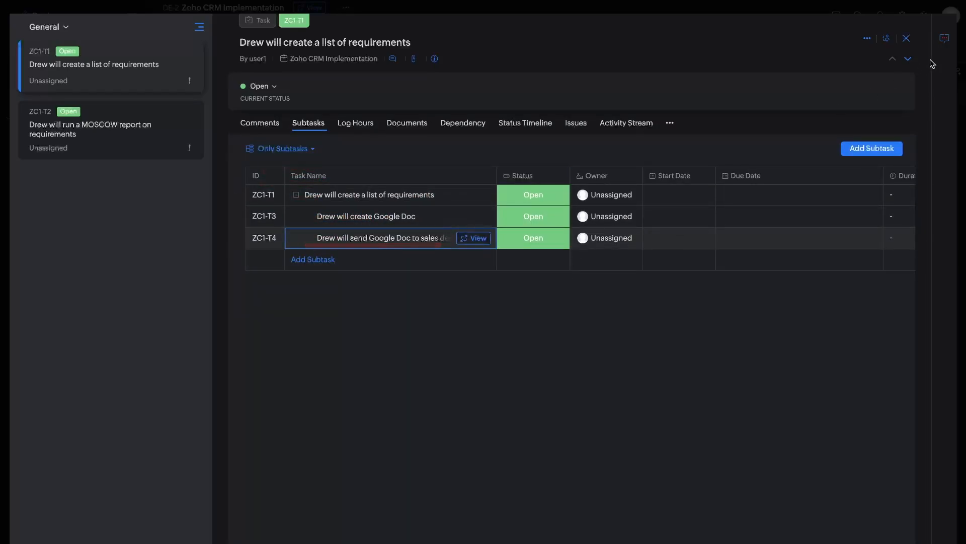
scroll(696, 168, "up", 7)
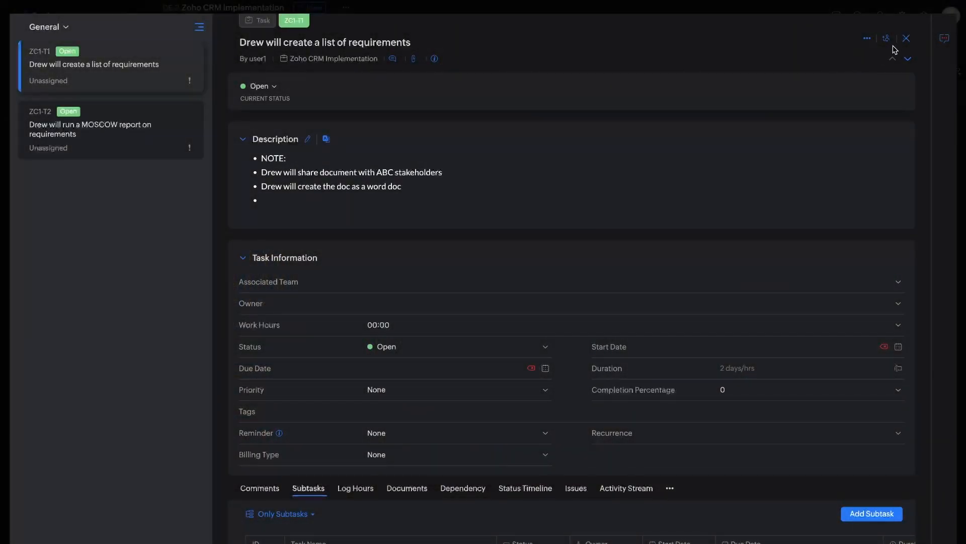
left_click(906, 38)
Rename the first task in the list as "Sales team will create a list of requirements".
left_click_drag(242, 123, 381, 122)
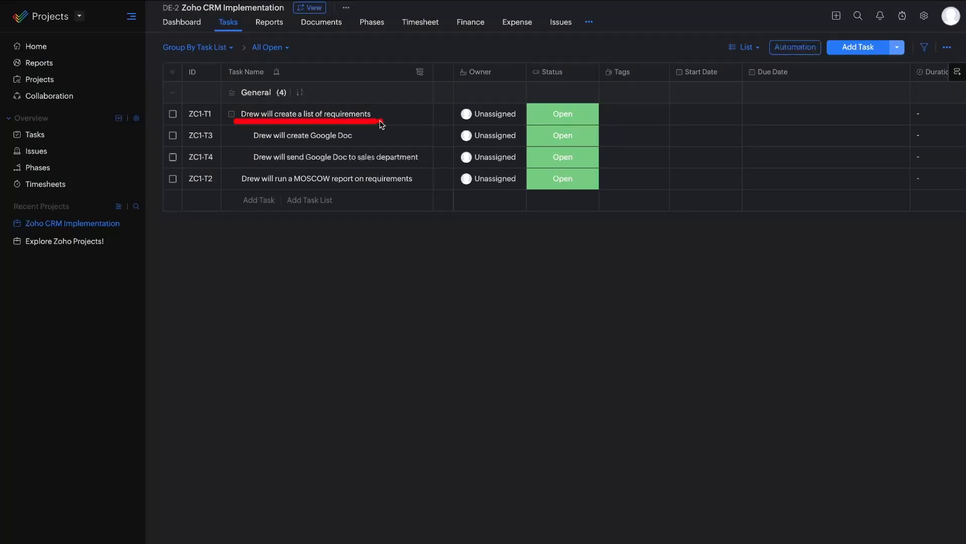
left_click_drag(259, 143, 340, 143)
left_click(259, 111)
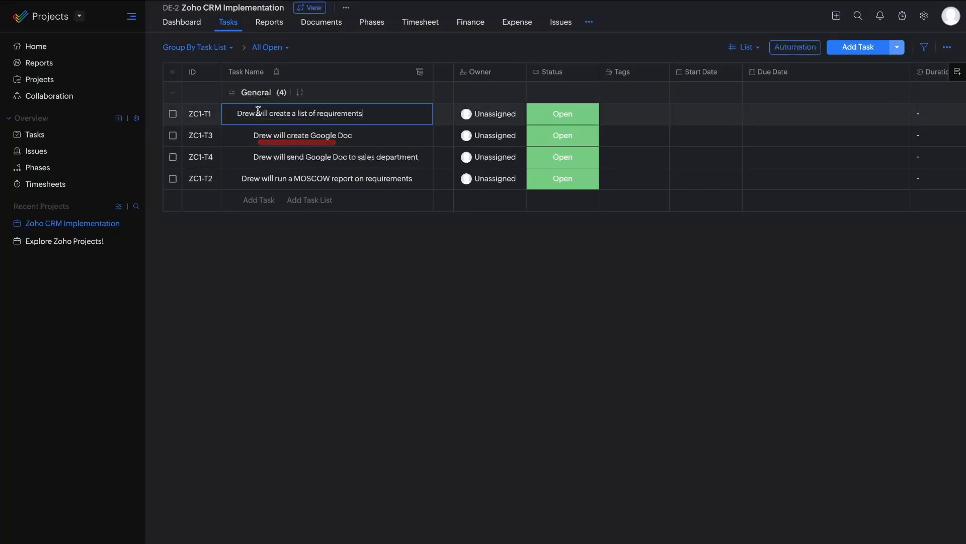
double_click(247, 111)
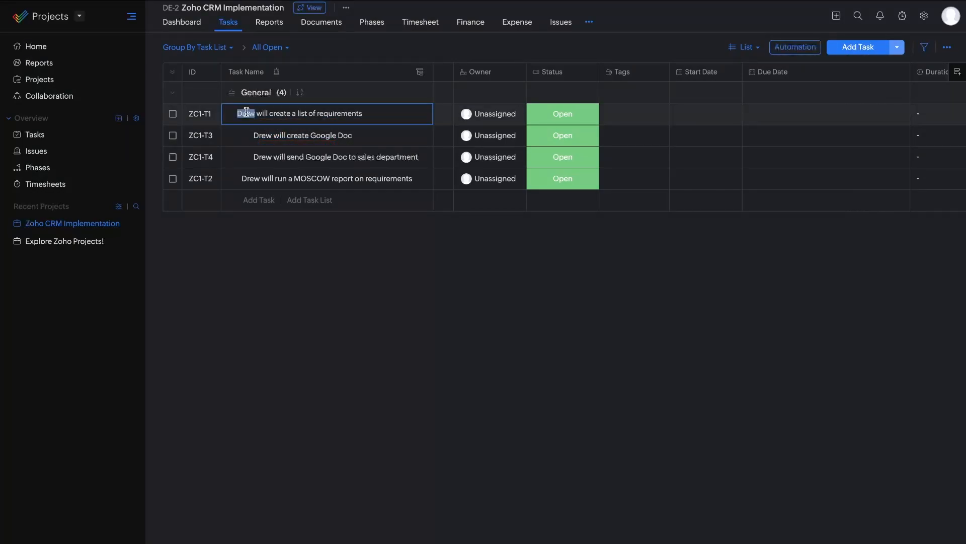
type("Sales team")
key("Return")
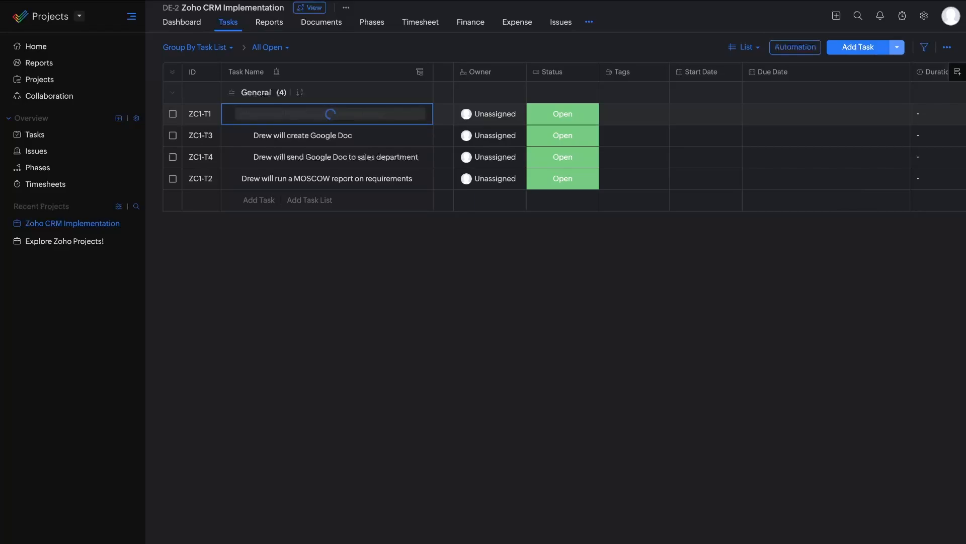
left_click_drag(242, 120, 281, 122)
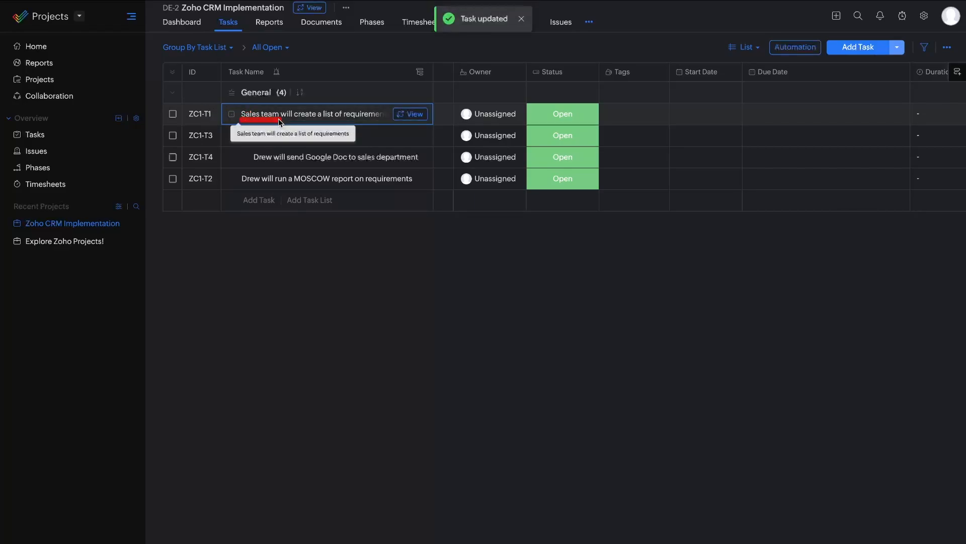
Assign user1 as the owner of the sales team's requirements list task.
left_click(490, 114)
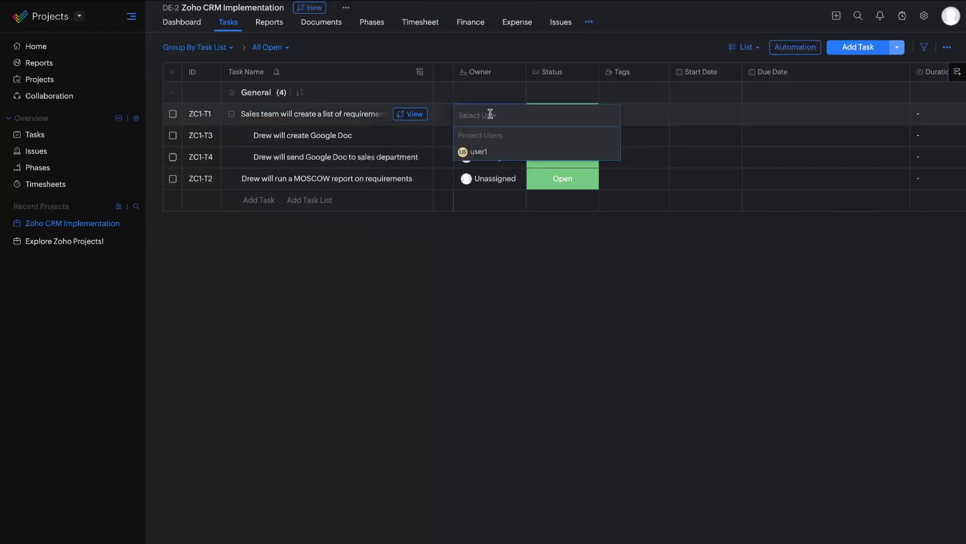
left_click(475, 151)
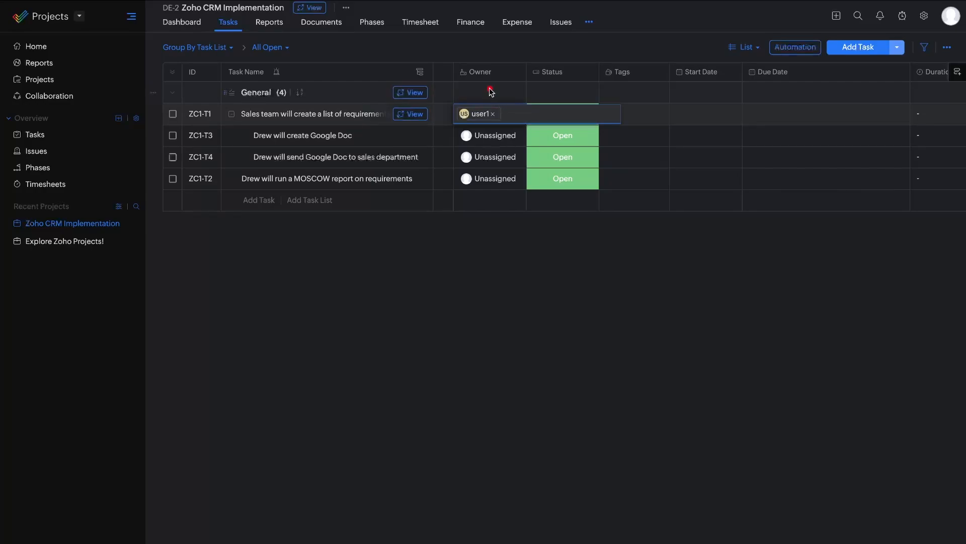
left_click_drag(459, 78, 516, 79)
key("Return")
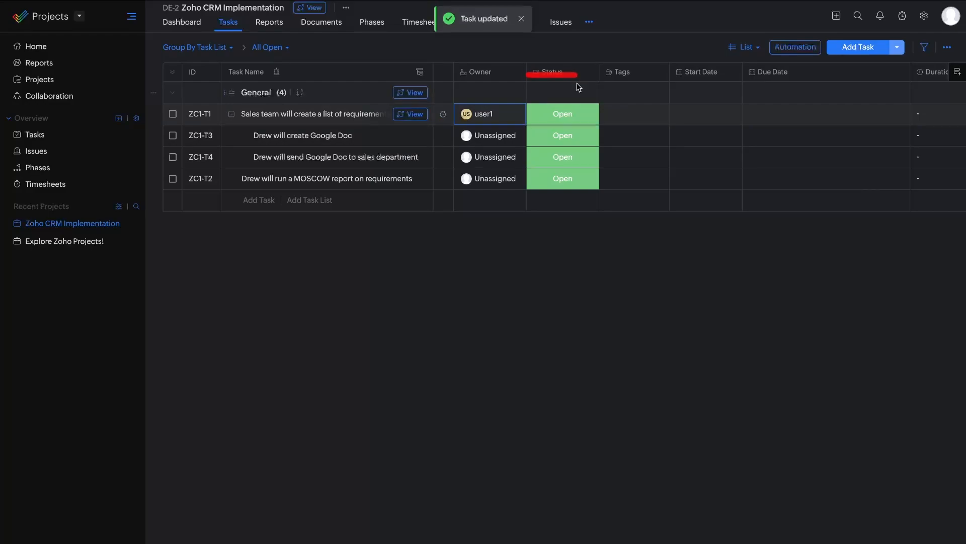
Look through the status options available for the sales team's requirements list task without choosing one.
left_click(567, 116)
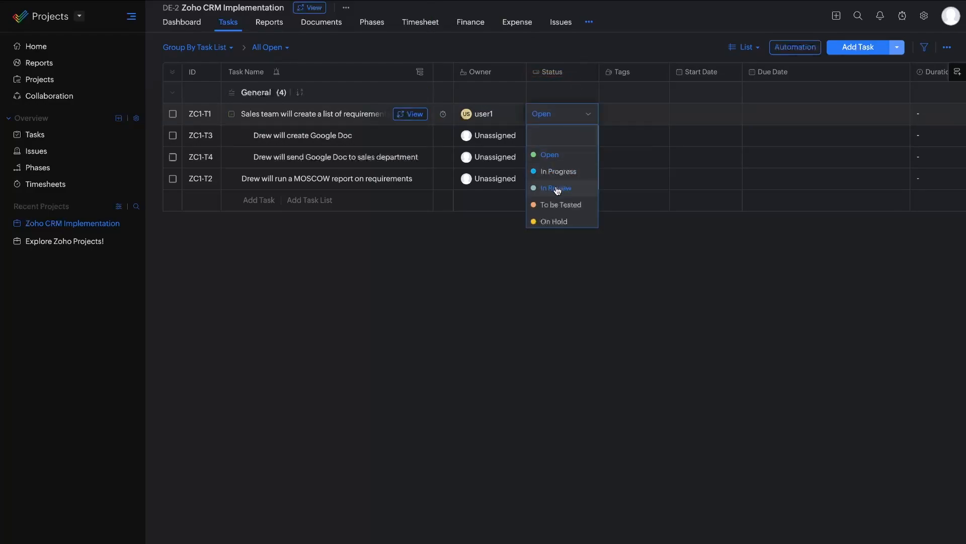
scroll(560, 191, "down", 1)
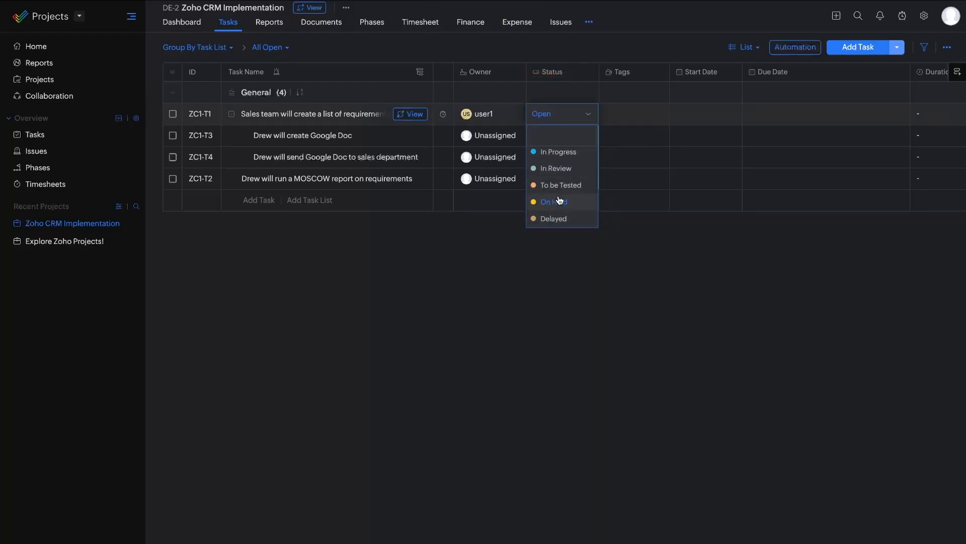
left_click(589, 268)
left_click(566, 112)
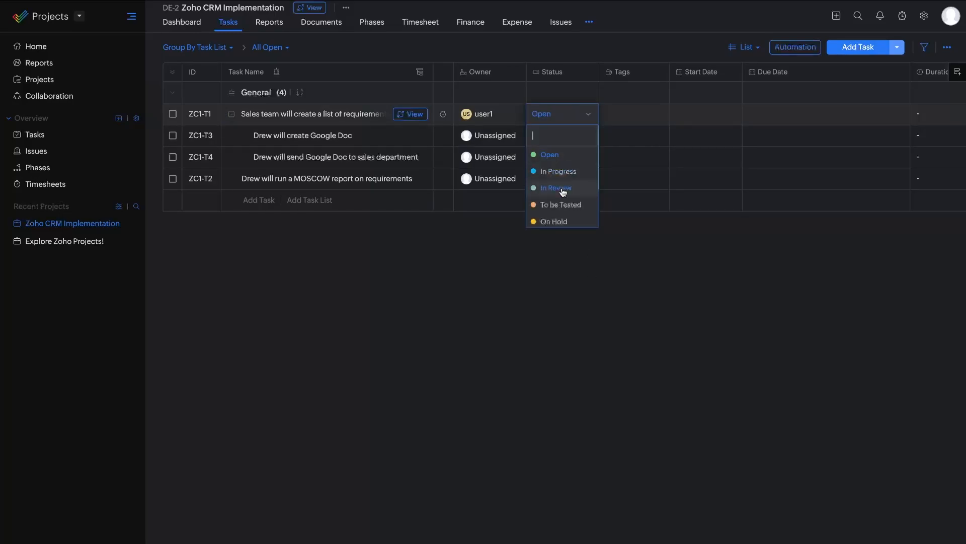
scroll(566, 161, "down", 1)
scroll(568, 166, "up", 1)
scroll(572, 205, "down", 1)
left_click(513, 223)
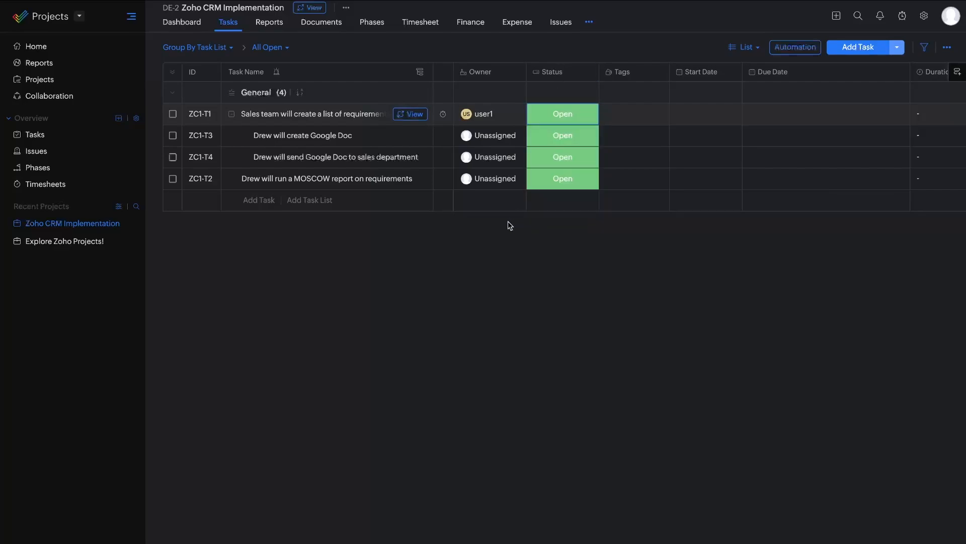
Check the owner assignment of the sales team's task, both in the task list and in its task details.
left_click(486, 116)
left_click(431, 235)
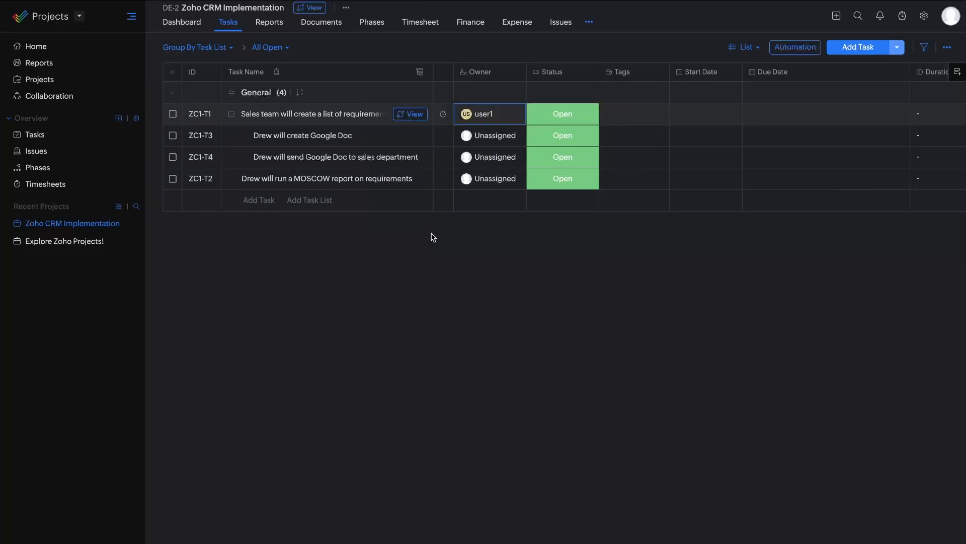
left_click(410, 114)
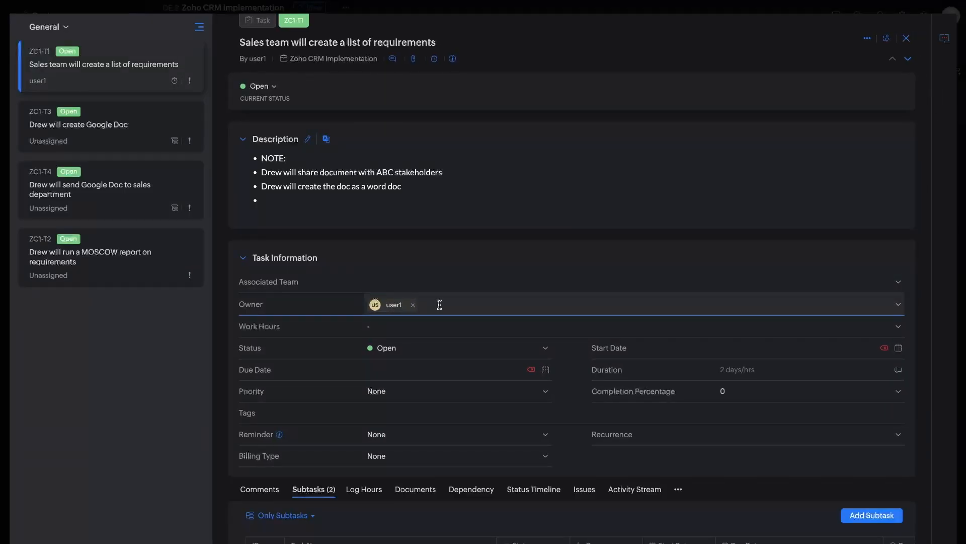
left_click(439, 306)
left_click(262, 308)
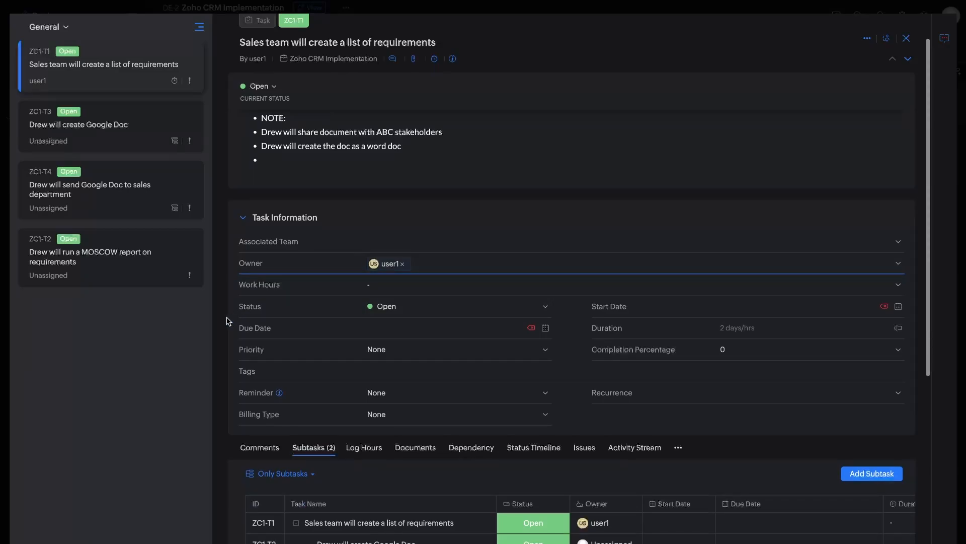
scroll(228, 325, "down", 1)
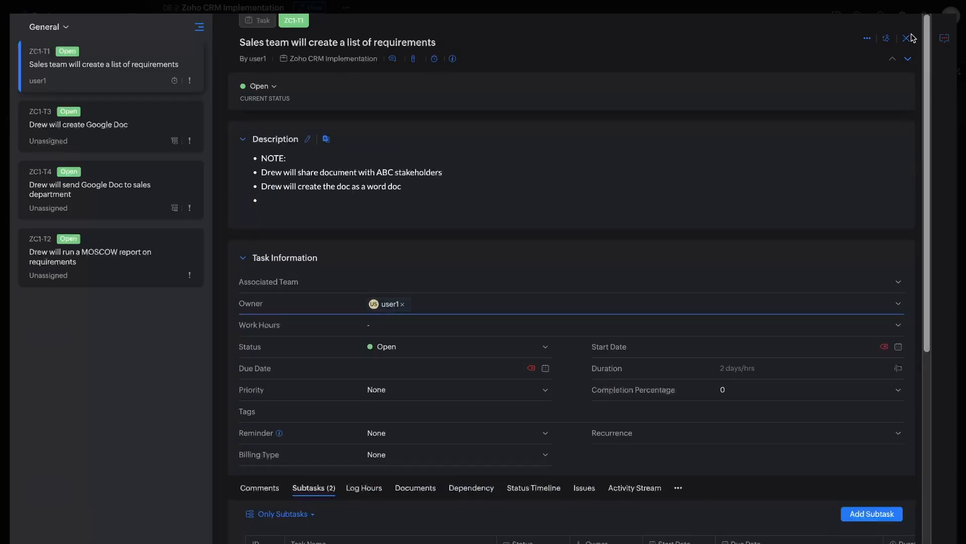
left_click(907, 38)
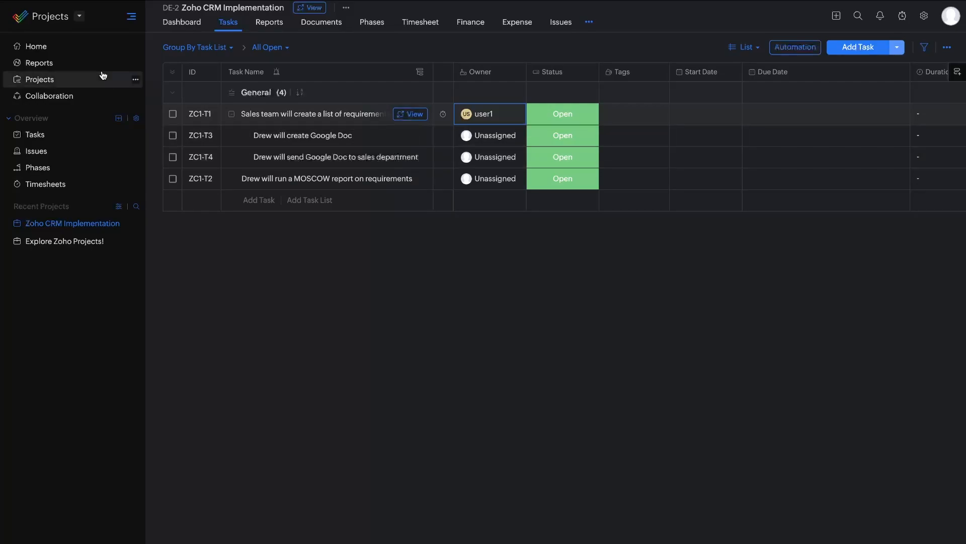
Return to the overview of all active projects.
left_click(62, 82)
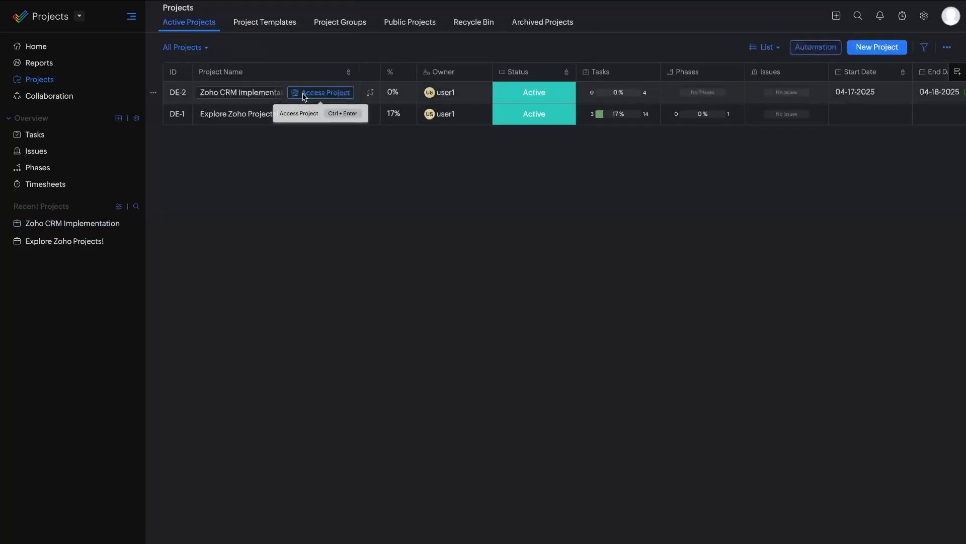
Open the Zoho CRM Implementation project and review the widgets on its dashboard.
left_click(301, 95)
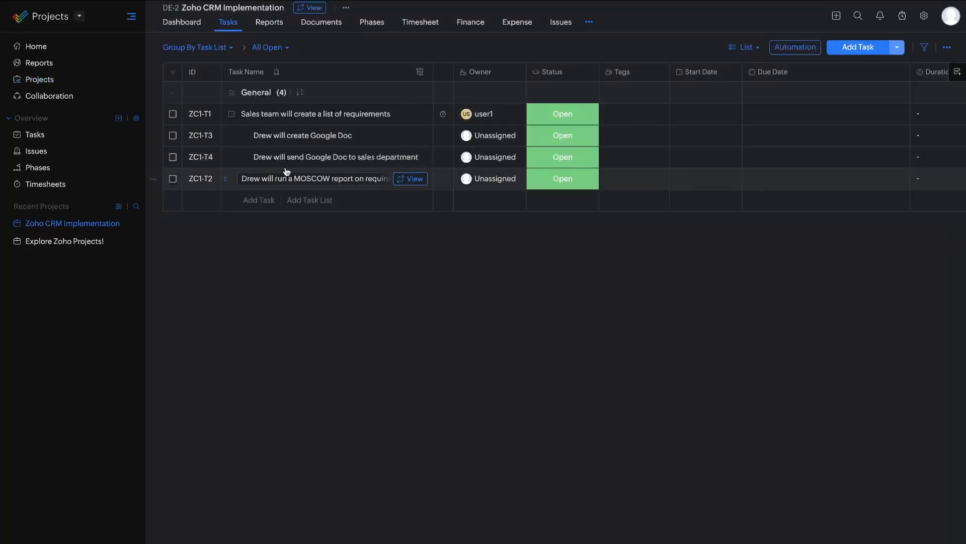
left_click(168, 25)
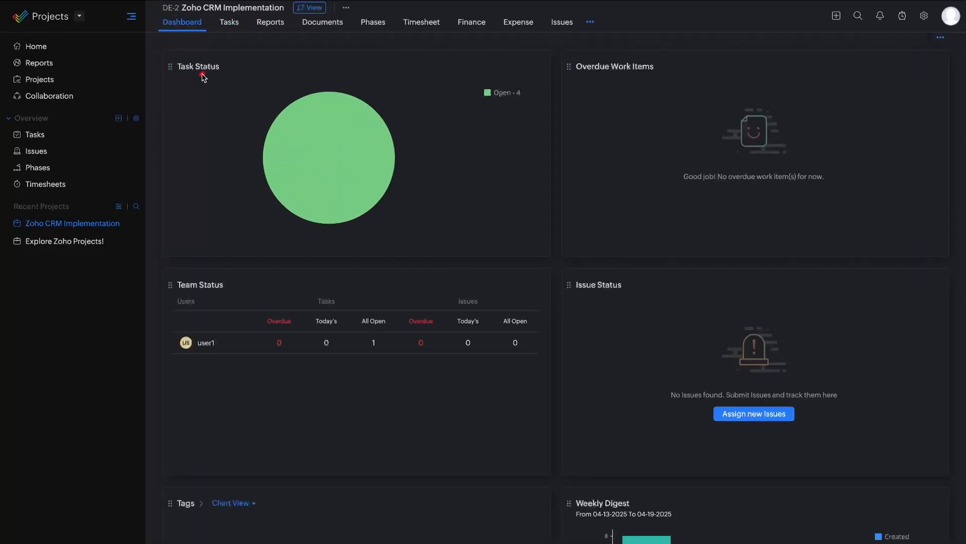
left_click_drag(15, 49, 107, 49)
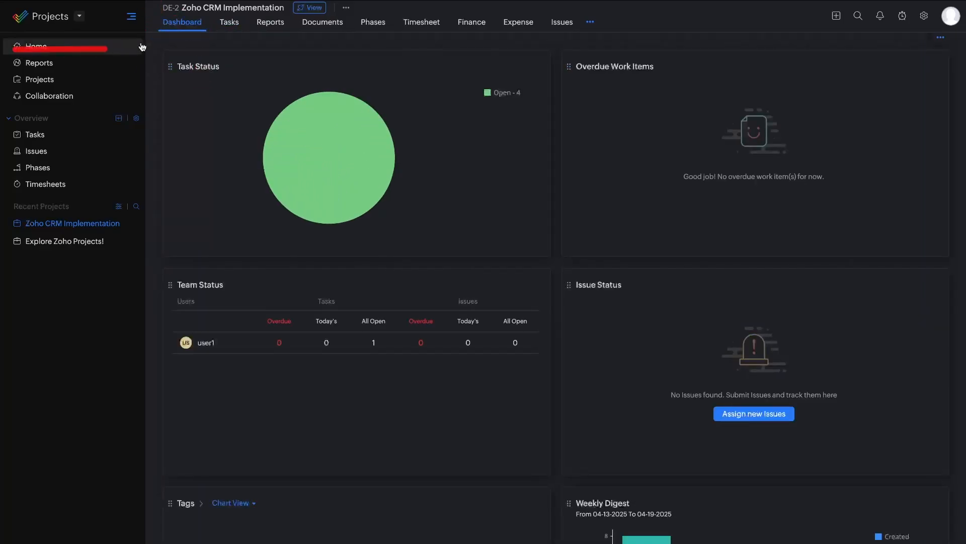
left_click_drag(156, 28, 322, 13)
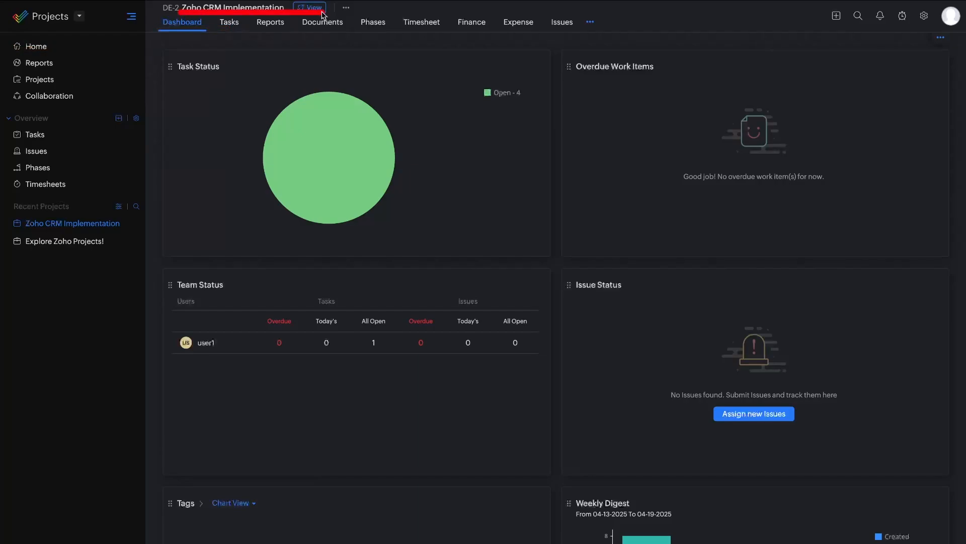
scroll(406, 275, "down", 13)
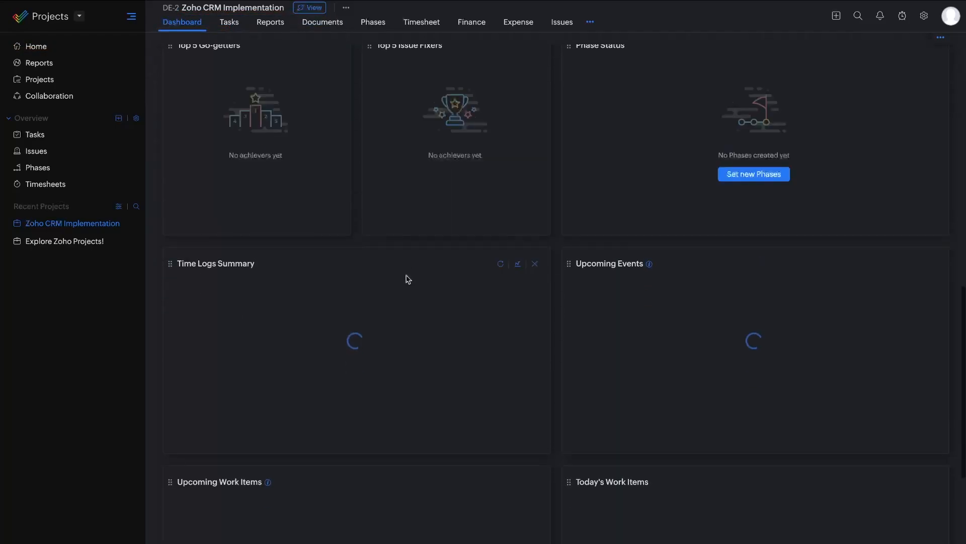
scroll(406, 276, "up", 13)
Look through the widgets that can be customized for the project dashboard without changing any.
left_click(941, 38)
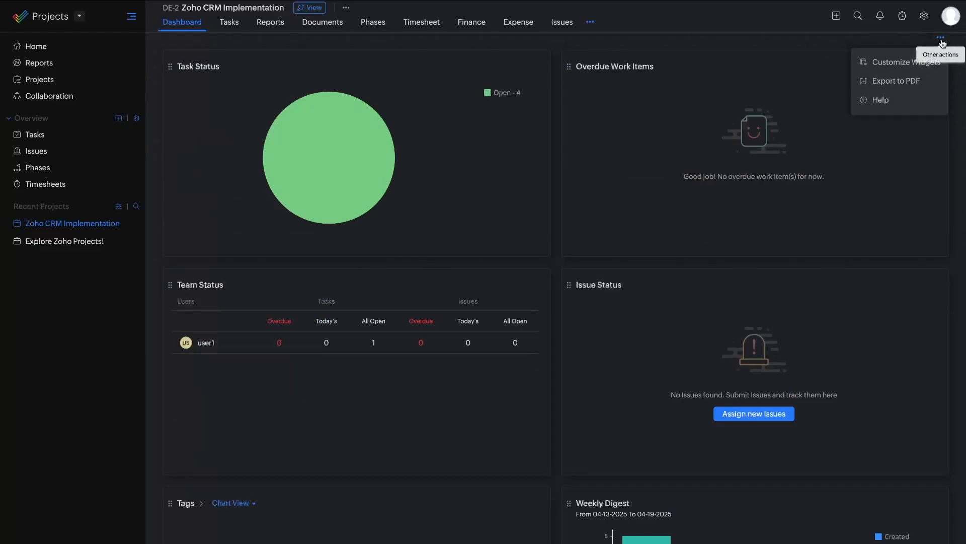
left_click(917, 61)
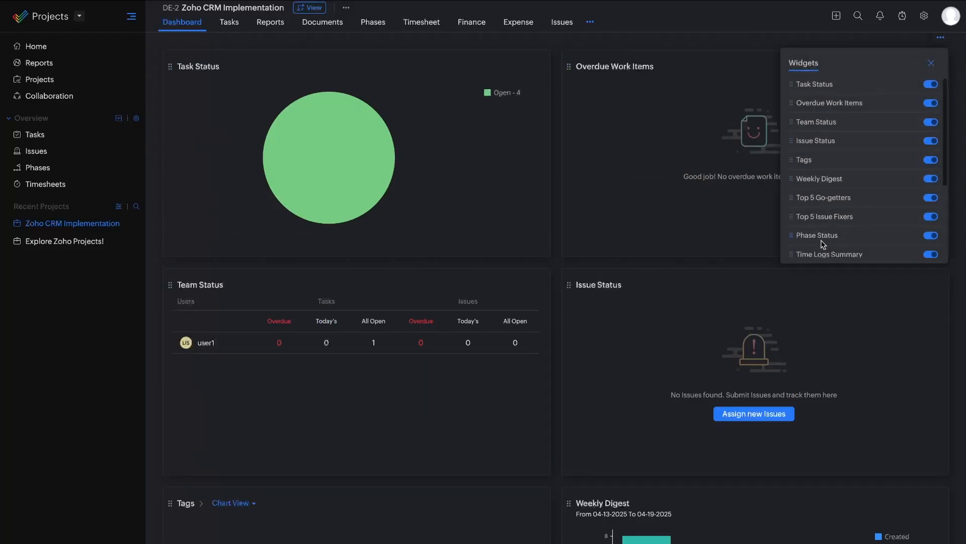
scroll(823, 237, "down", 3)
scroll(855, 141, "up", 3)
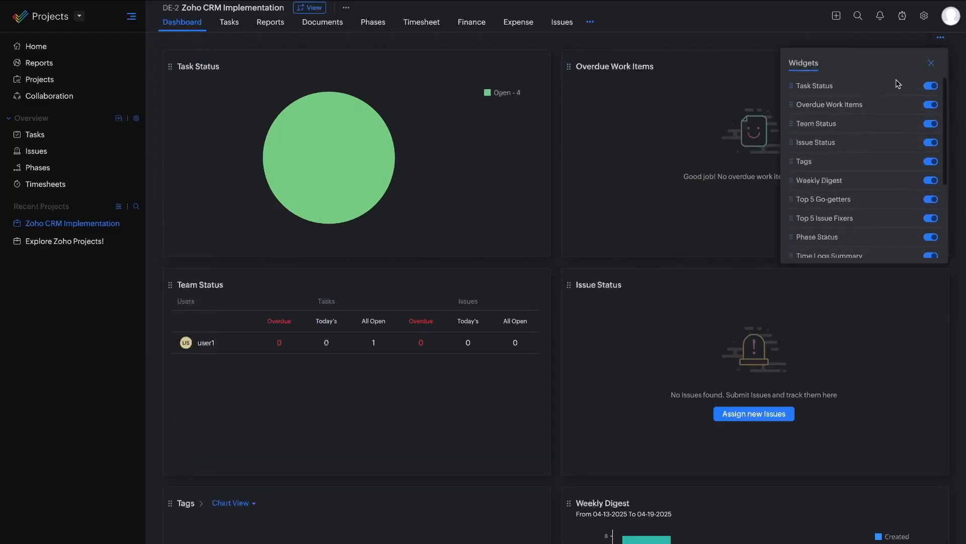
left_click(934, 64)
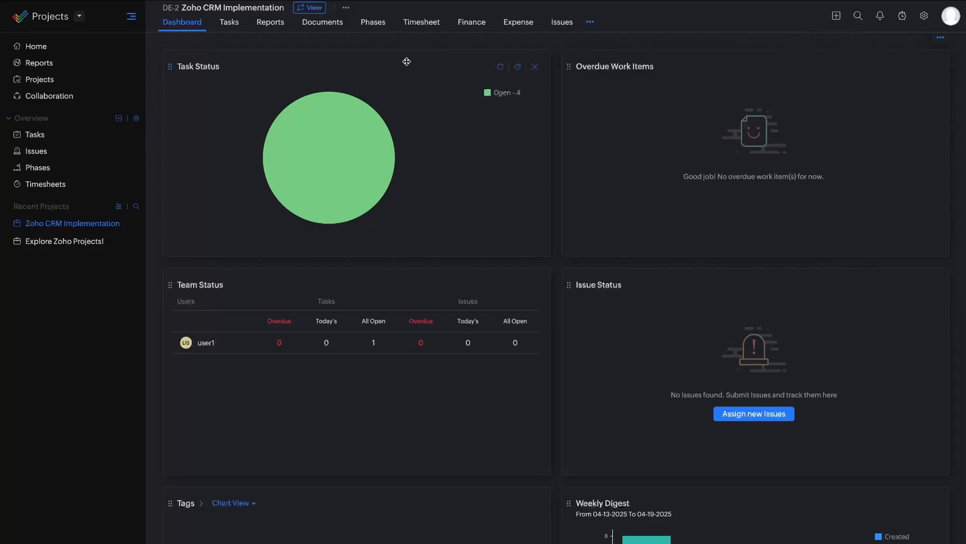
Open the project's reports and examine the available report types and the users listed in the Workload Report.
left_click(276, 28)
left_click(221, 50)
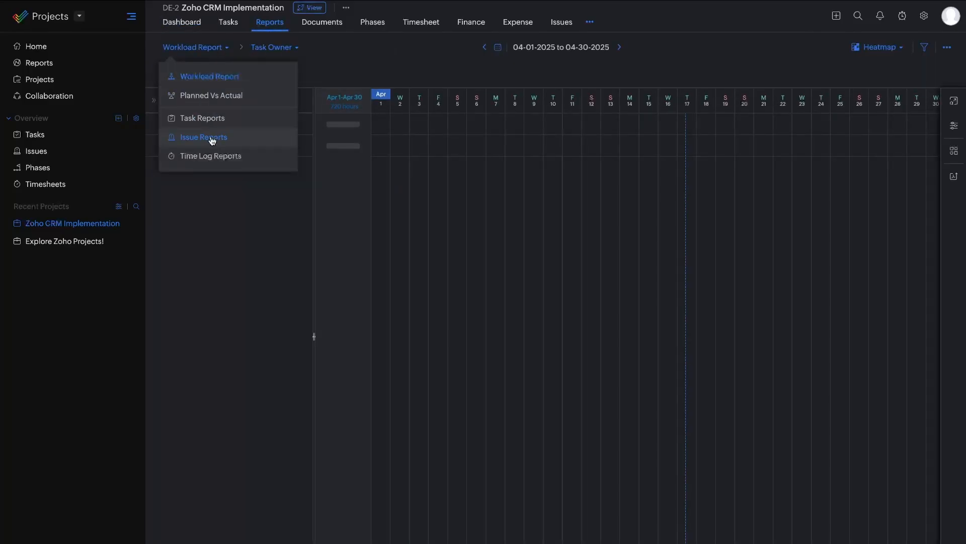
left_click(231, 220)
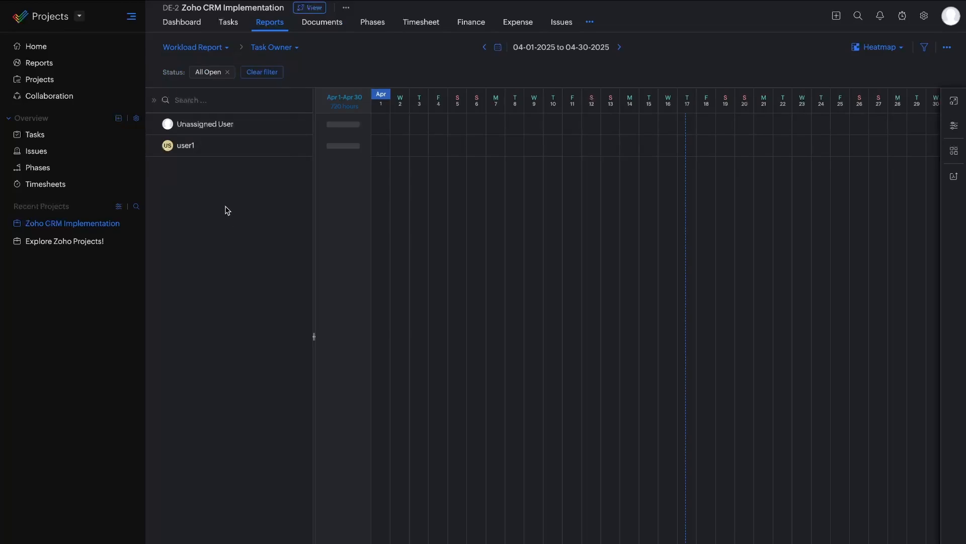
left_click(178, 147)
left_click_drag(180, 150, 242, 157)
left_click(222, 49)
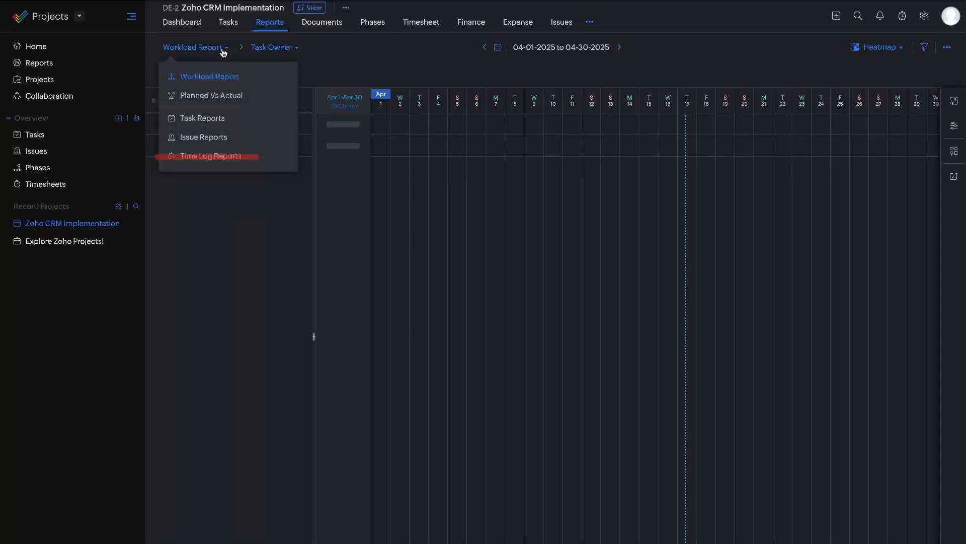
left_click(227, 212)
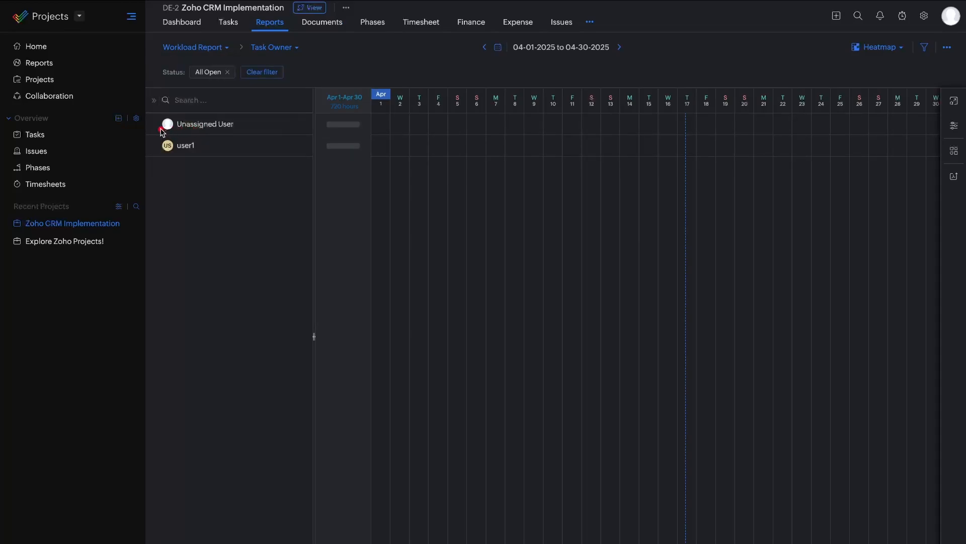
left_click_drag(161, 132, 215, 132)
left_click(220, 50)
left_click(219, 50)
left_click(216, 48)
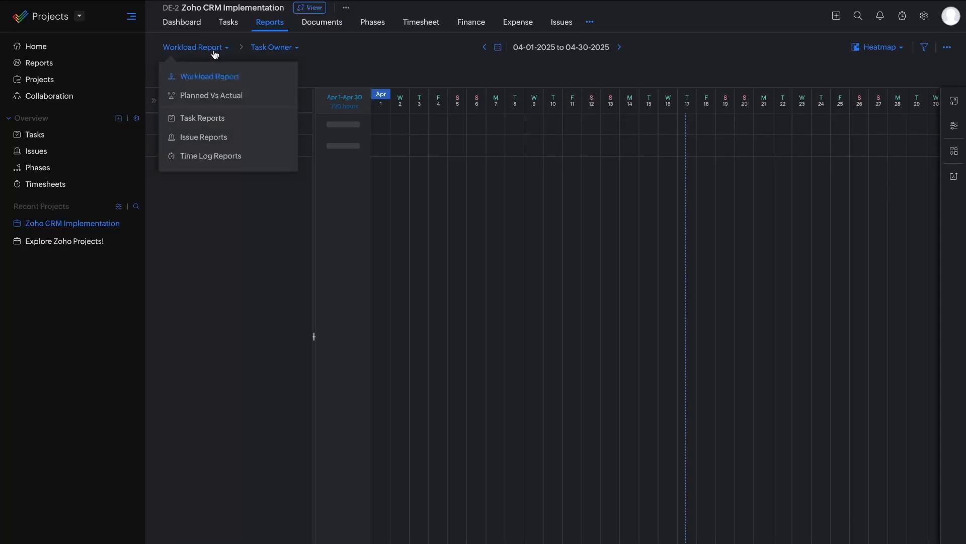
left_click(197, 195)
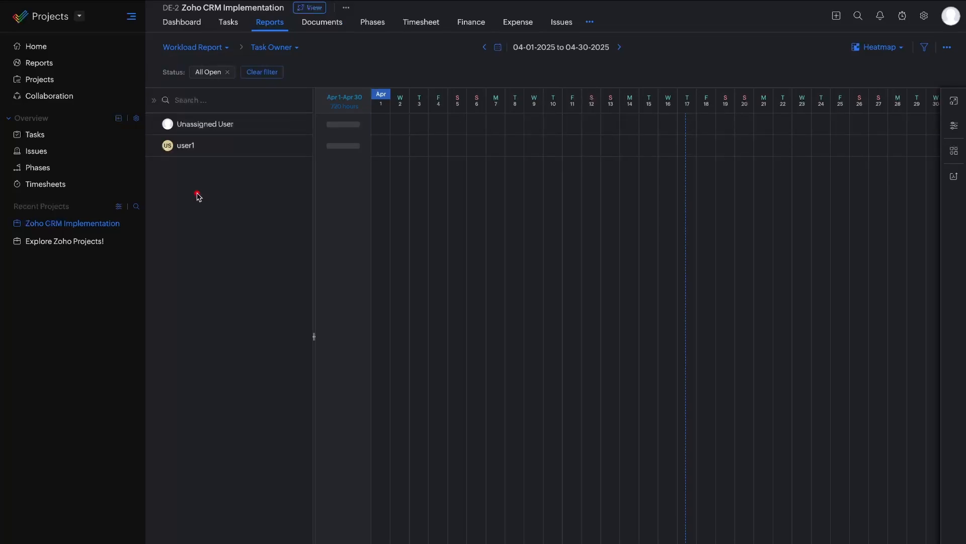
left_click_drag(169, 161, 206, 161)
left_click_drag(164, 135, 208, 134)
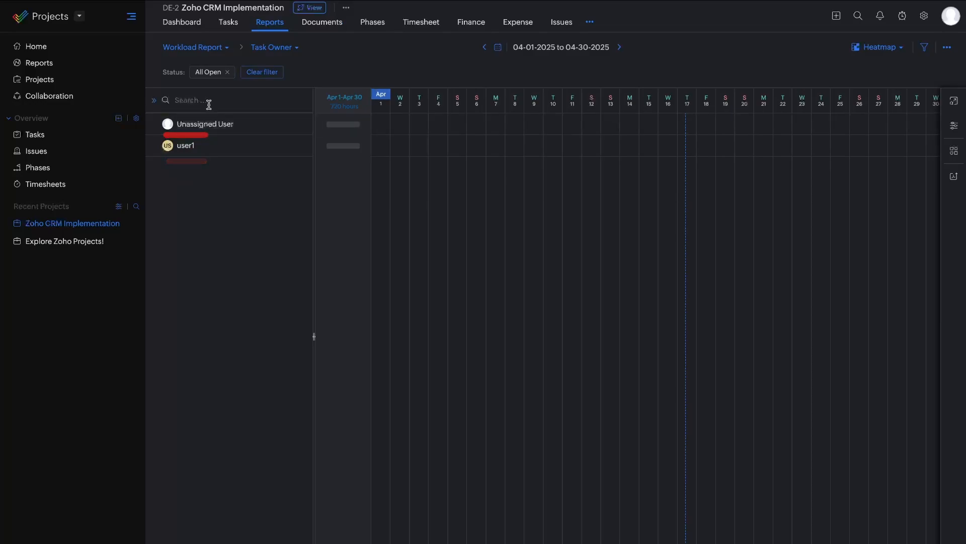
Switch the project's report to Planned Vs Actual and view it.
left_click(224, 50)
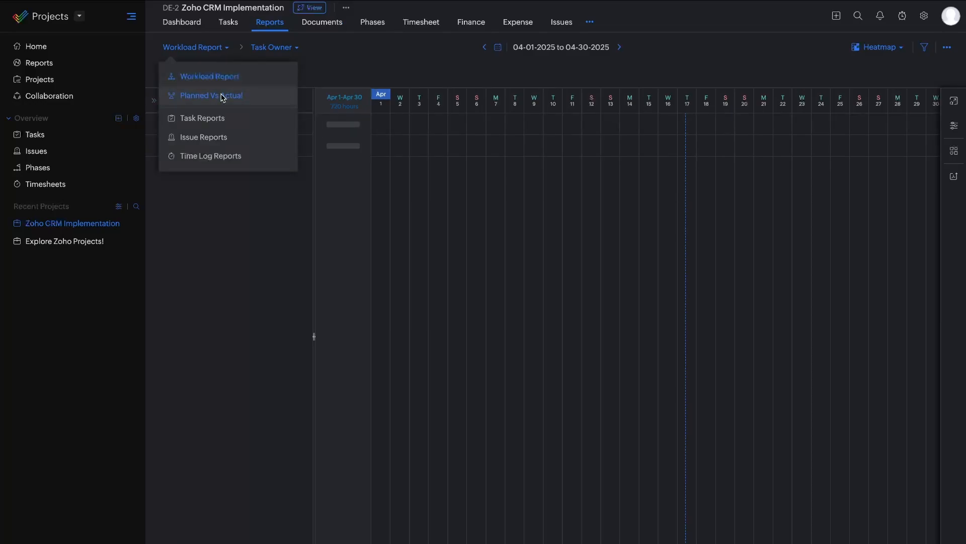
left_click(222, 95)
left_click_drag(158, 61, 281, 61)
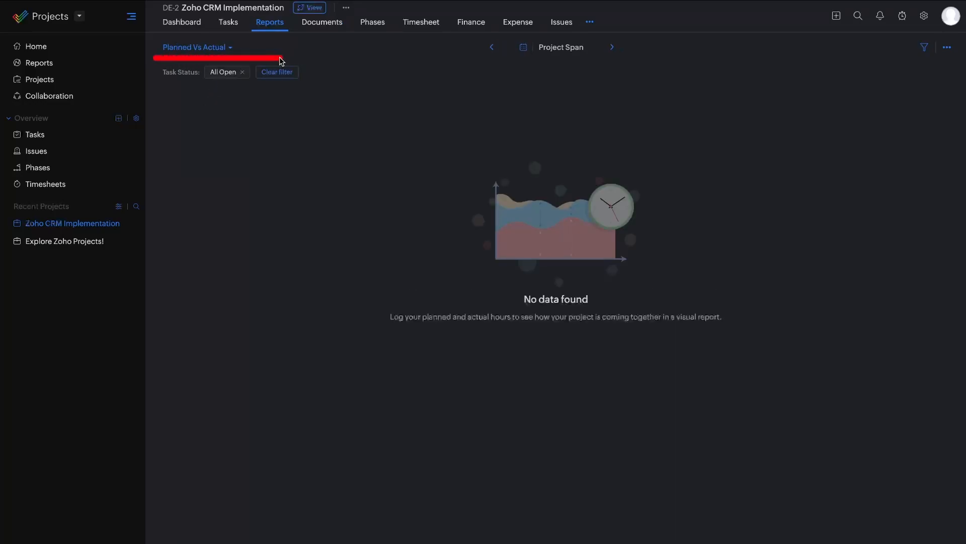
Check the grouping options of the project's task list, and review the list of report types again.
left_click(228, 23)
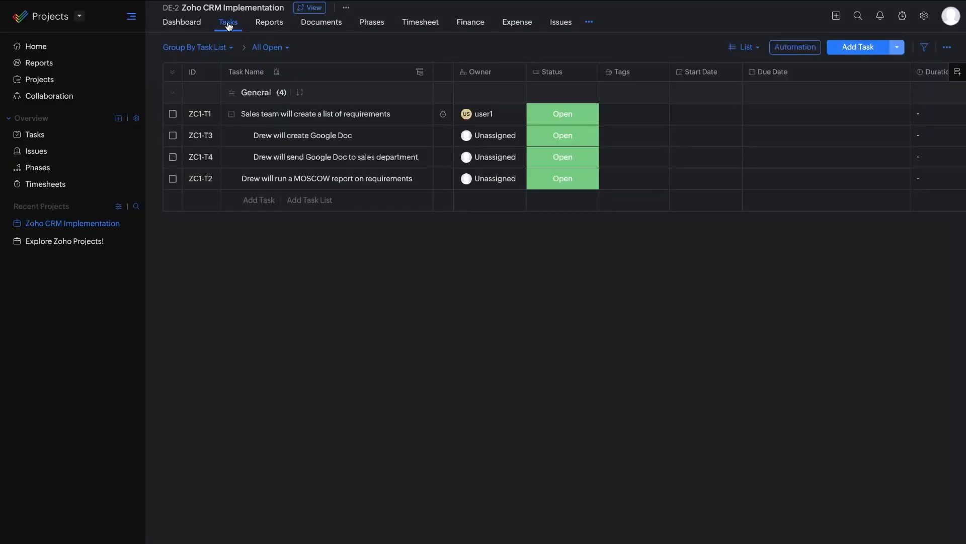
left_click(218, 47)
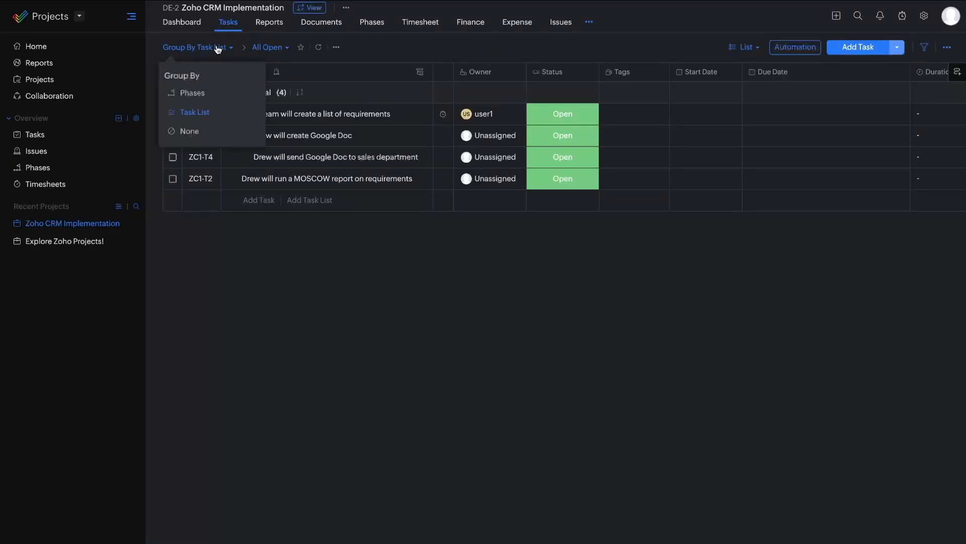
left_click(270, 22)
left_click(204, 47)
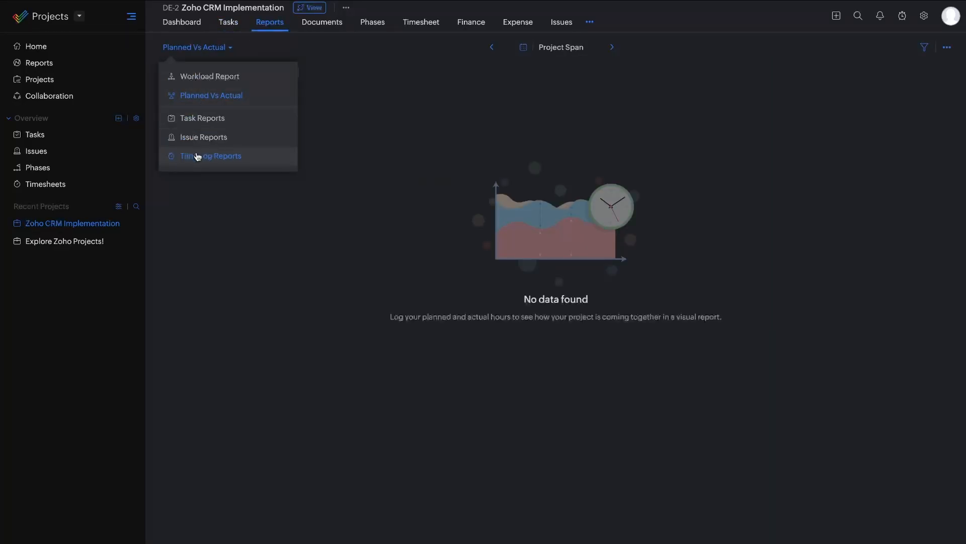
Open the project's documents area and read the information about configuring the WorkDrive integration.
left_click(319, 26)
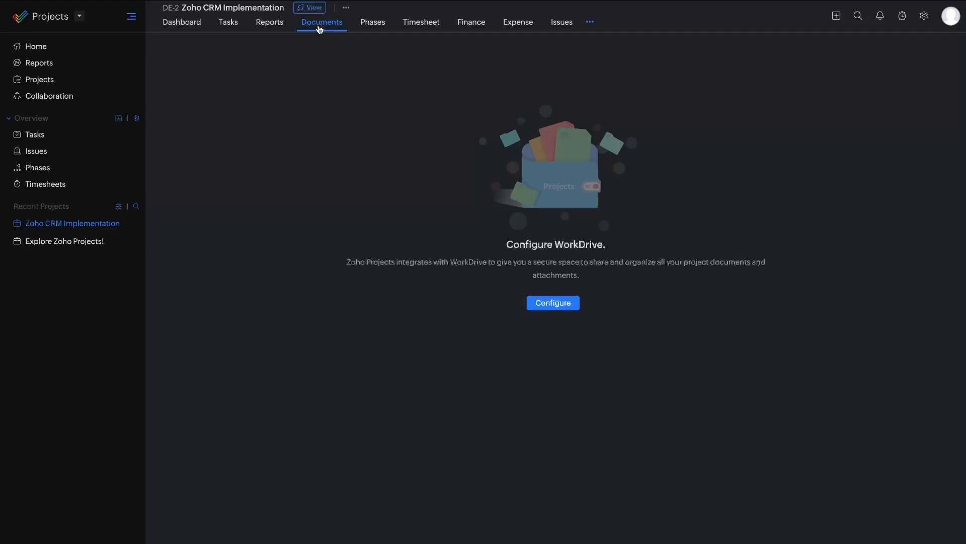
left_click_drag(299, 28, 351, 30)
left_click_drag(524, 308, 559, 312)
left_click_drag(496, 254, 593, 254)
left_click_drag(514, 254, 668, 254)
left_click_drag(519, 312, 637, 312)
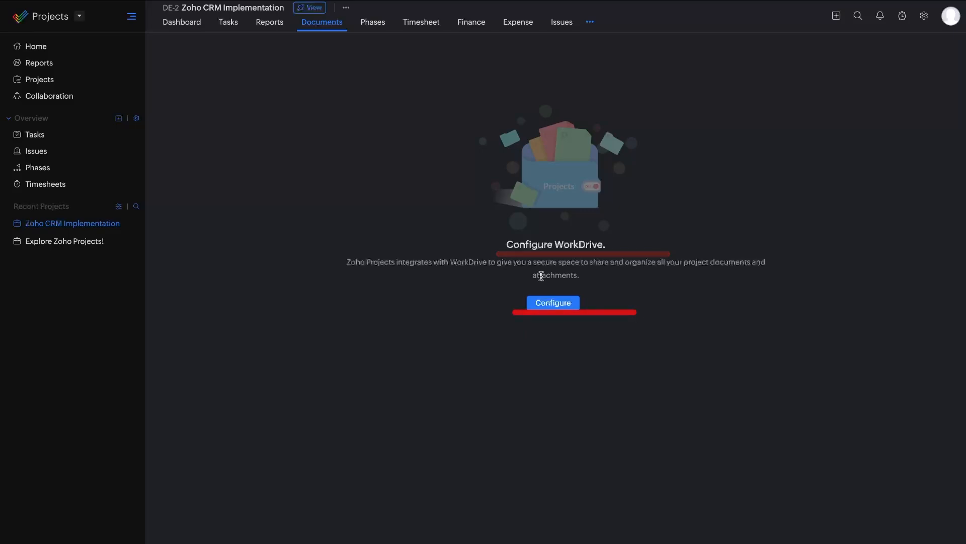
left_click_drag(341, 271, 669, 272)
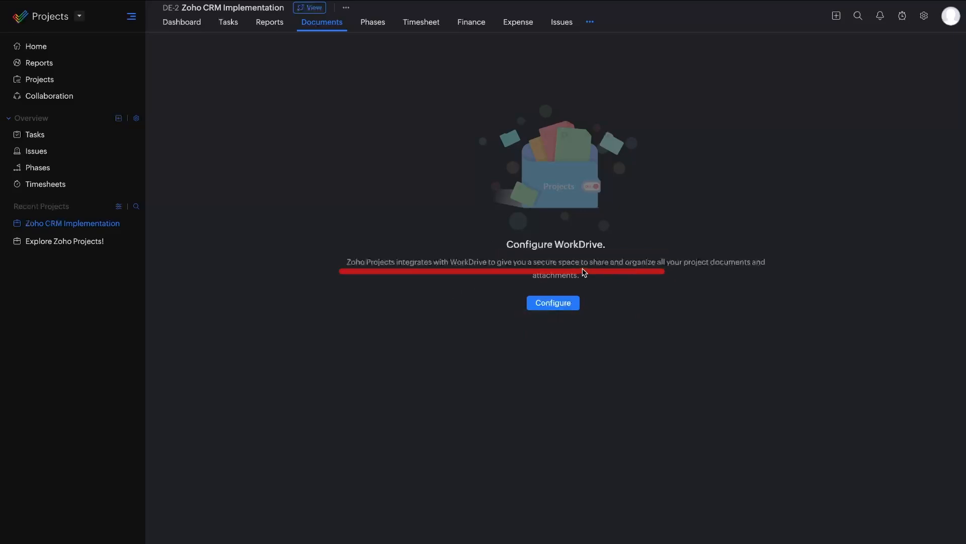
mouse_move(448, 269)
left_mouse_down()
mouse_move(503, 271)
mouse_move(588, 252)
left_mouse_up()
Open the project's phases and look through the available phase views without choosing one.
left_click(373, 23)
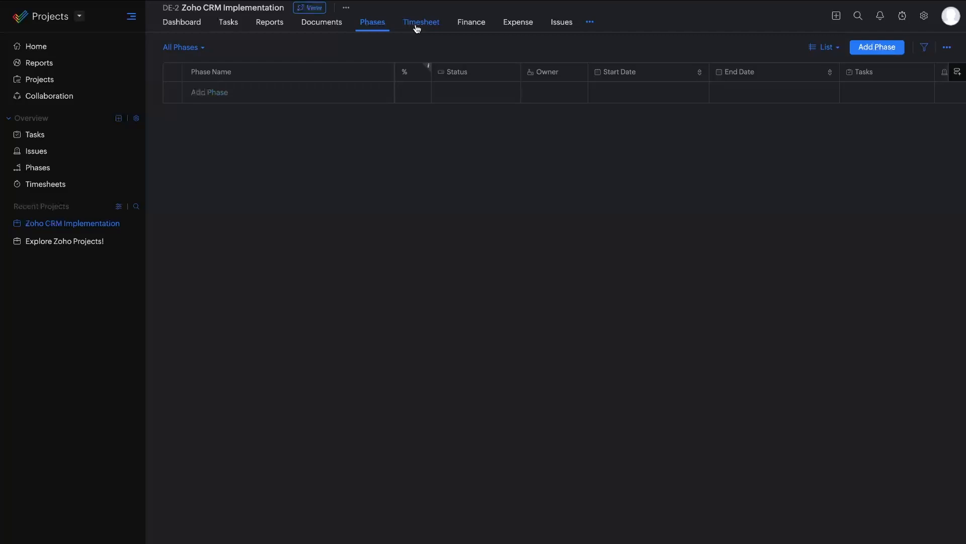
left_click(184, 48)
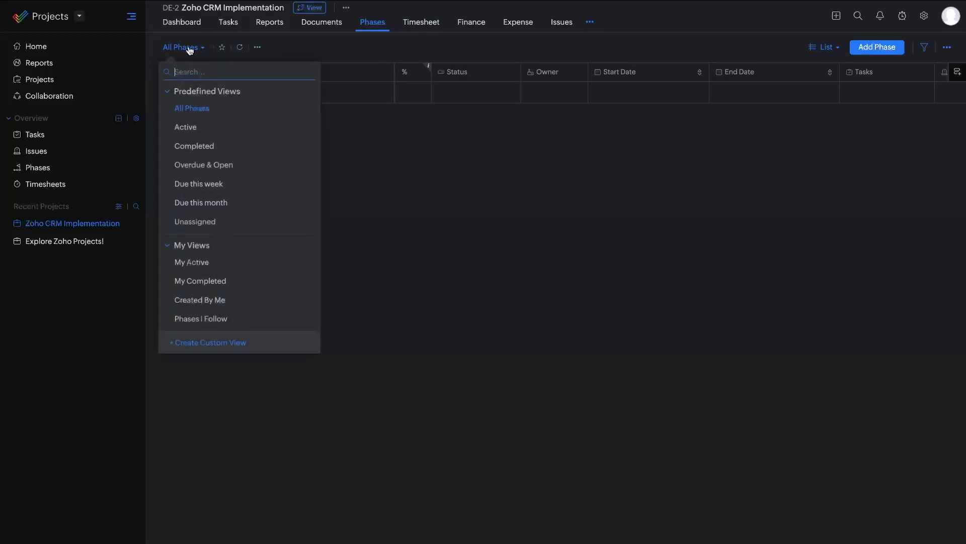
left_click(395, 196)
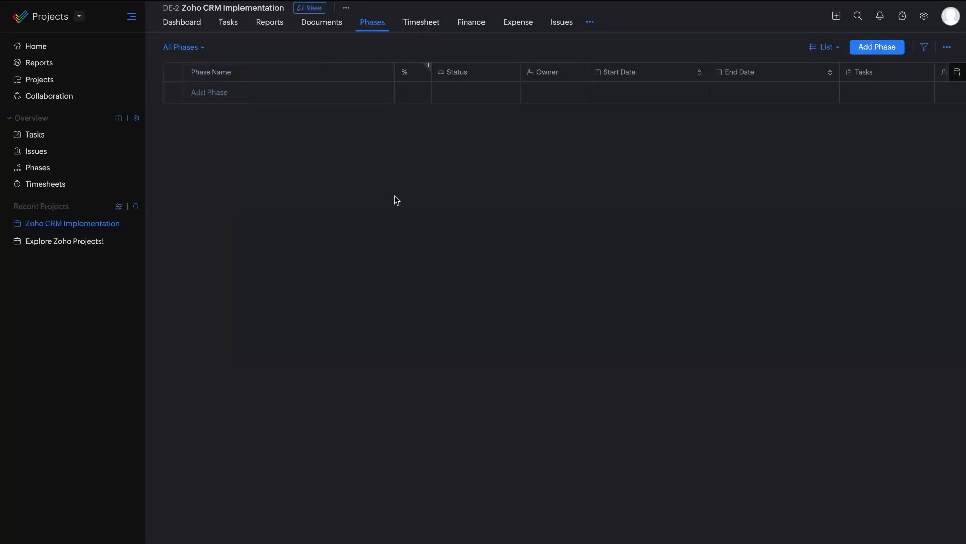
Check the module options of the cross-project Phases overview, and return to the list of active projects.
left_click(57, 170)
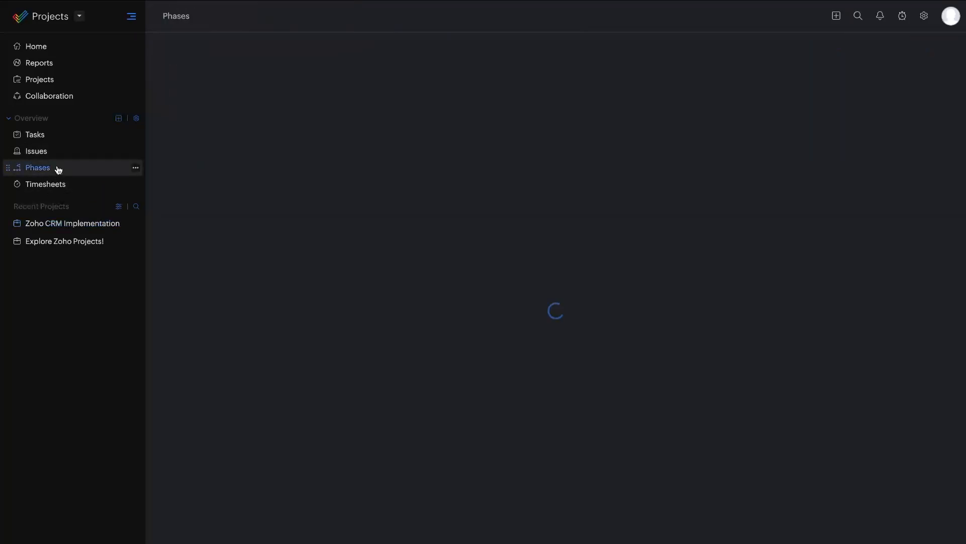
left_click(134, 168)
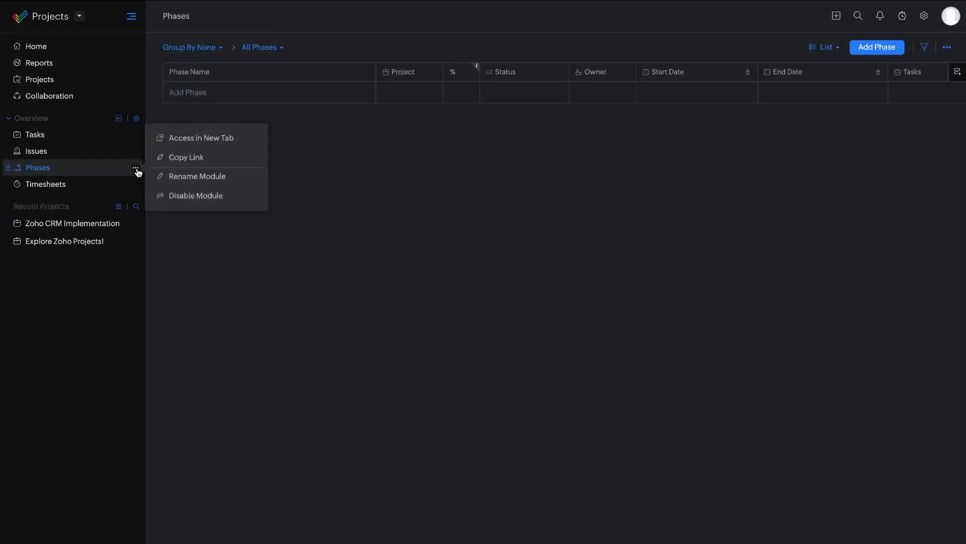
left_click(91, 82)
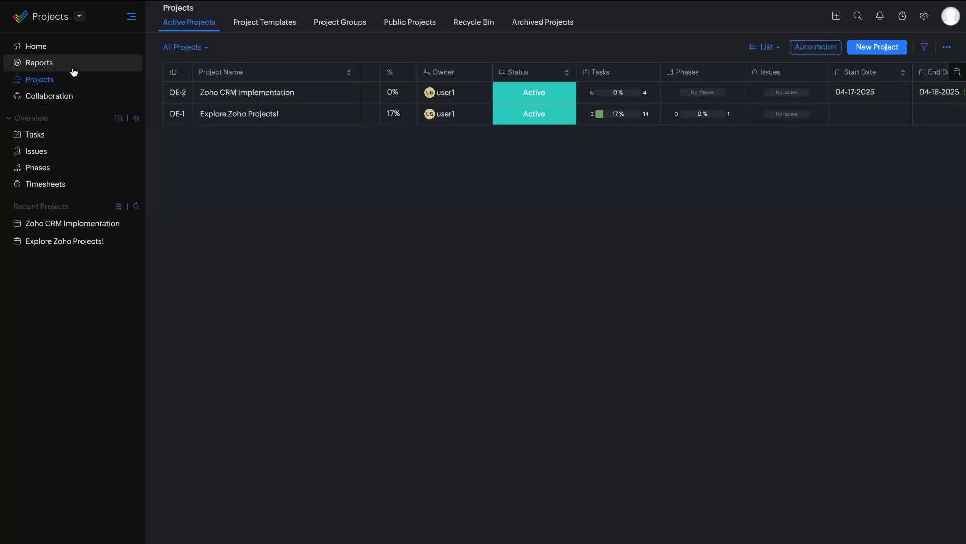
left_click_drag(15, 85, 77, 86)
Open the collaboration area for all projects and review its activity feed and the field for starting a discussion.
left_click(36, 96)
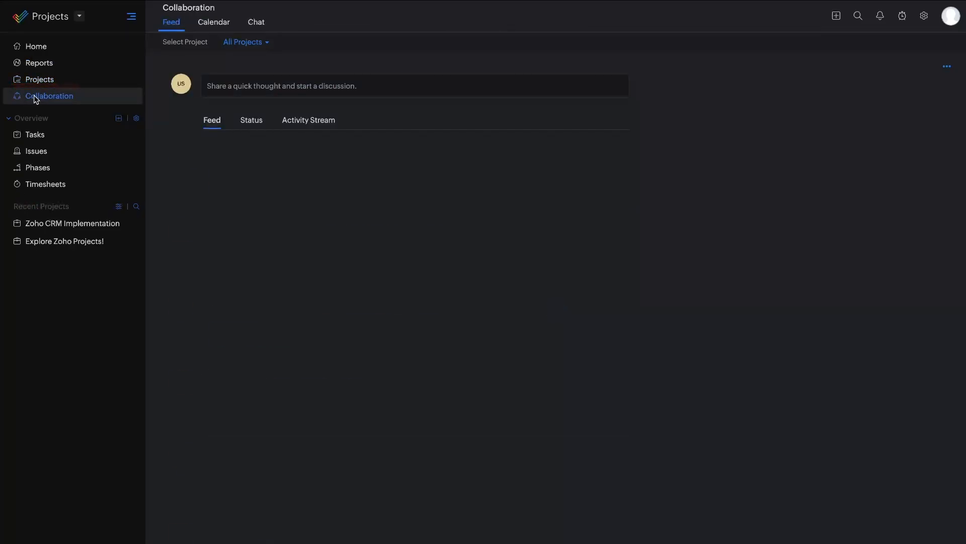
left_click(40, 80)
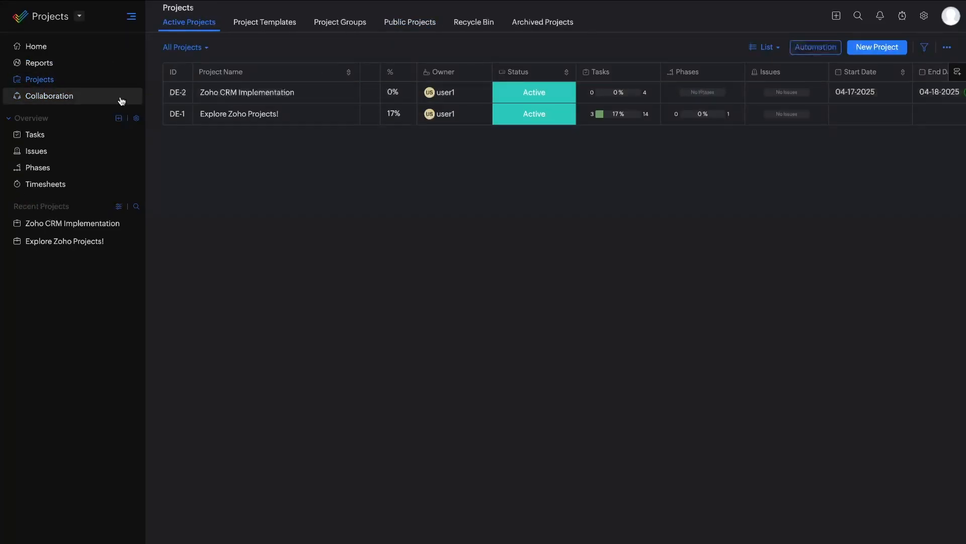
left_click(61, 96)
left_click_drag(18, 104, 98, 104)
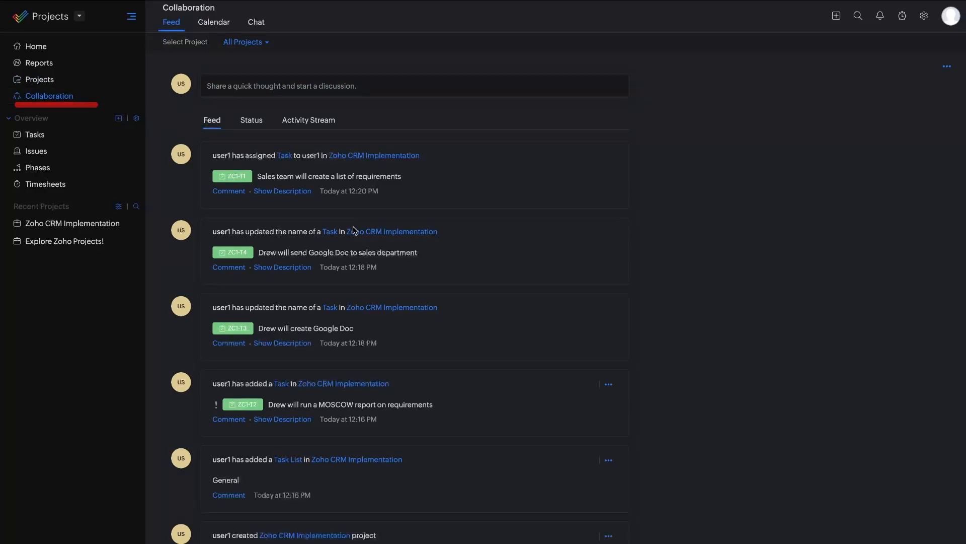
scroll(355, 230, "down", 2)
scroll(355, 230, "up", 3)
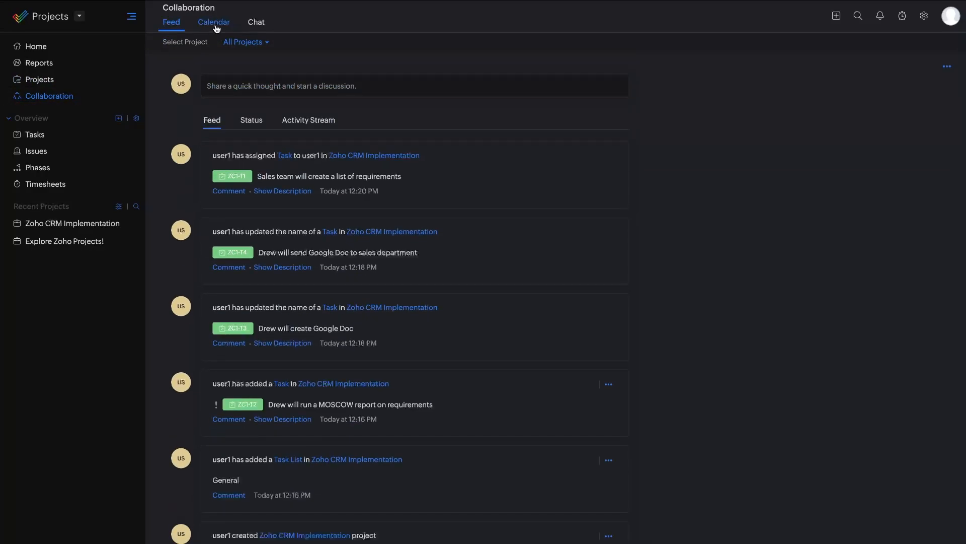
left_click_drag(189, 28, 188, 28)
left_click_drag(184, 92, 279, 93)
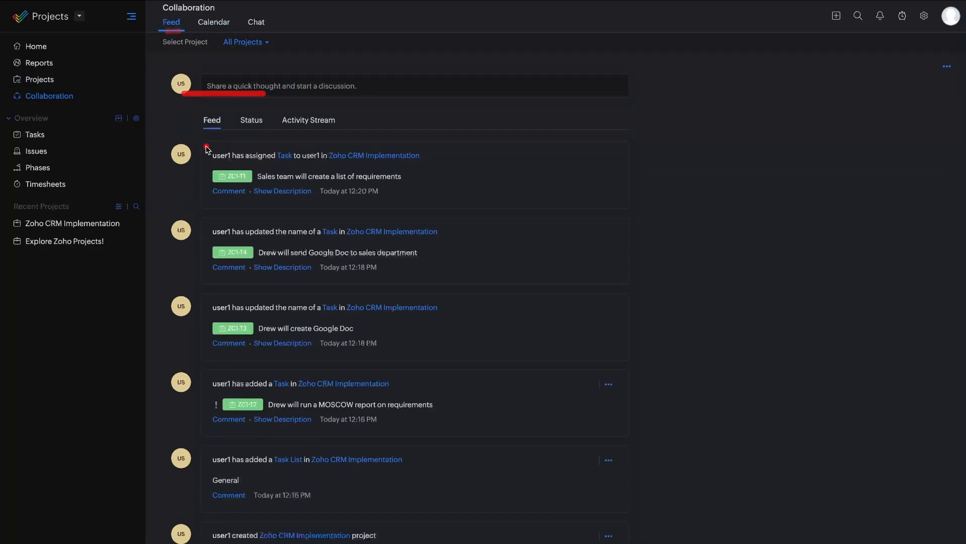
Review the latest task assignment and rename entries in the collaboration feed for all projects.
left_click_drag(204, 148, 273, 148)
left_click_drag(202, 245, 264, 245)
left_click_drag(202, 339, 307, 338)
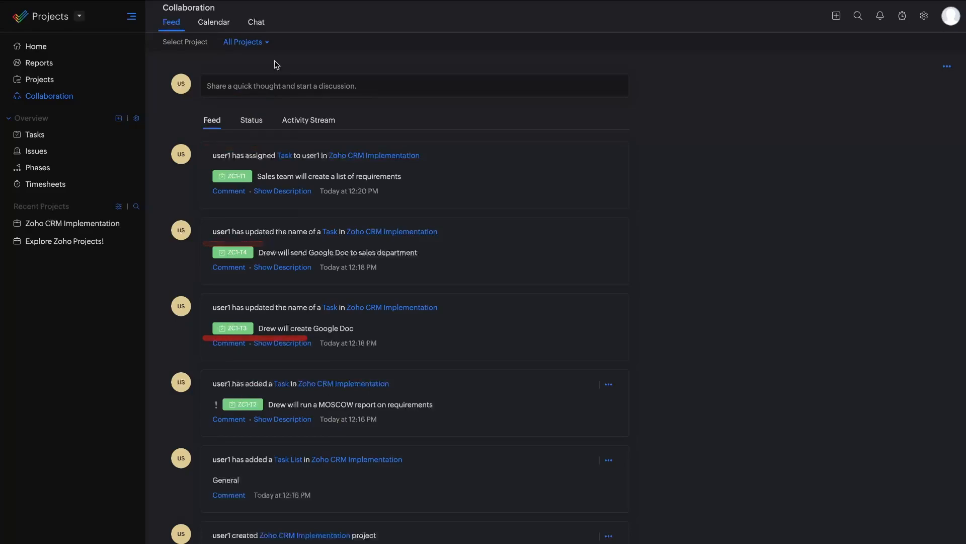
Look through the scheduled items in the collaboration calendar for April 2025 and check the chat area.
left_click(219, 25)
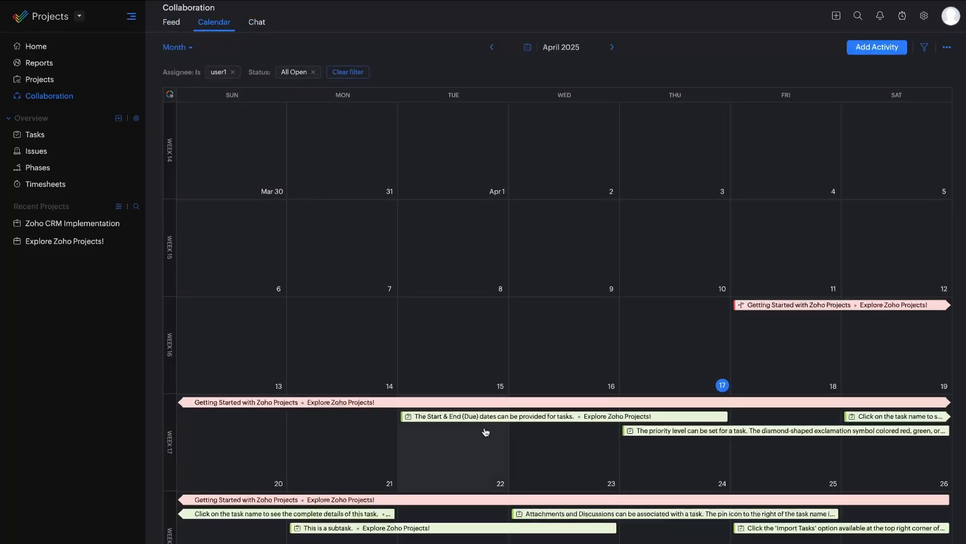
scroll(485, 432, "down", 1)
mouse_move(849, 260)
left_mouse_down()
mouse_move(790, 261)
mouse_move(91, 541)
mouse_move(539, 276)
left_mouse_up()
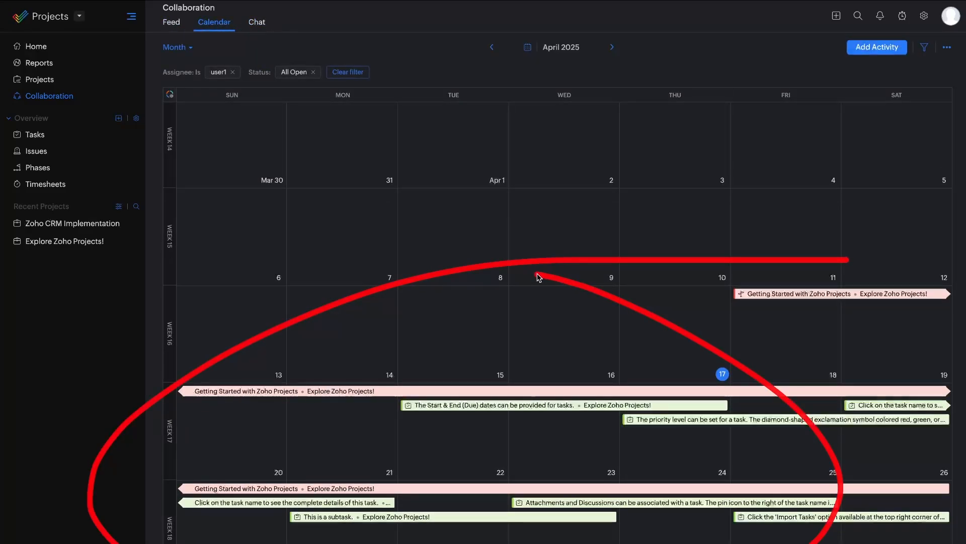
left_click(256, 22)
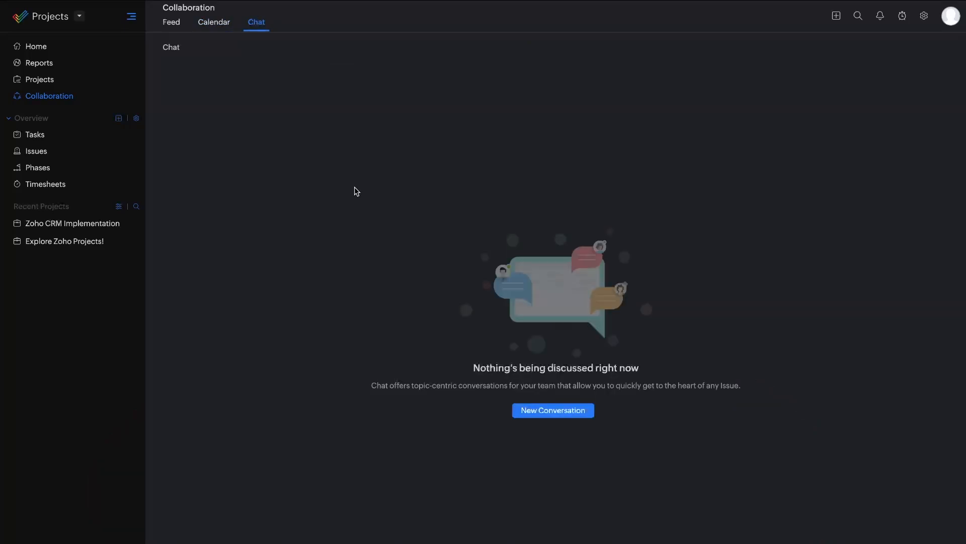
mouse_move(711, 308)
left_mouse_down()
mouse_move(689, 397)
mouse_move(518, 249)
left_mouse_up()
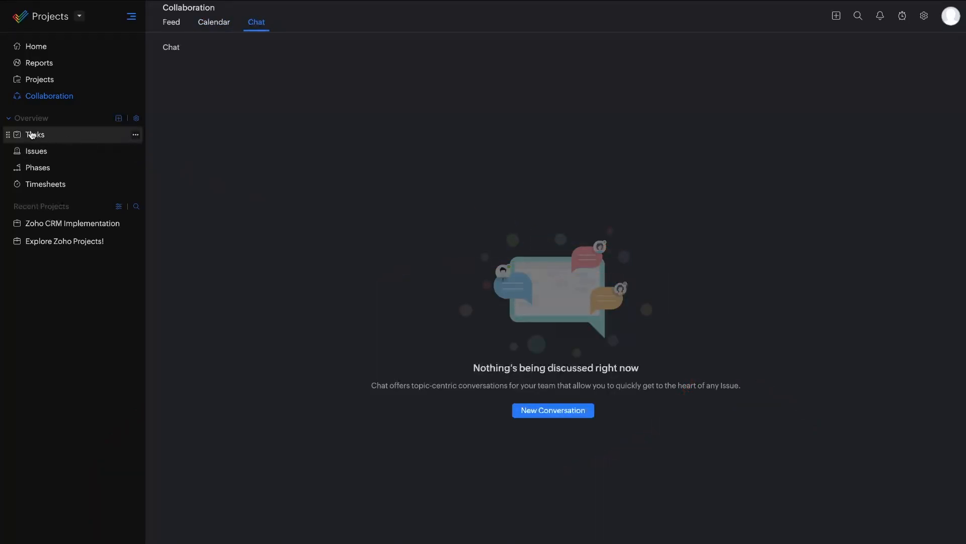
Return to the active projects, access the Zoho CRM Implementation project and open its timesheet.
left_click(38, 80)
mouse_move(253, 93)
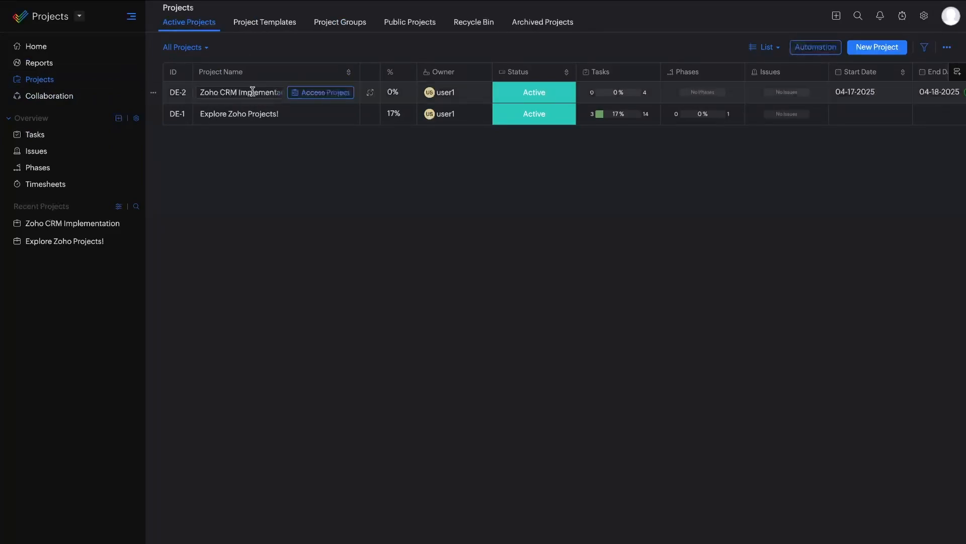
left_click(326, 92)
left_click_drag(357, 27, 395, 27)
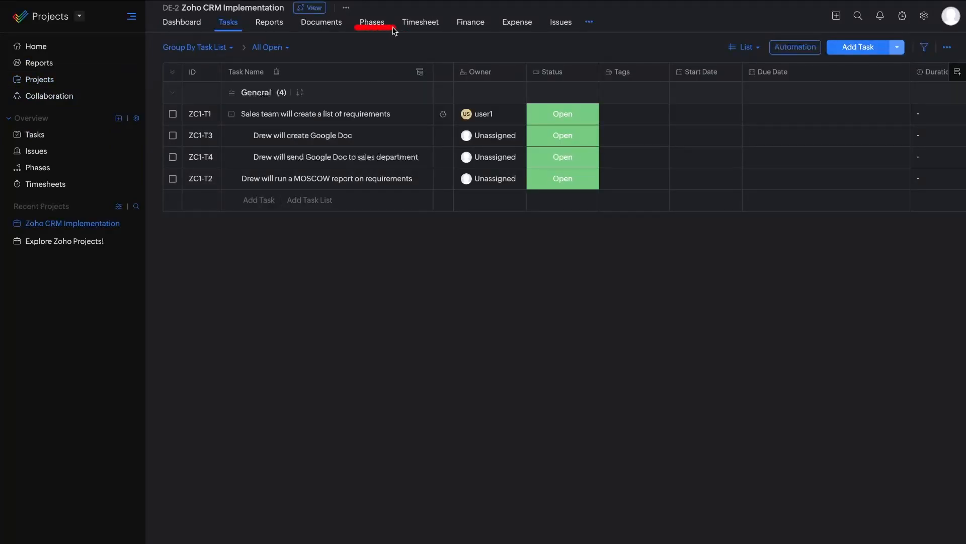
left_click(417, 29)
mouse_move(590, 42)
left_mouse_down()
mouse_move(176, 239)
mouse_move(558, 47)
left_mouse_up()
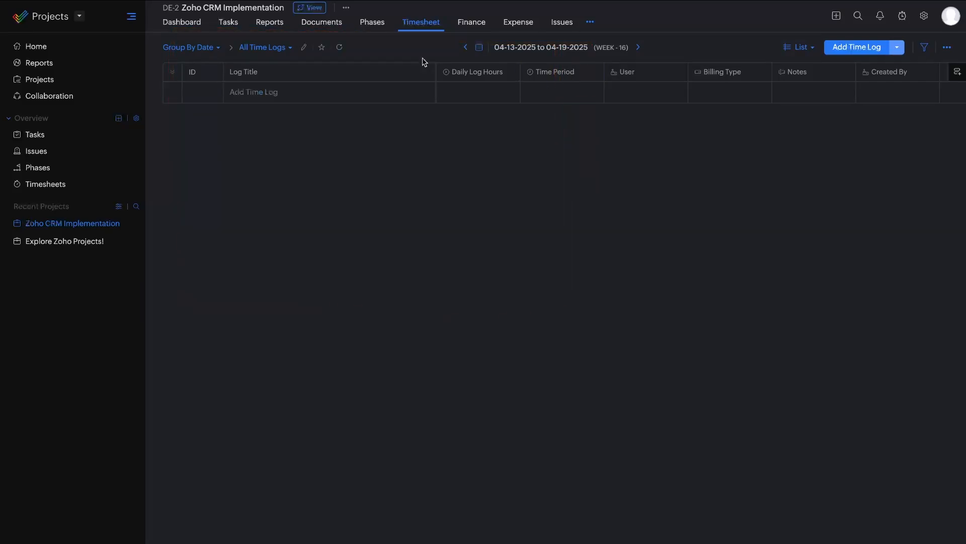
Examine the new time log form and the tasks it offers, and close it without adding an entry.
left_click(856, 46)
left_click(610, 100)
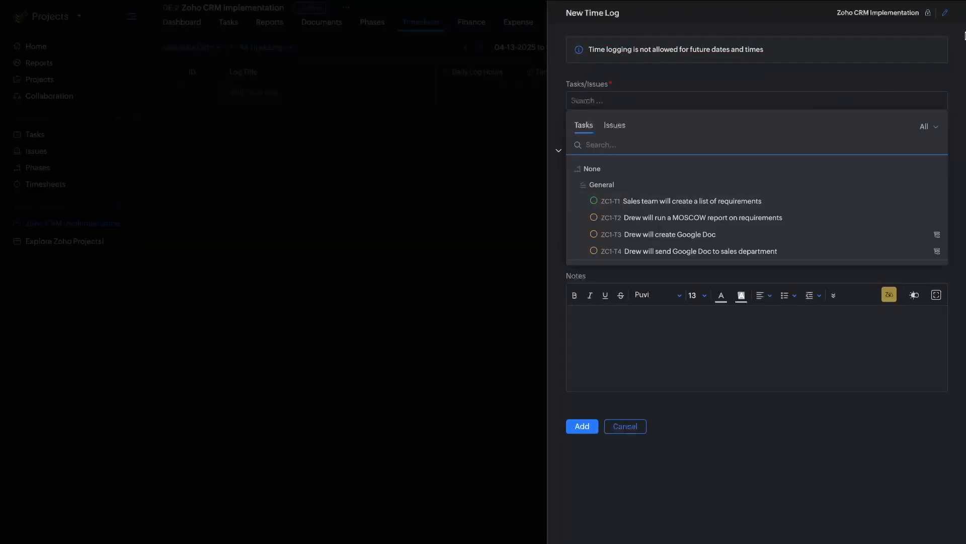
left_click(649, 425)
left_click(635, 428)
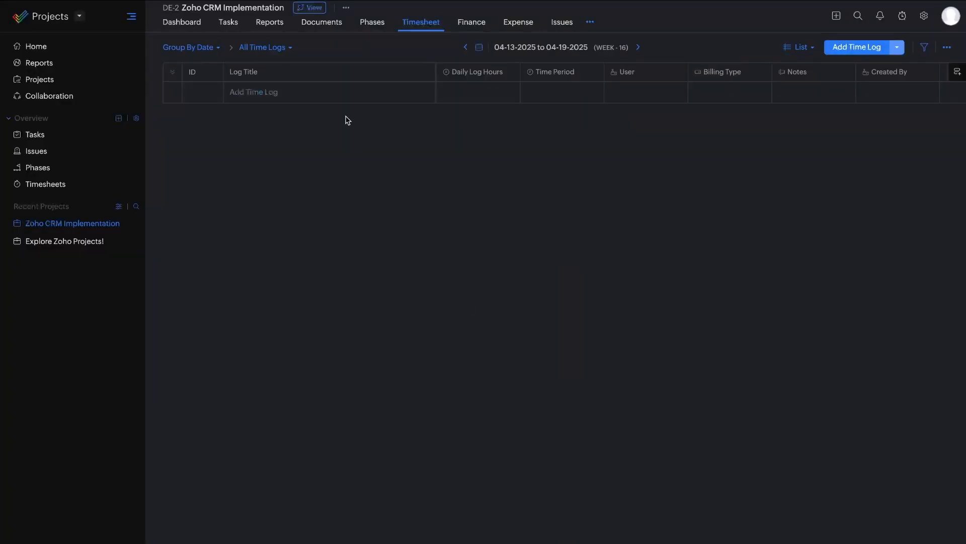
Check the project's available task views without choosing one, and open the details of the subtask for creating the Google Doc.
left_click(231, 21)
left_click(271, 47)
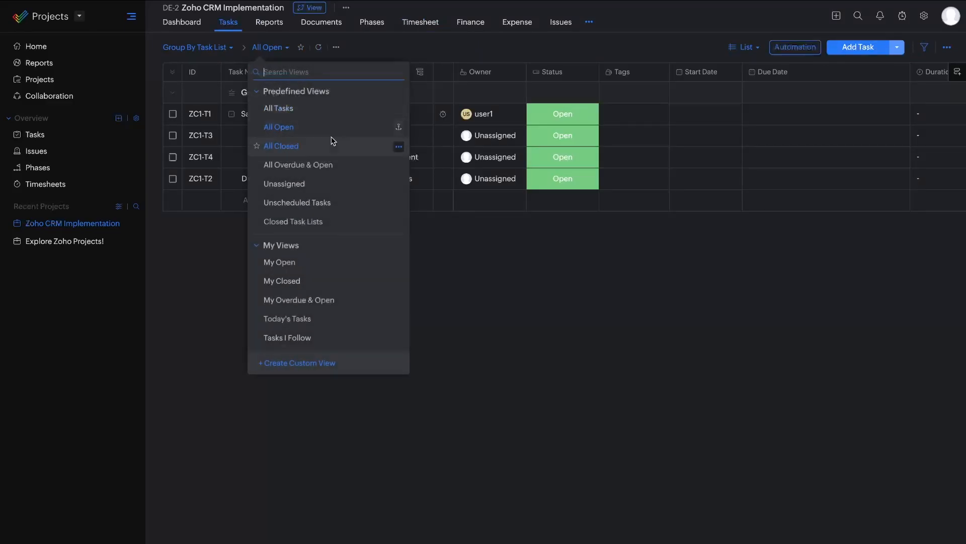
left_click(361, 206)
left_click_drag(243, 117, 407, 117)
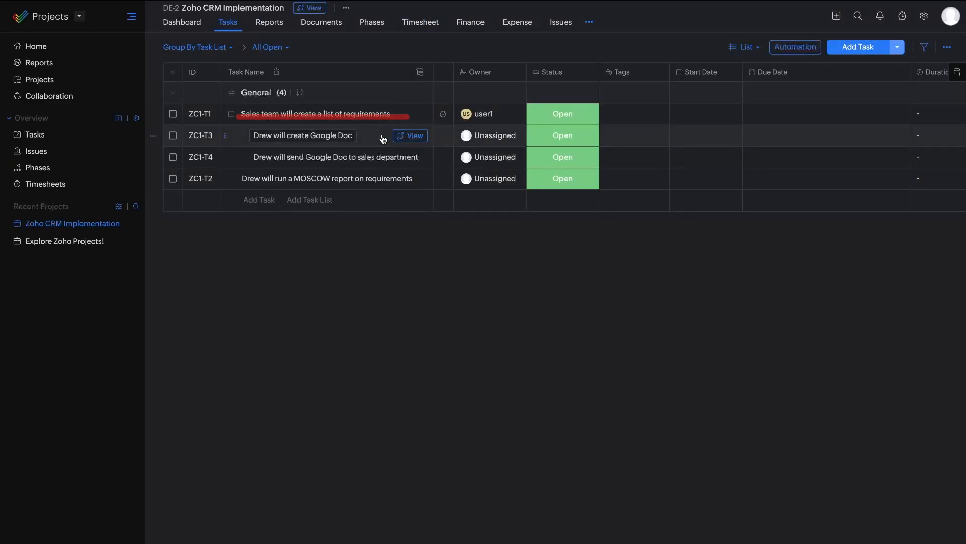
left_click_drag(259, 145, 364, 144)
left_click(408, 136)
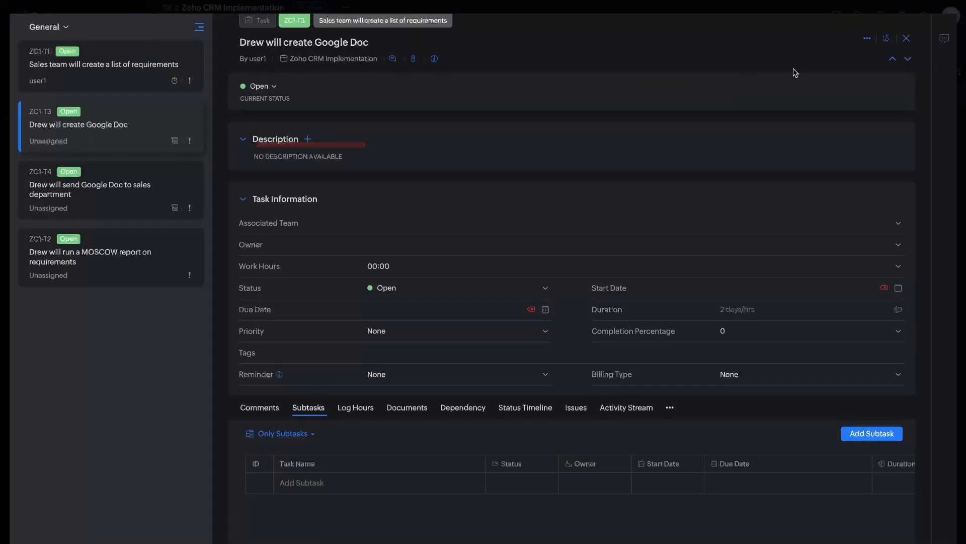
Log 1.25 billable hours for user1 on 04-17-2025 against the Google Doc creation subtask, and close its details.
scroll(529, 262, "down", 3)
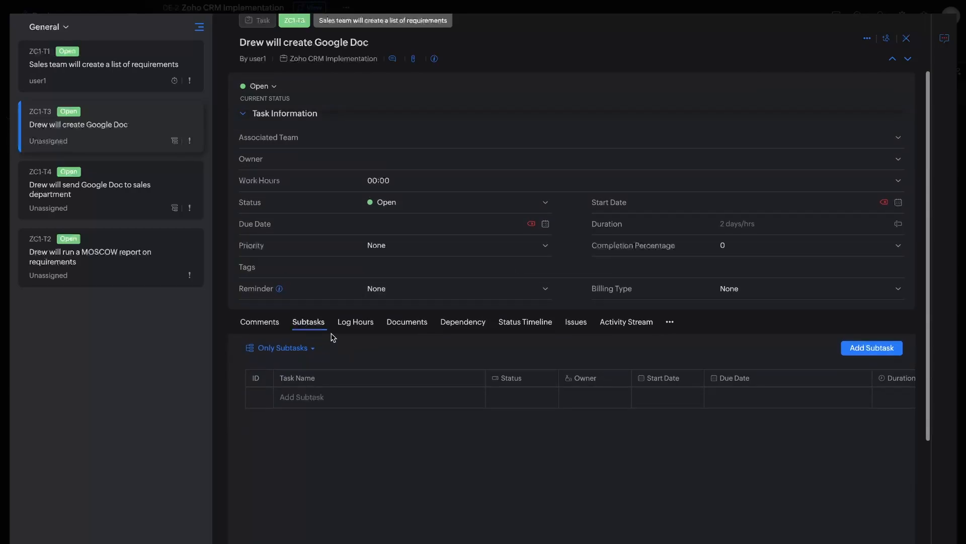
left_click(355, 316)
scroll(735, 332, "down", 2)
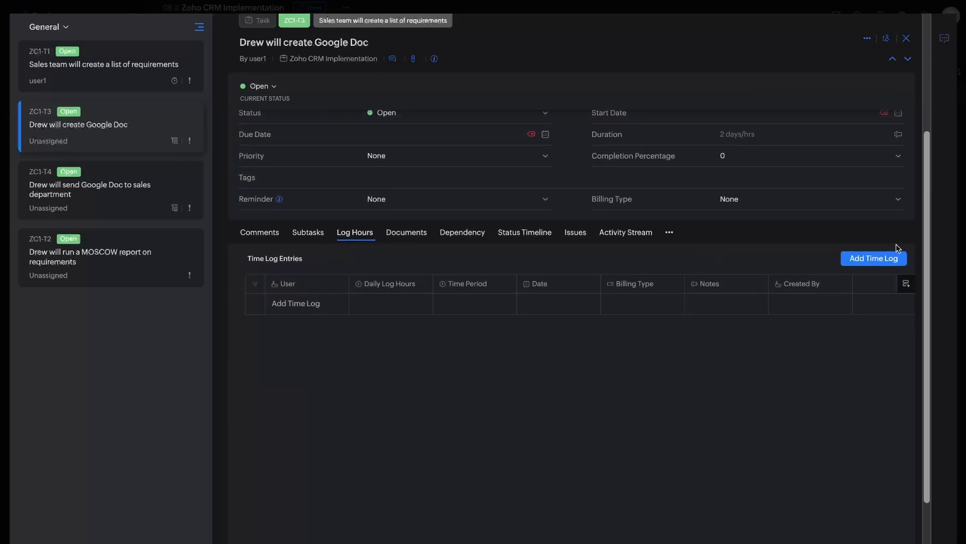
left_click(867, 261)
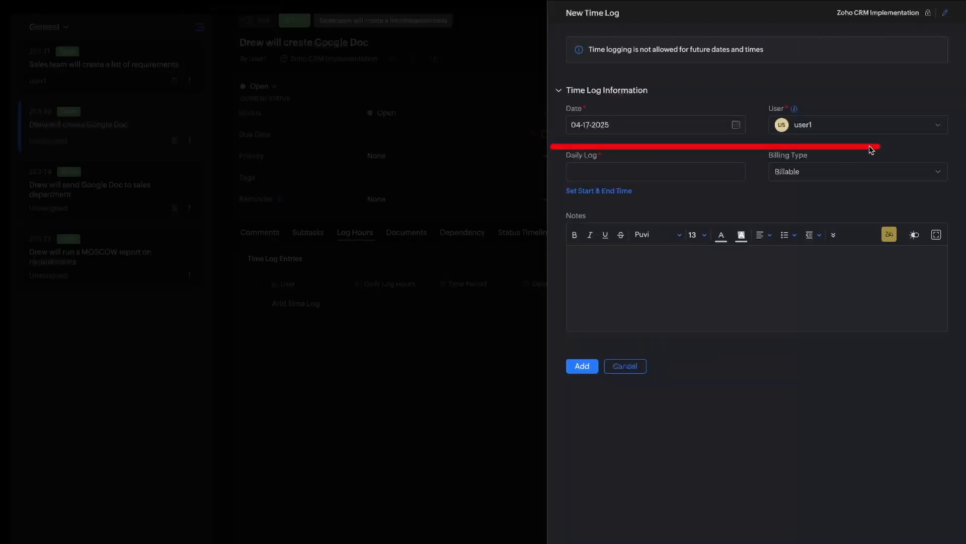
left_click(685, 168)
type("1.24")
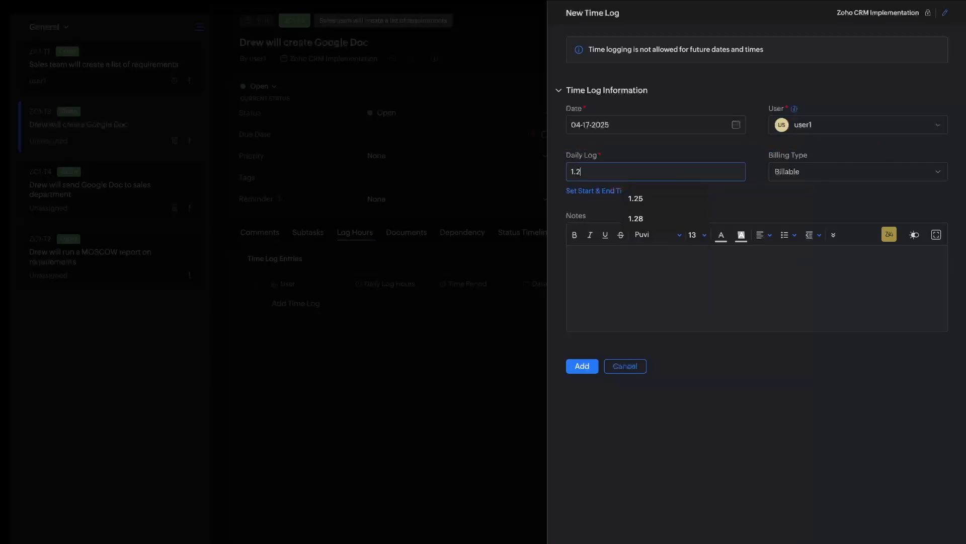
left_click(581, 367)
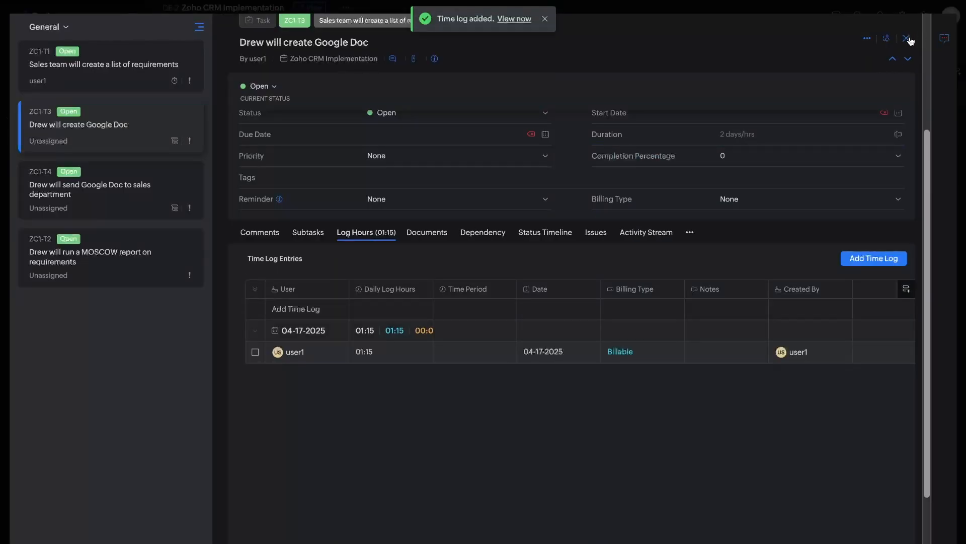
left_click(907, 38)
Open the project's timesheet, review the details of the Google Doc creation time log, and close them.
left_click(420, 23)
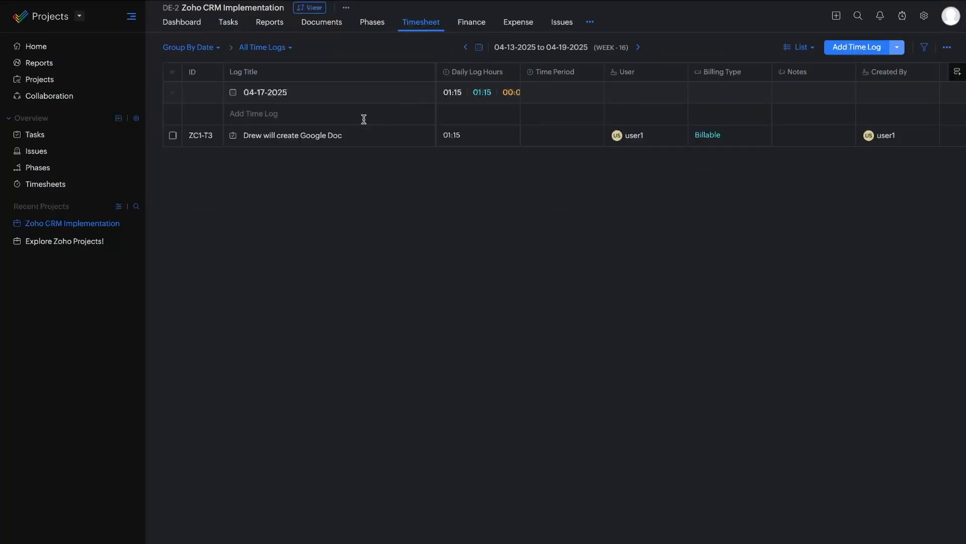
left_click_drag(238, 143, 377, 156)
left_click(412, 136)
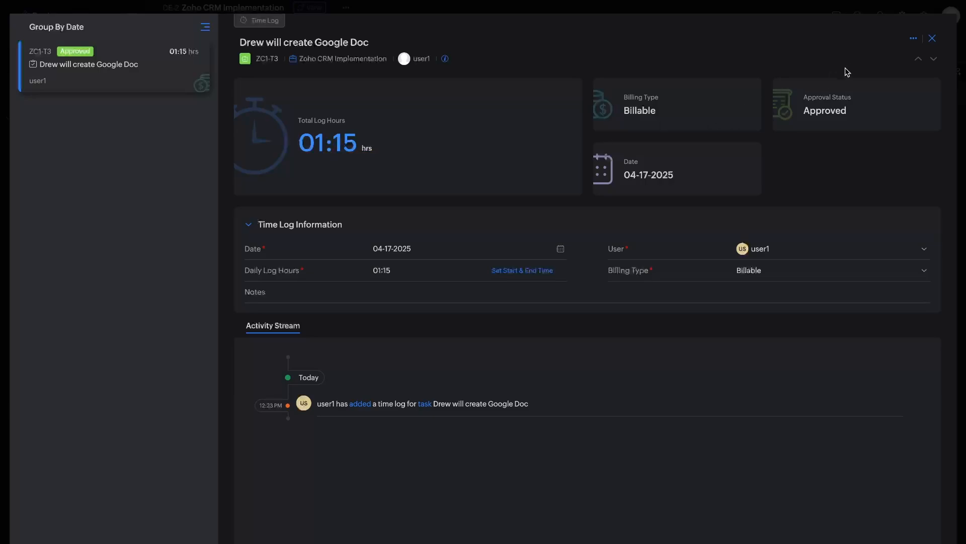
left_click(933, 38)
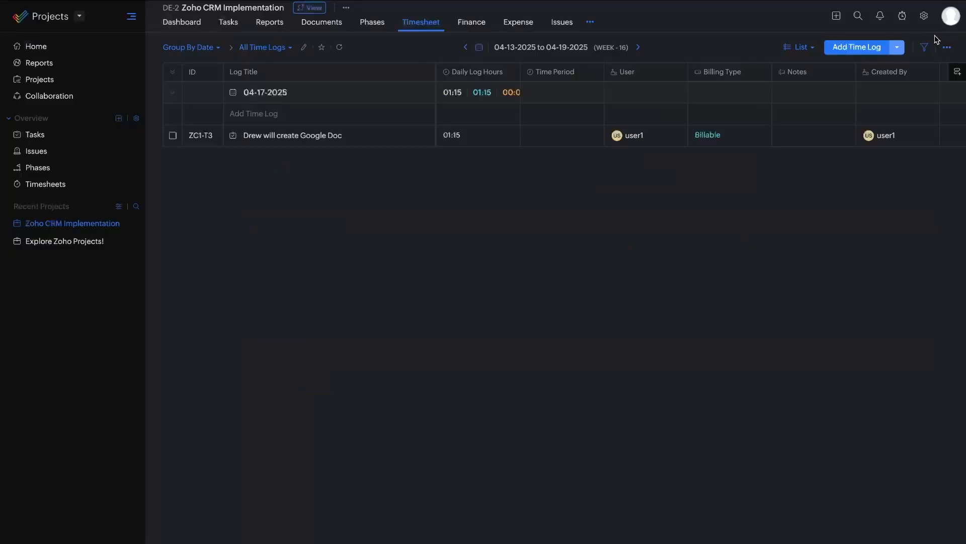
Open the project's finance area and read the description of the Zoho Invoice/Books integration.
left_click(472, 28)
left_click_drag(497, 288, 588, 289)
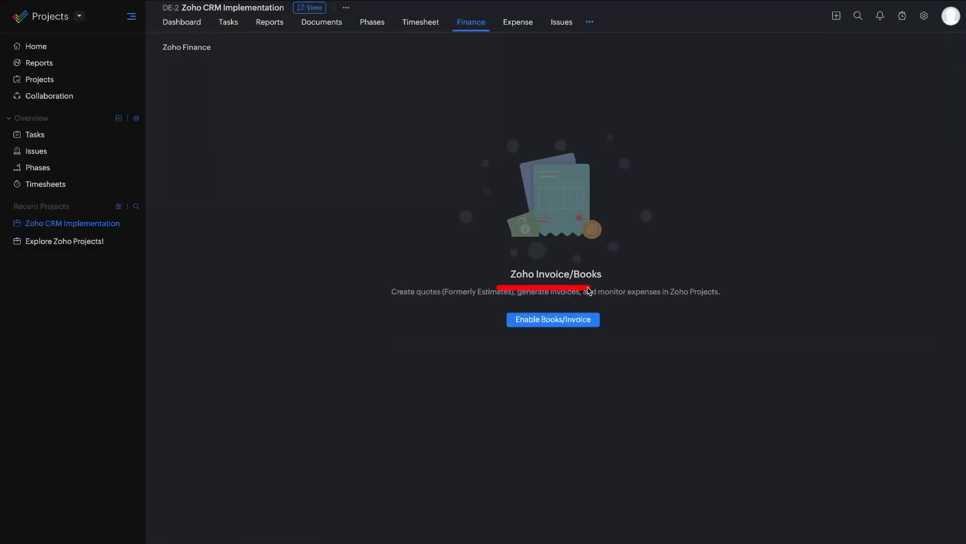
left_click_drag(391, 294, 677, 296)
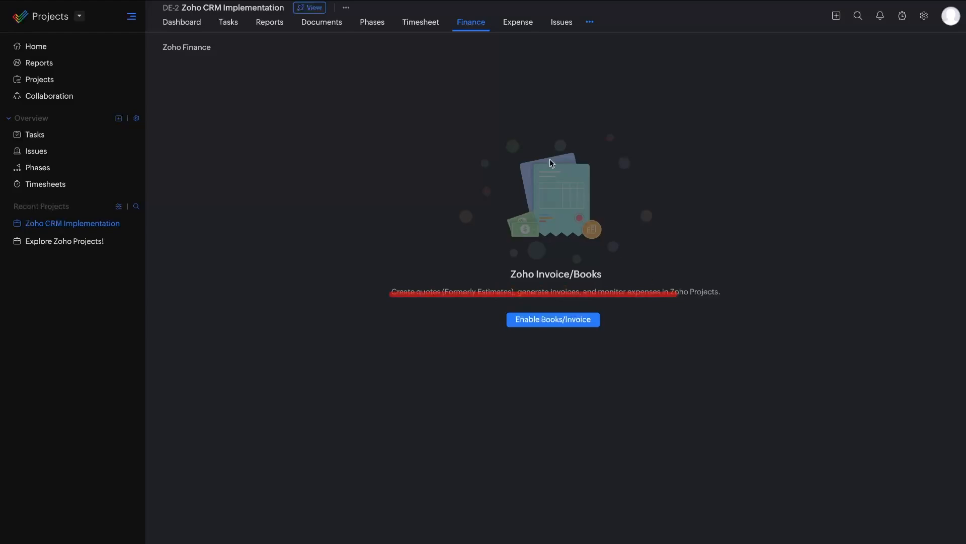
Recheck the billable Google Doc entry in the project's timesheet, and return to the option for enabling Books/Invoice.
left_click(419, 22)
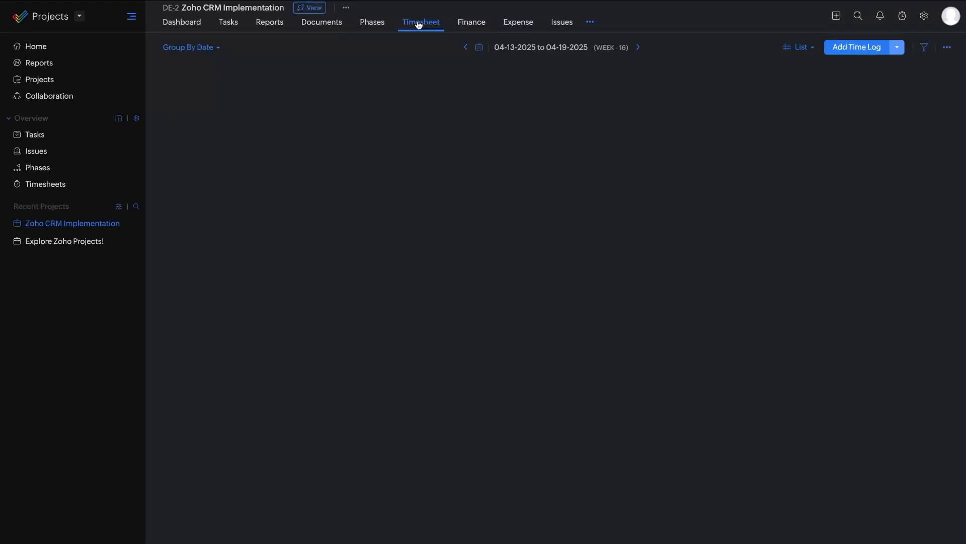
left_click_drag(226, 145, 393, 145)
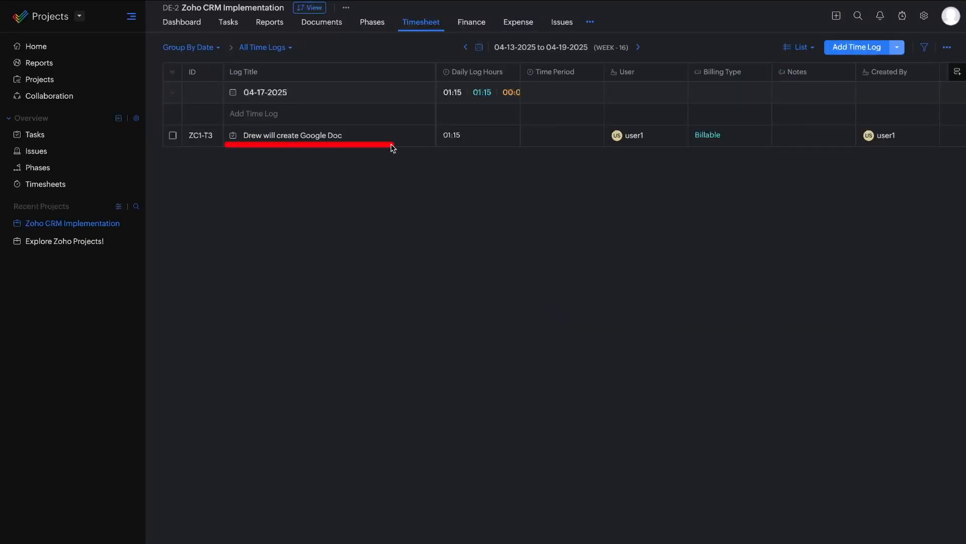
left_click_drag(182, 14, 276, 14)
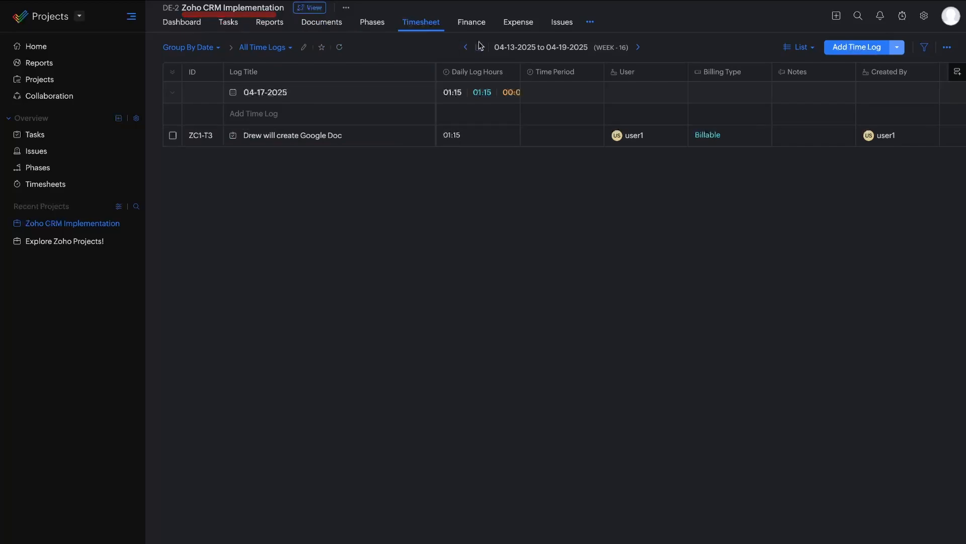
left_click(473, 23)
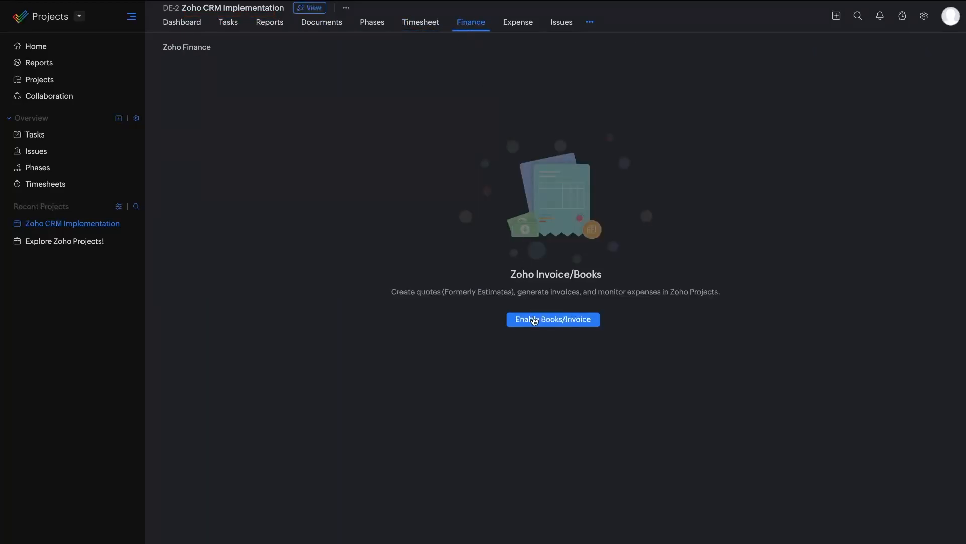
Open the project's expense area and examine the option for activating Zoho Expense.
left_click(514, 23)
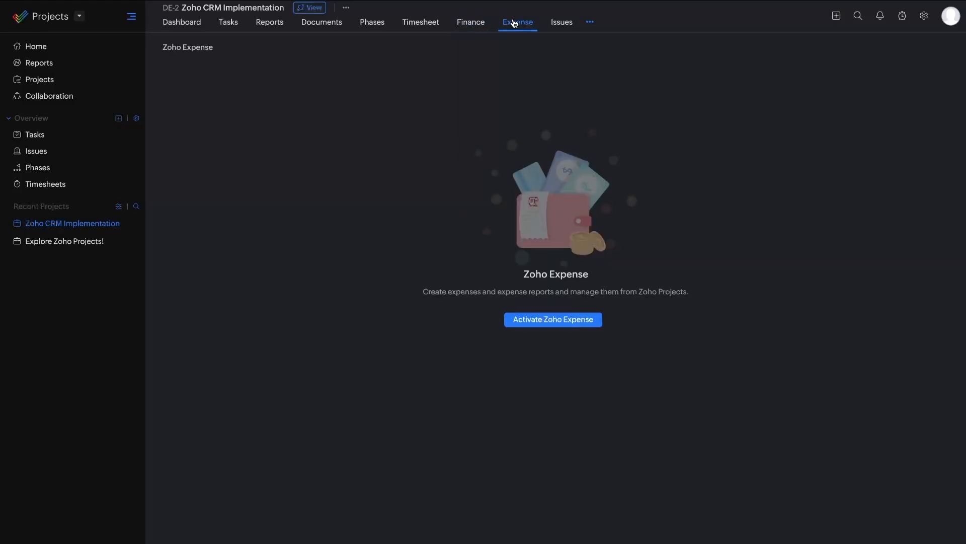
left_click_drag(488, 340, 655, 339)
left_click_drag(496, 328, 625, 330)
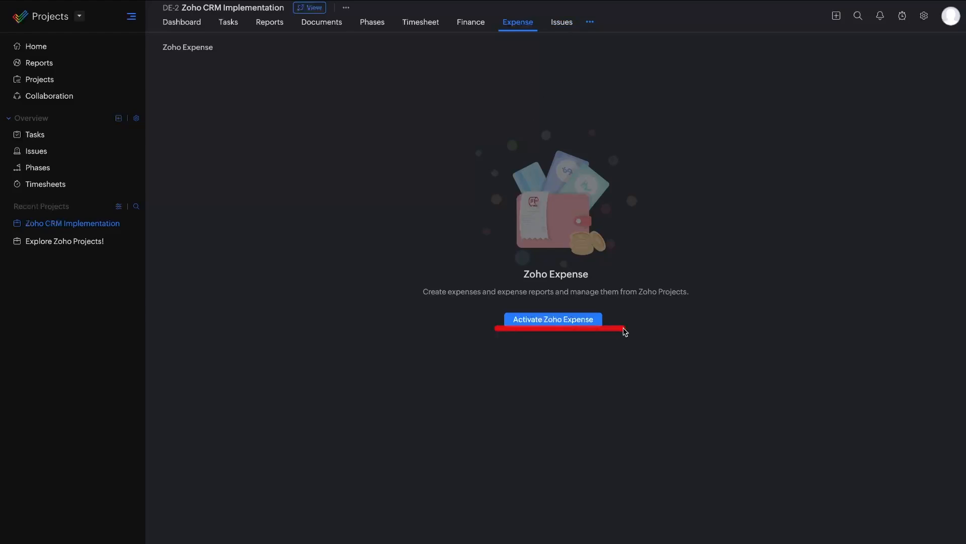
left_click_drag(478, 338, 615, 339)
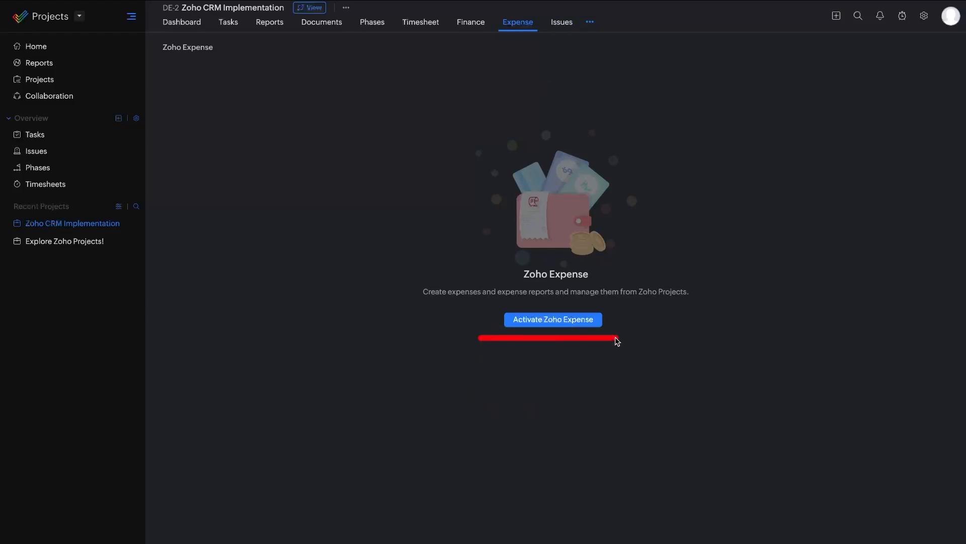
Open the project's issues and review the empty list of open issues.
left_click(561, 22)
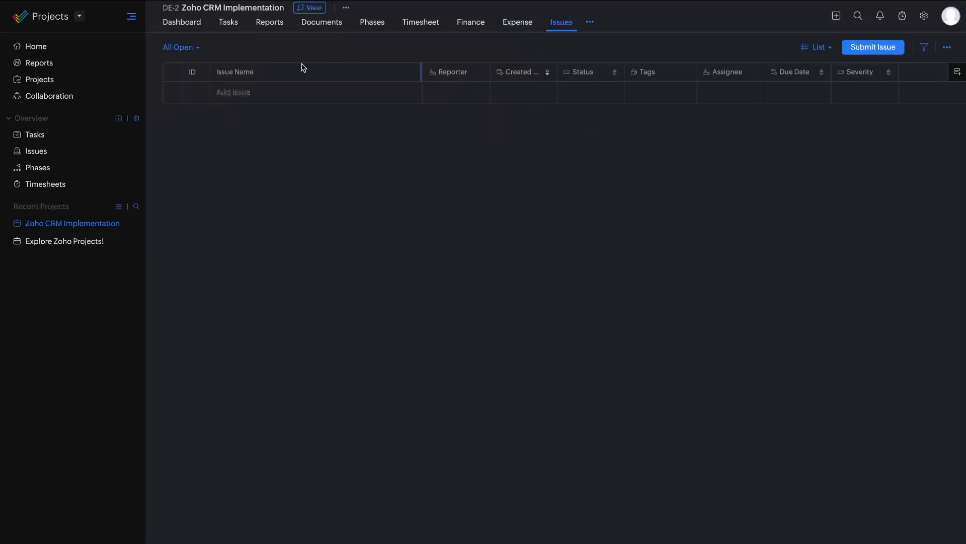
left_click_drag(154, 50, 299, 51)
mouse_move(535, 35)
left_mouse_down()
mouse_move(587, 35)
mouse_move(558, 35)
left_mouse_up()
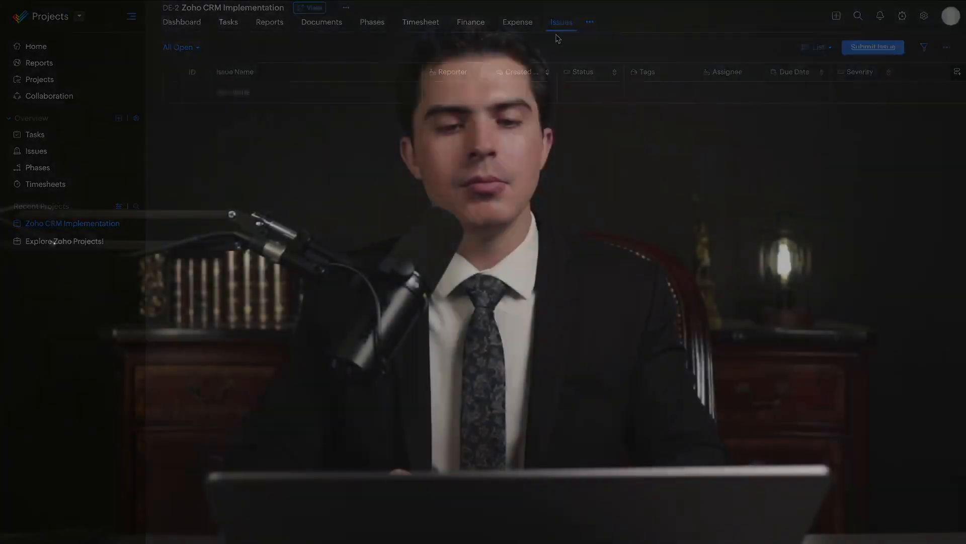
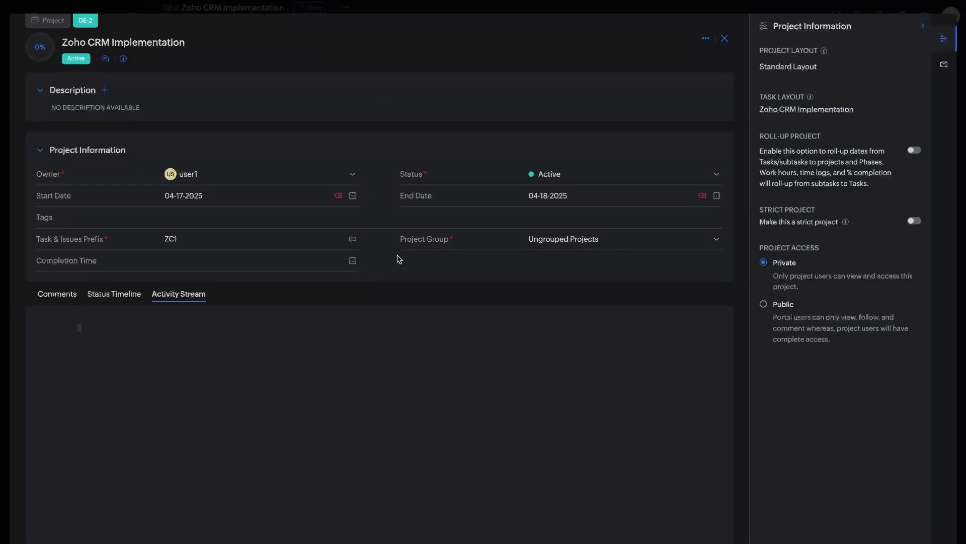
Review the Zoho CRM Implementation project's description and project information, and close its details.
scroll(397, 257, "up", 3)
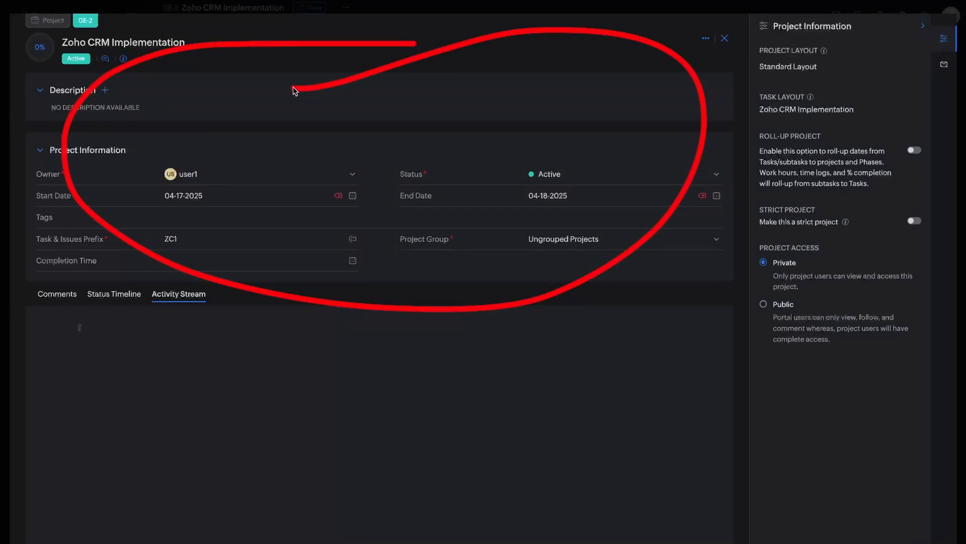
key("Escape")
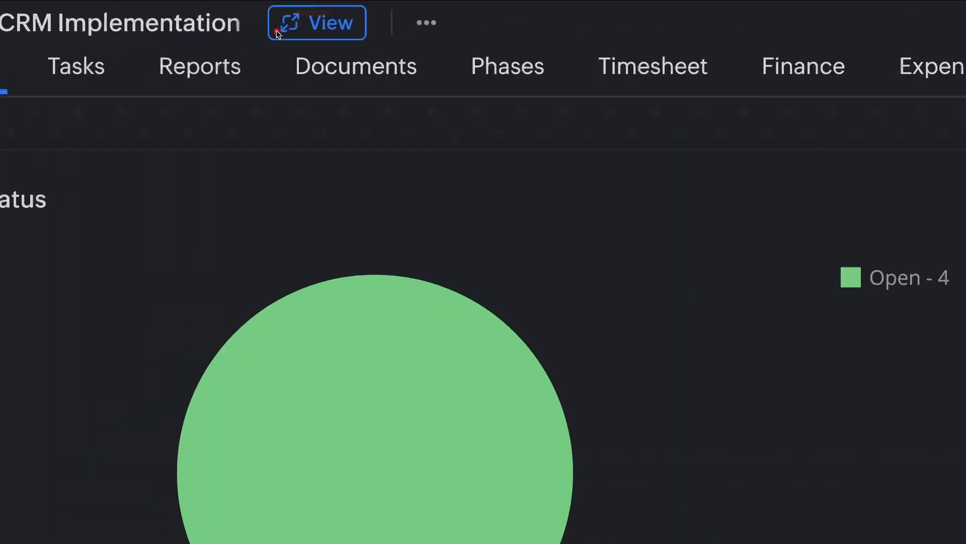
Examine the project's layout, roll-up, strict project and access settings, and close the project details.
left_click(334, 28)
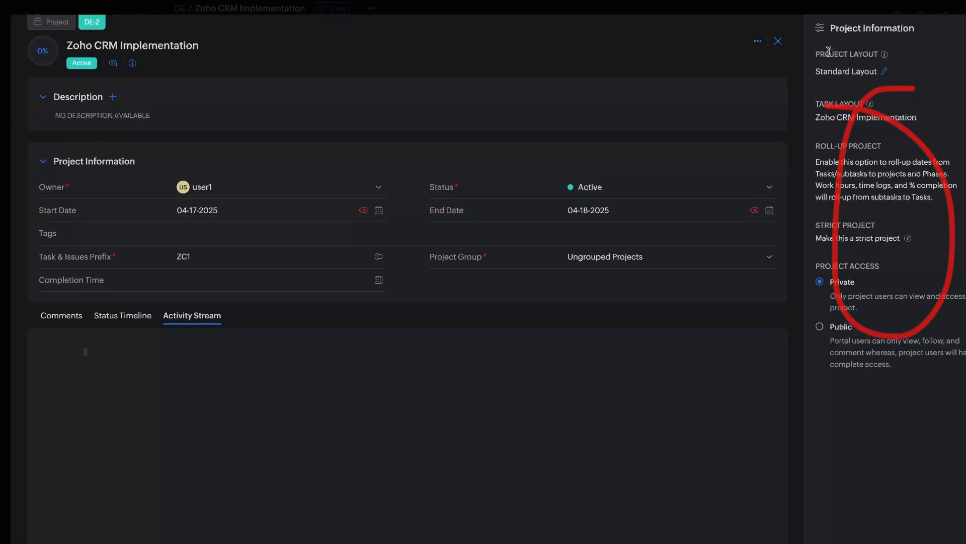
key("Escape")
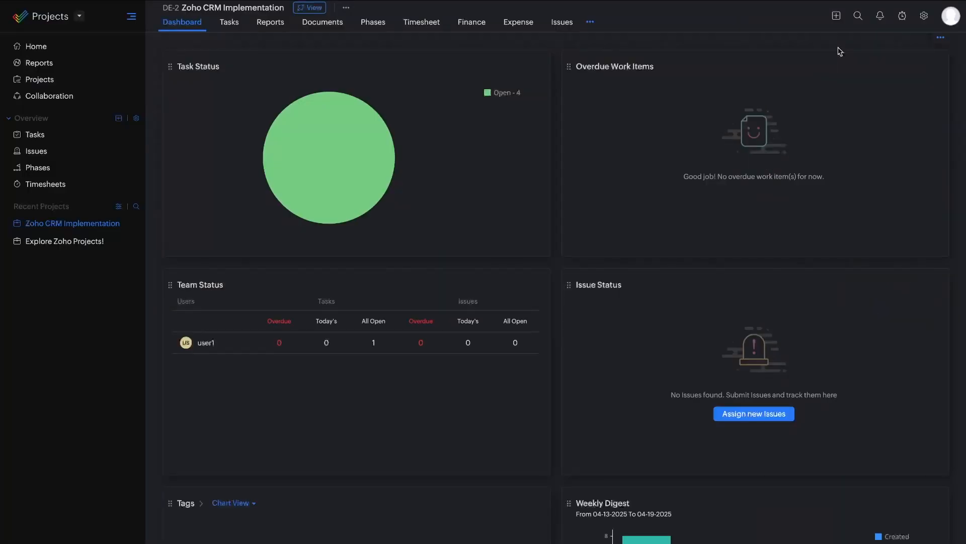
Open and close the search, and check the list of all notifications.
left_click(858, 16)
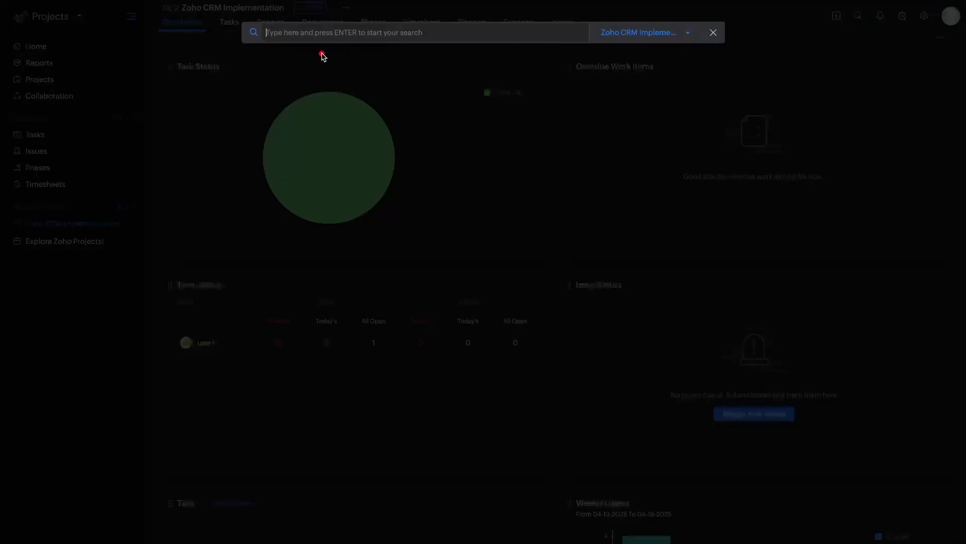
left_click(714, 32)
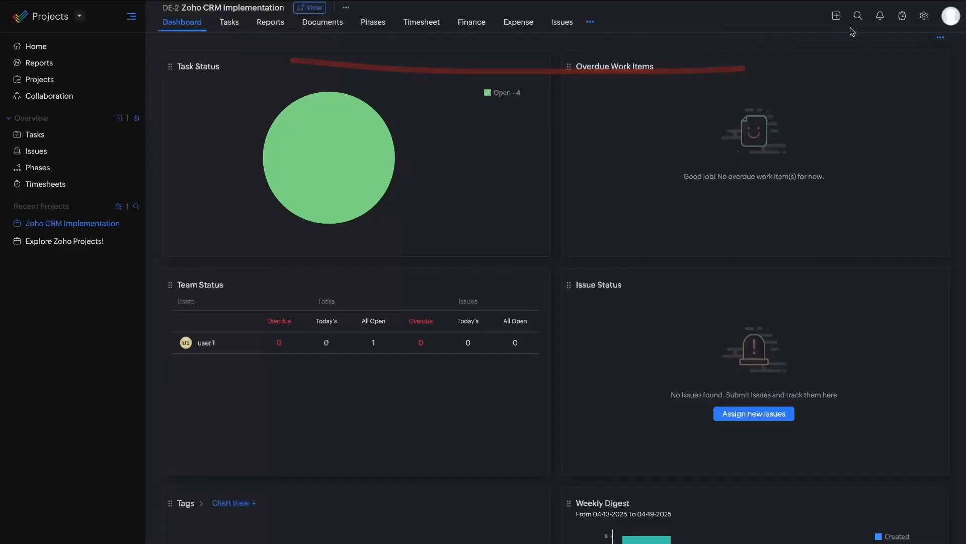
left_click(880, 16)
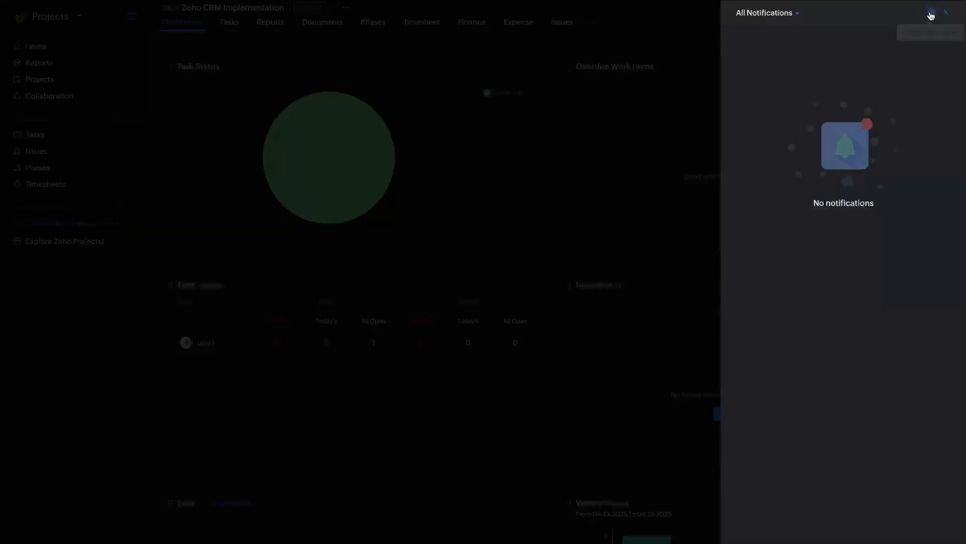
left_click(932, 16)
Turn on the floating timer from the running timers and reposition it over the dashboard's Overdue Work Items card.
left_click(901, 22)
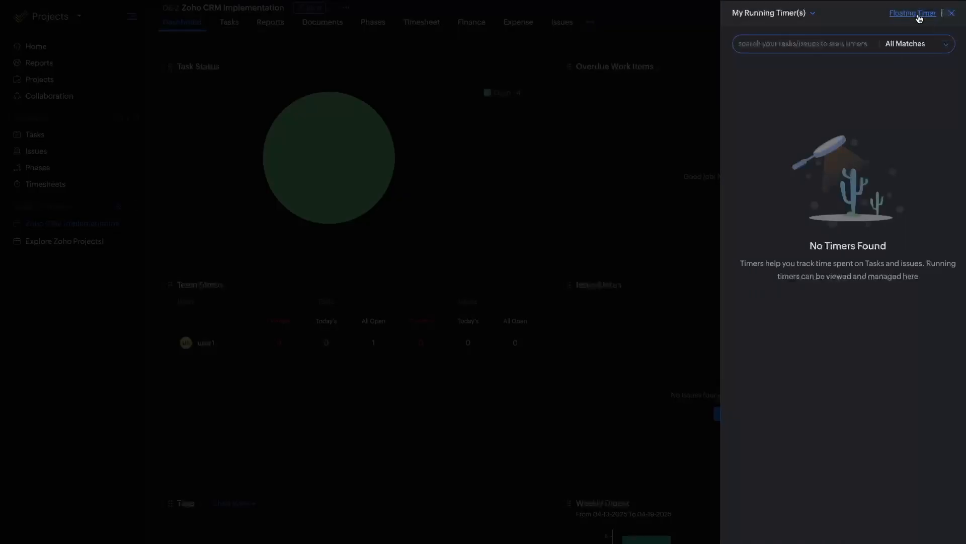
left_click(915, 13)
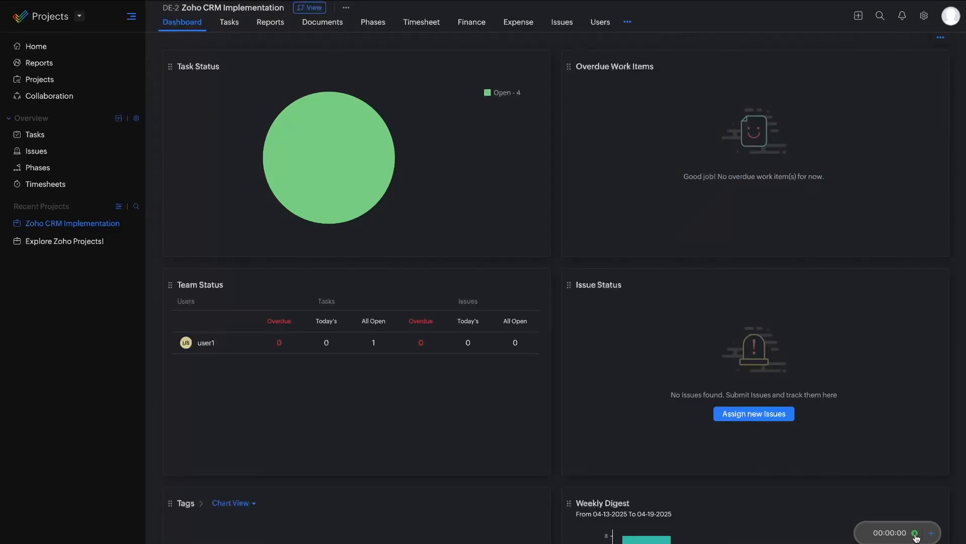
mouse_move(928, 513)
left_mouse_down()
mouse_move(946, 526)
mouse_move(907, 505)
mouse_move(914, 479)
mouse_move(847, 335)
left_mouse_up()
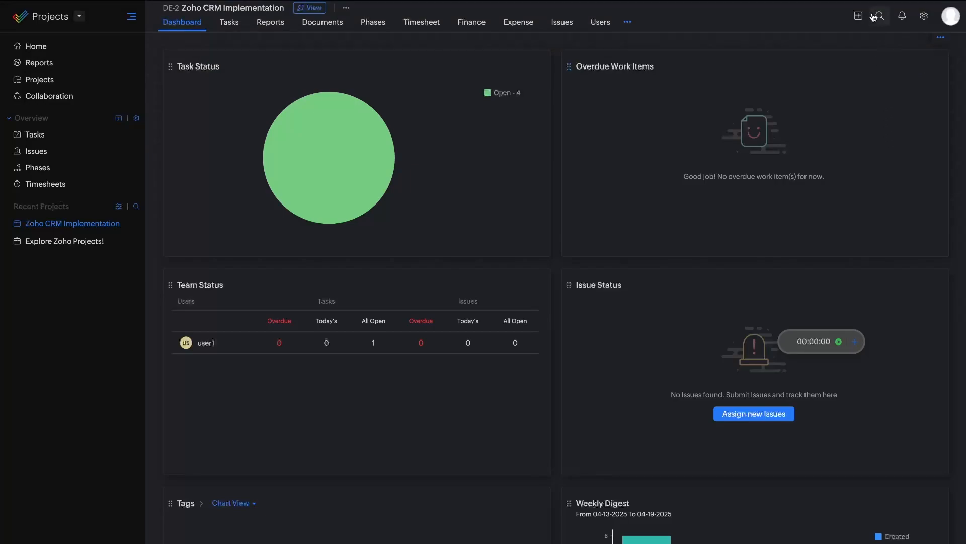
left_click(856, 346)
left_click(857, 345)
left_click_drag(797, 344, 851, 196)
Open the portal's settings and the user profile, and return to the project dashboard.
left_click(923, 16)
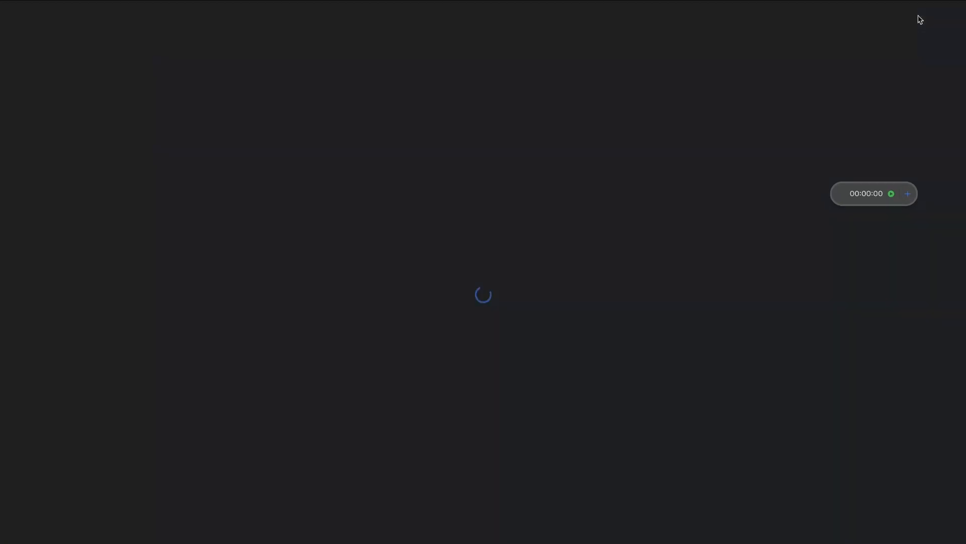
left_click(951, 14)
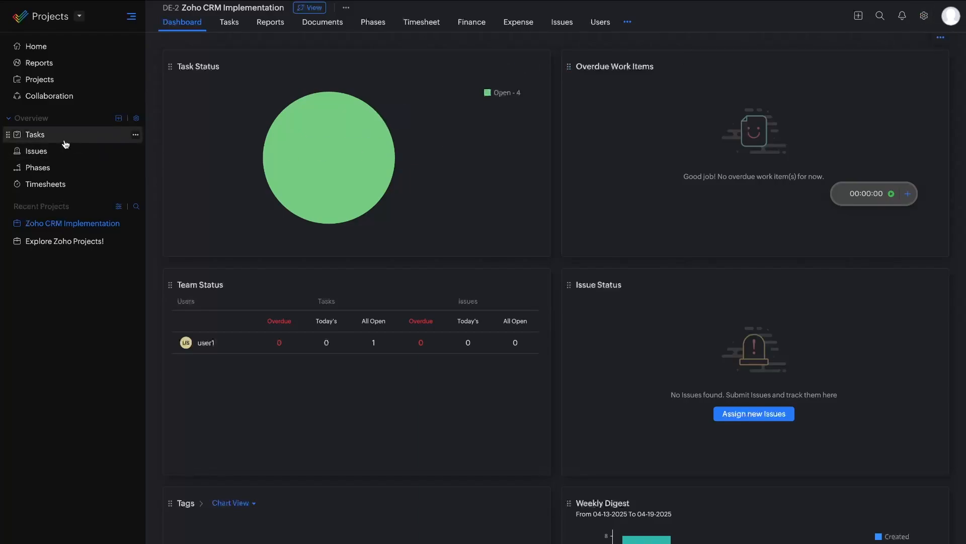
Open the overview of tasks across all projects and examine the Zoho CRM Implementation tasks and the sample project's tasks.
left_click_drag(6, 142, 72, 142)
mouse_move(11, 160)
left_mouse_down()
mouse_move(62, 159)
mouse_move(60, 177)
mouse_move(75, 193)
left_mouse_up()
mouse_move(318, 147)
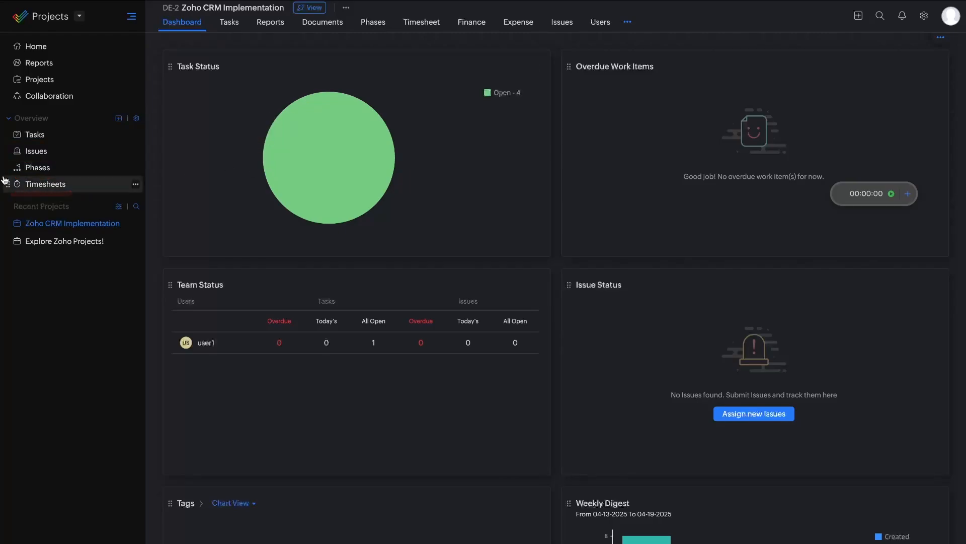
left_click_drag(5, 143, 52, 142)
left_click(54, 139)
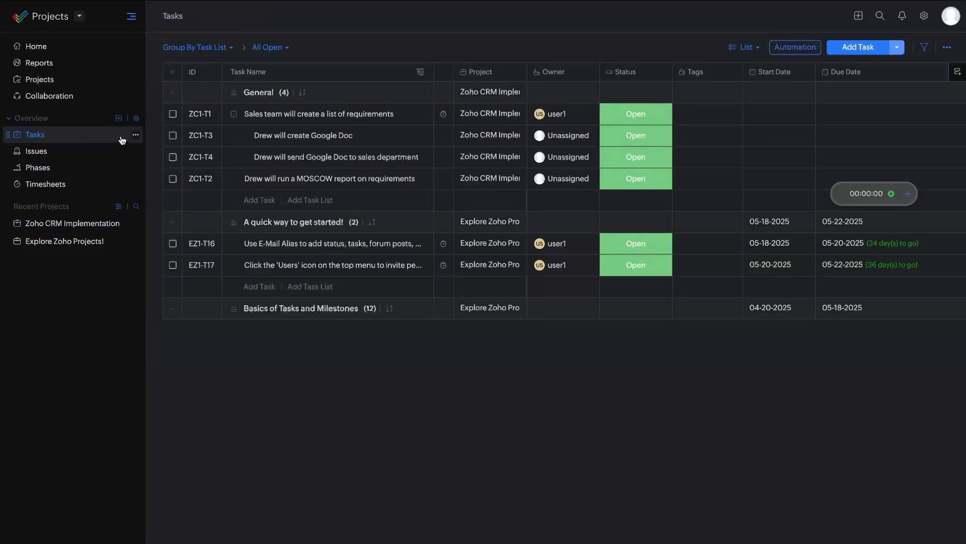
left_click_drag(225, 121, 355, 121)
left_click_drag(257, 158, 350, 166)
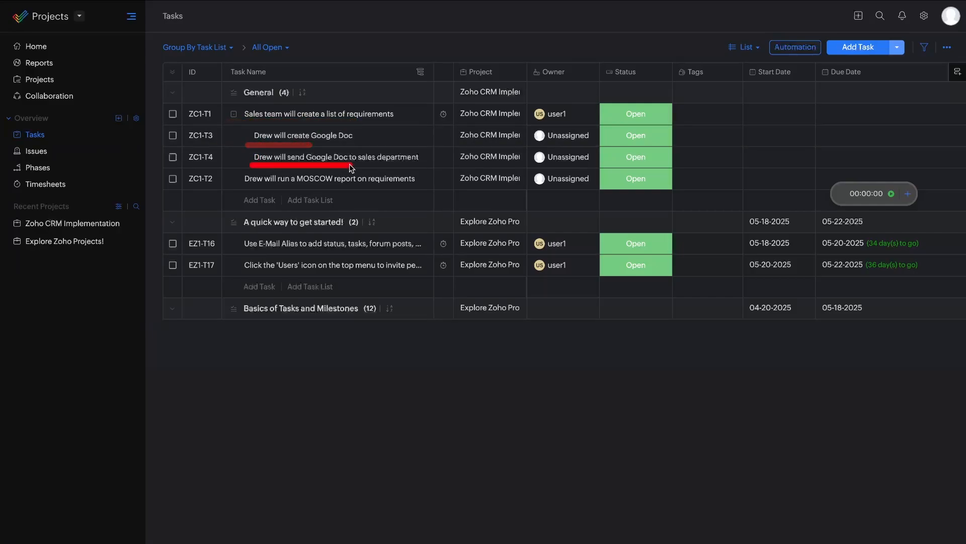
left_click_drag(256, 182, 353, 187)
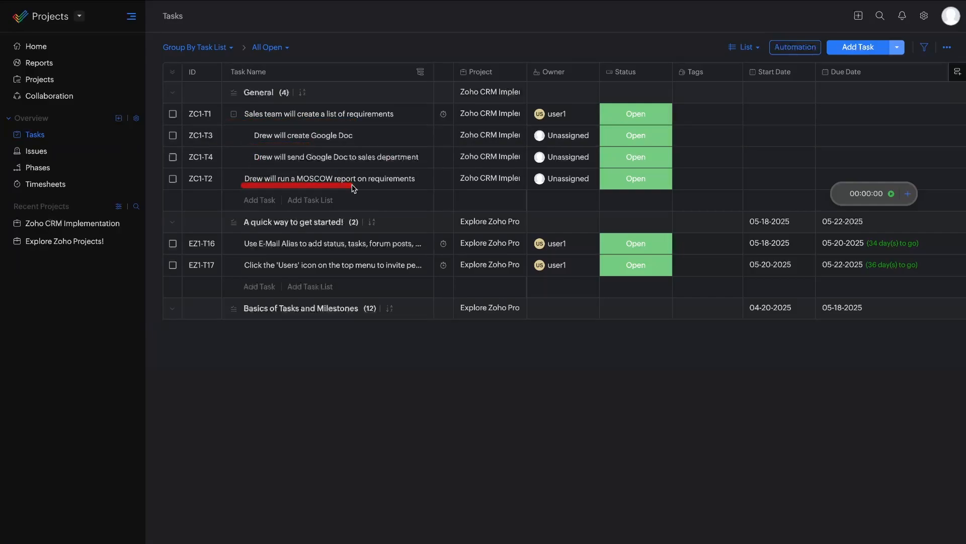
left_click_drag(241, 252, 295, 272)
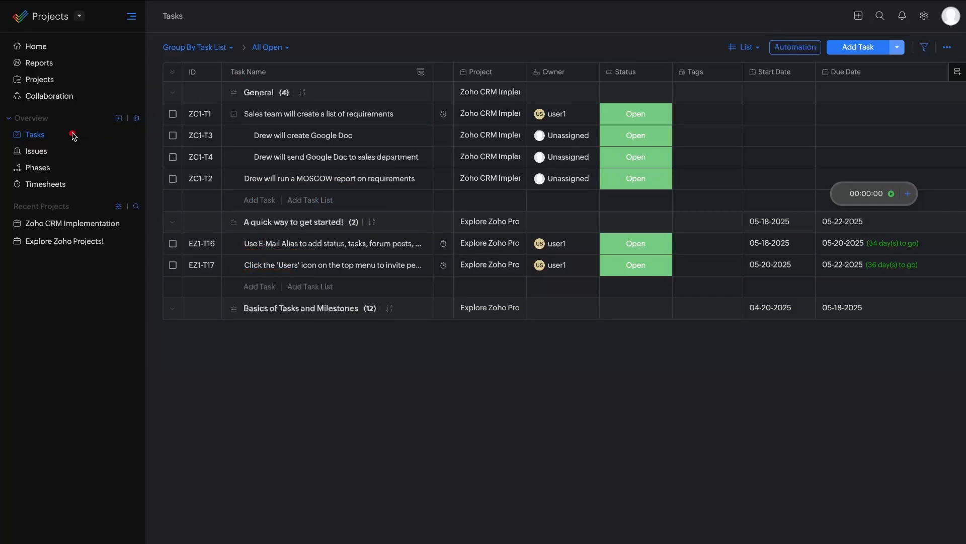
Group the task overview by projects, then set its grouping to None and review the ungrouped tasks.
left_click(220, 50)
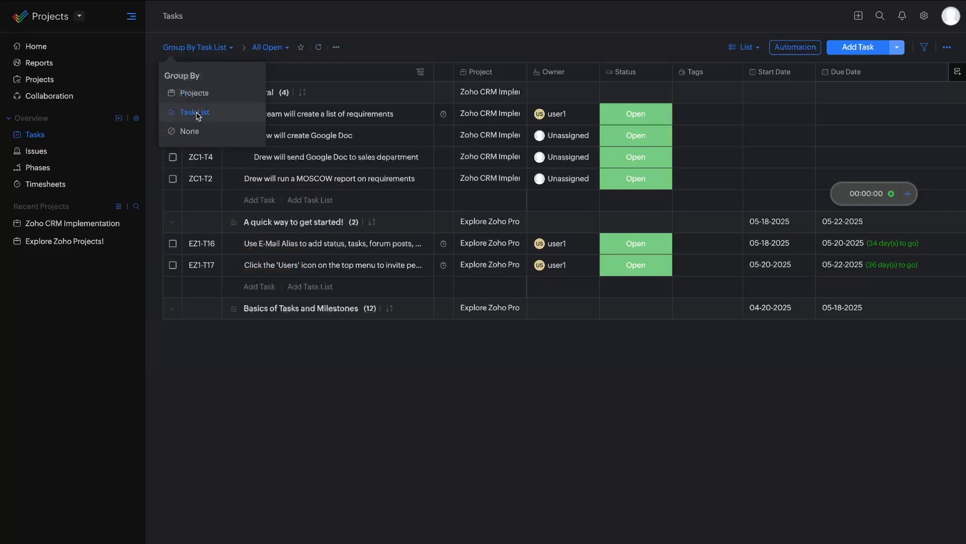
left_click(200, 93)
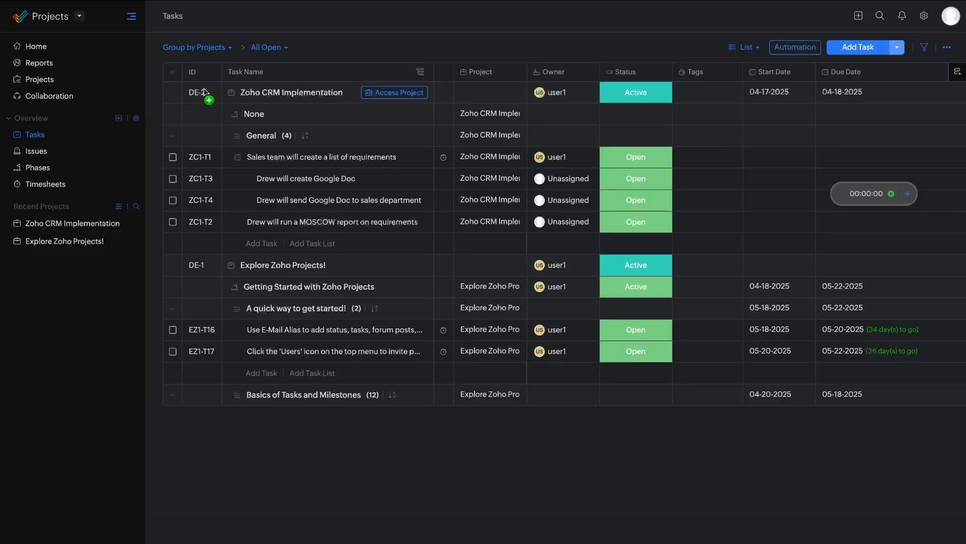
left_click(222, 50)
left_click(193, 130)
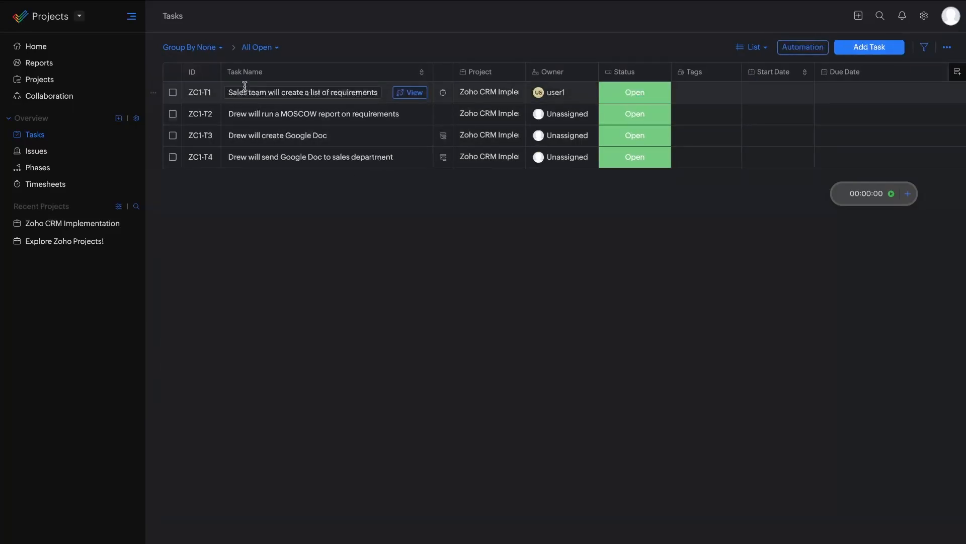
mouse_move(388, 69)
left_mouse_down()
mouse_move(139, 180)
mouse_move(319, 189)
left_mouse_up()
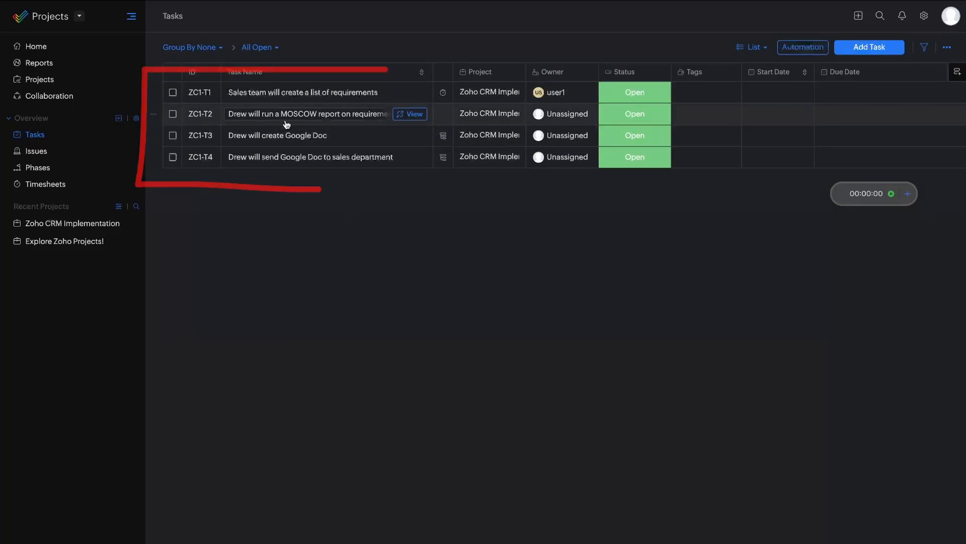
Filter the task overview with the My Open view, then with the My Closed view.
left_click(254, 48)
left_click(247, 50)
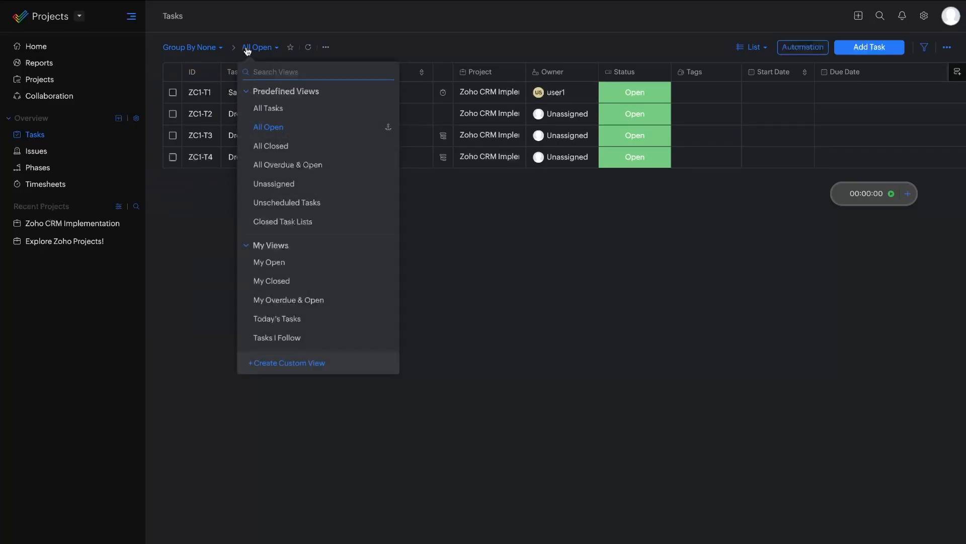
left_click(272, 263)
left_click(272, 47)
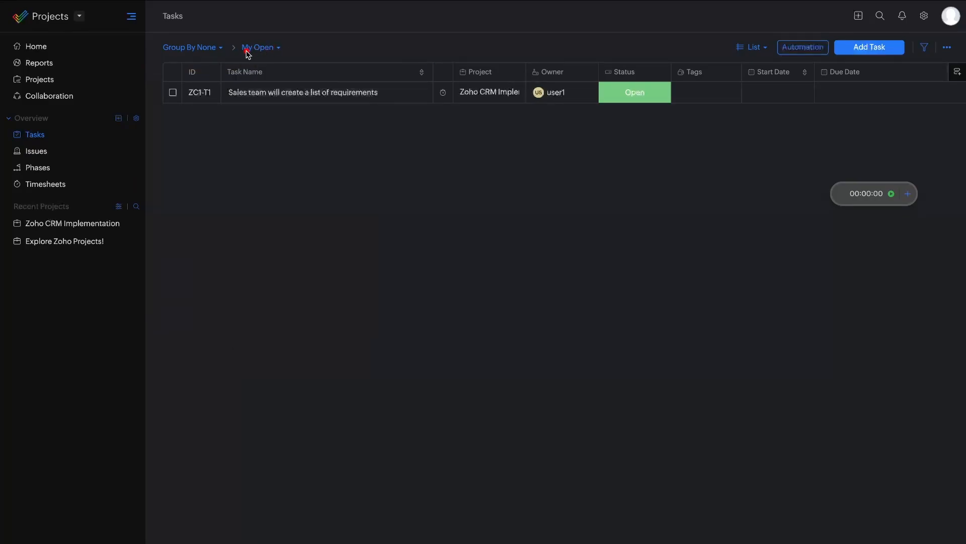
left_click(280, 50)
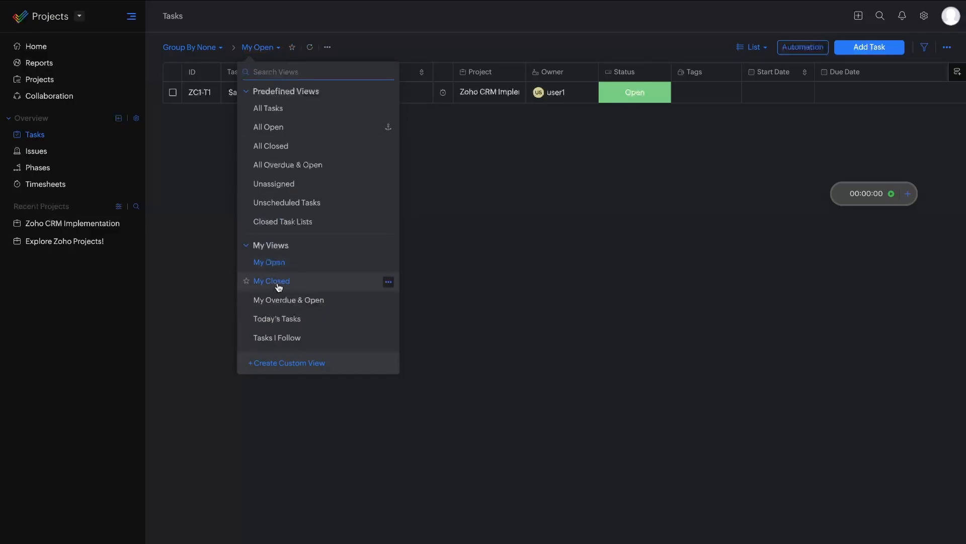
left_click(278, 285)
Compare the My Overdue & Open and All Tasks views, and leave the task overview on My Overdue & Open.
left_click(272, 50)
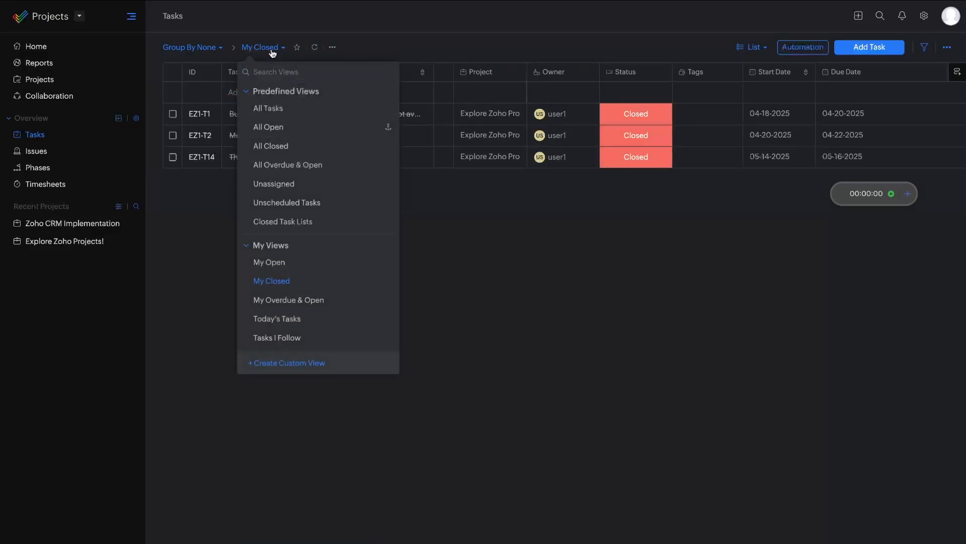
left_click(289, 301)
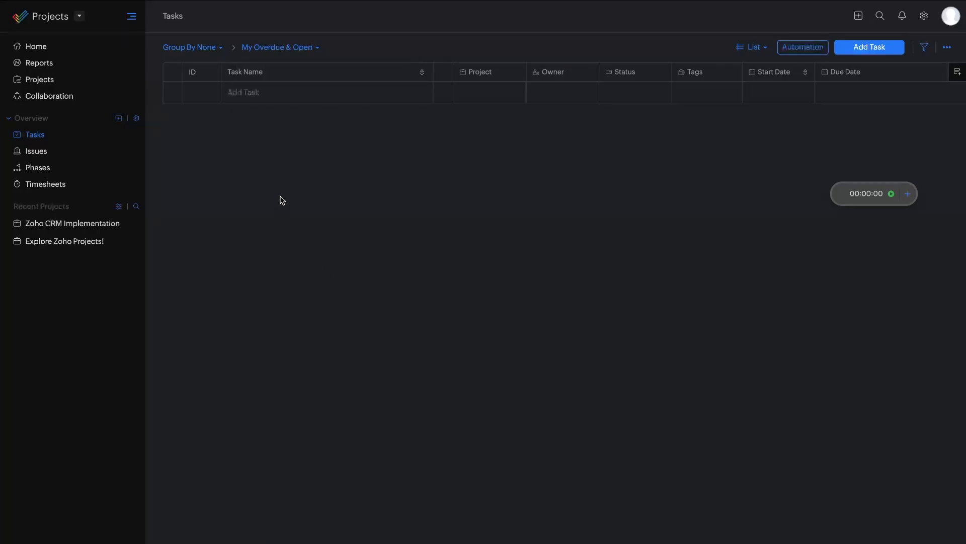
left_click(280, 47)
left_click(276, 107)
left_click(272, 48)
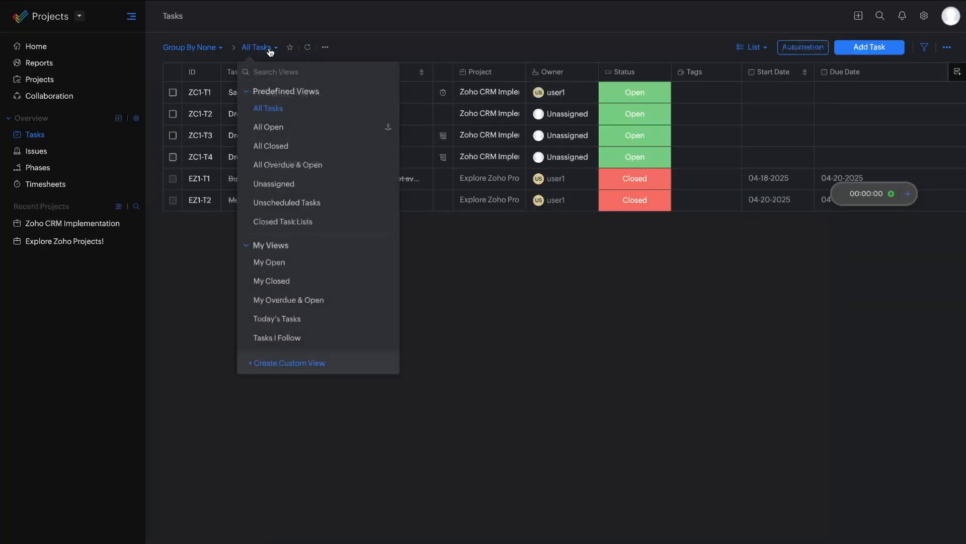
left_click(299, 300)
mouse_move(380, 85)
left_mouse_down()
mouse_move(170, 134)
mouse_move(326, 205)
mouse_move(325, 53)
left_mouse_up()
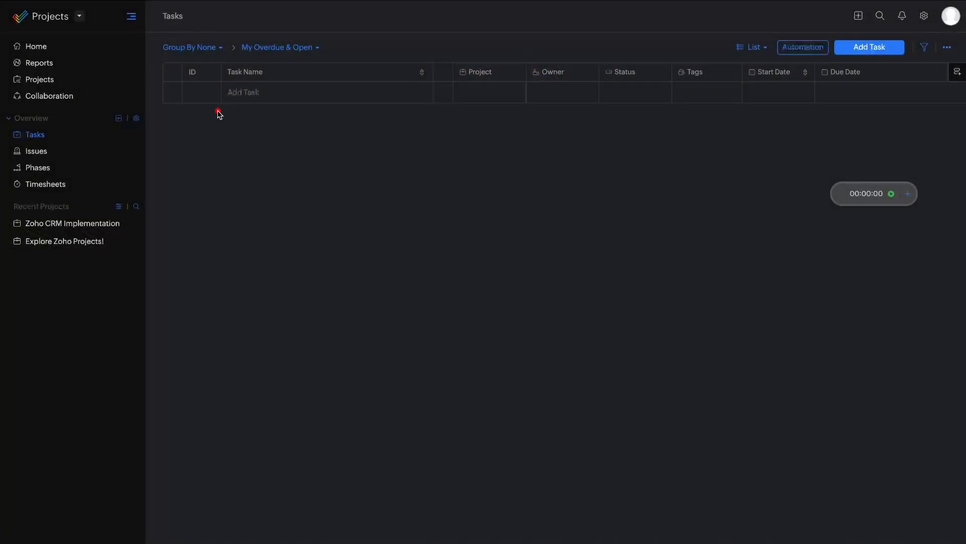
Open the overview of issues across all projects and examine the open issues list.
left_click(35, 154)
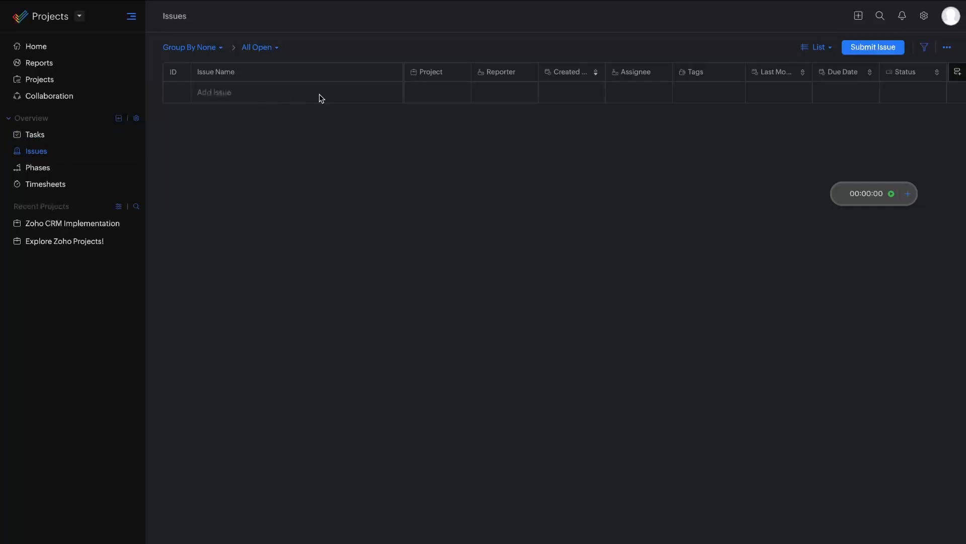
left_click_drag(164, 111, 402, 111)
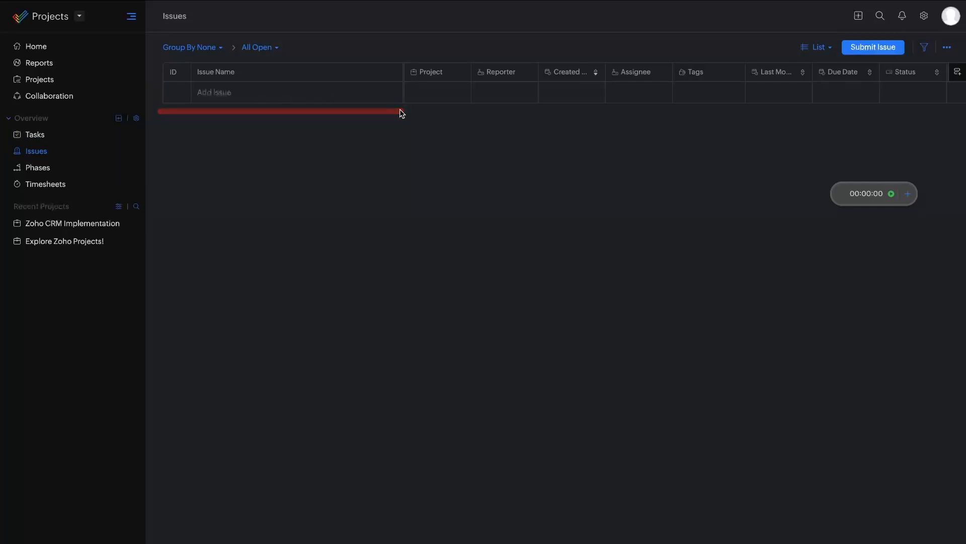
left_click_drag(165, 105, 381, 105)
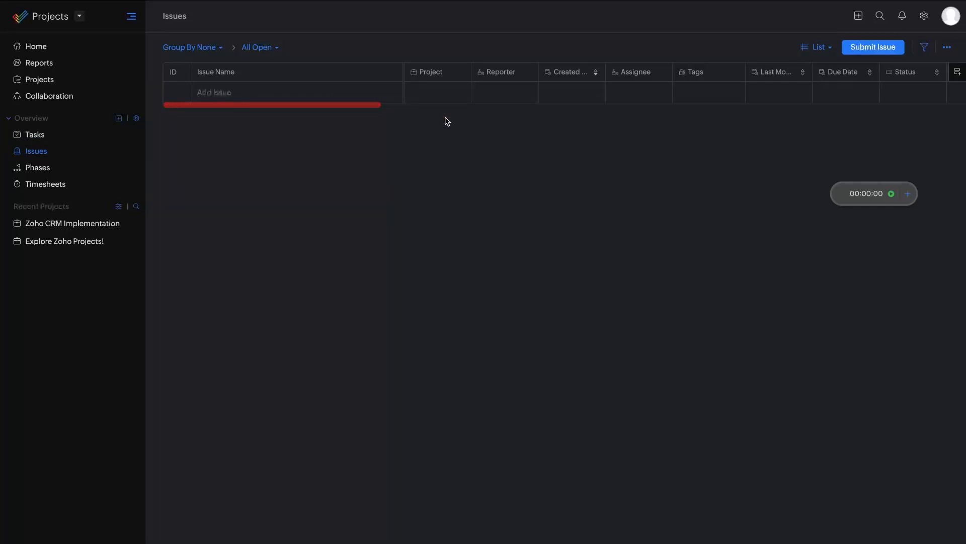
left_click(237, 91)
left_click_drag(168, 103, 337, 105)
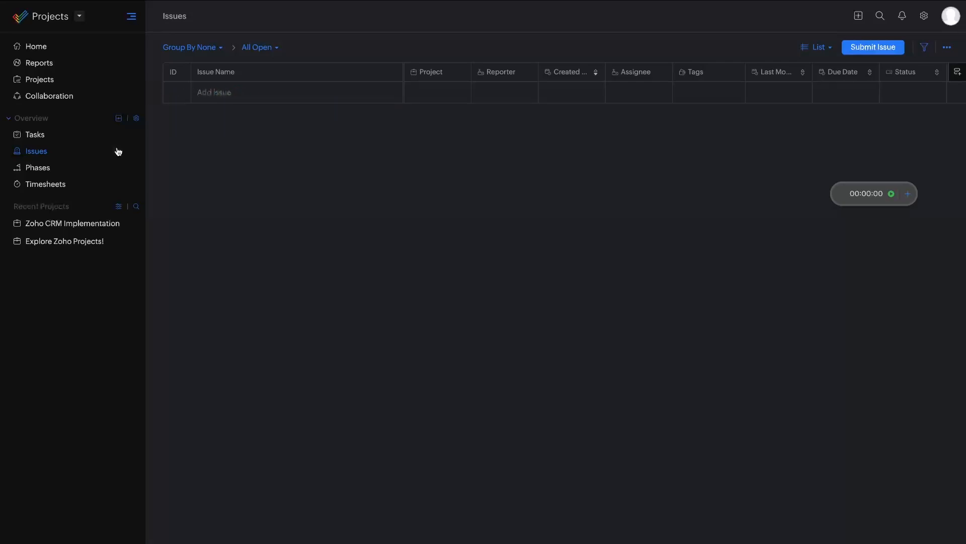
left_click_drag(21, 137, 66, 137)
From the cross-project phase overview, add a phase named Discovery to the Zoho CRM Implementation project.
left_click(35, 168)
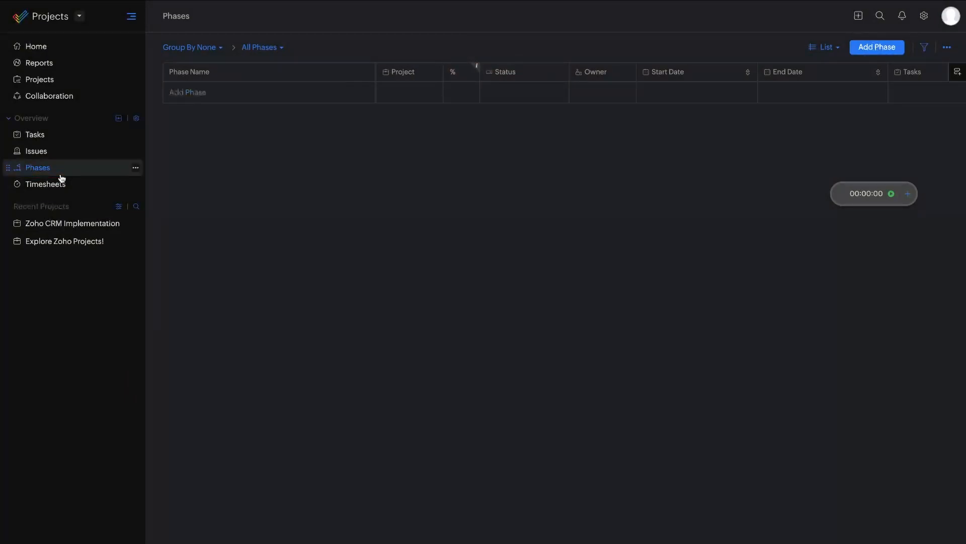
left_click(876, 49)
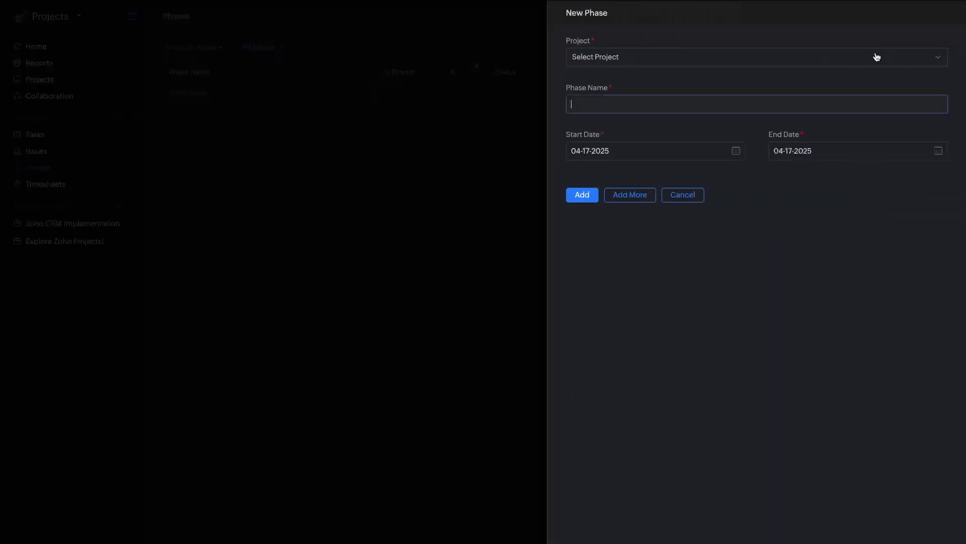
left_click(620, 59)
left_click(619, 95)
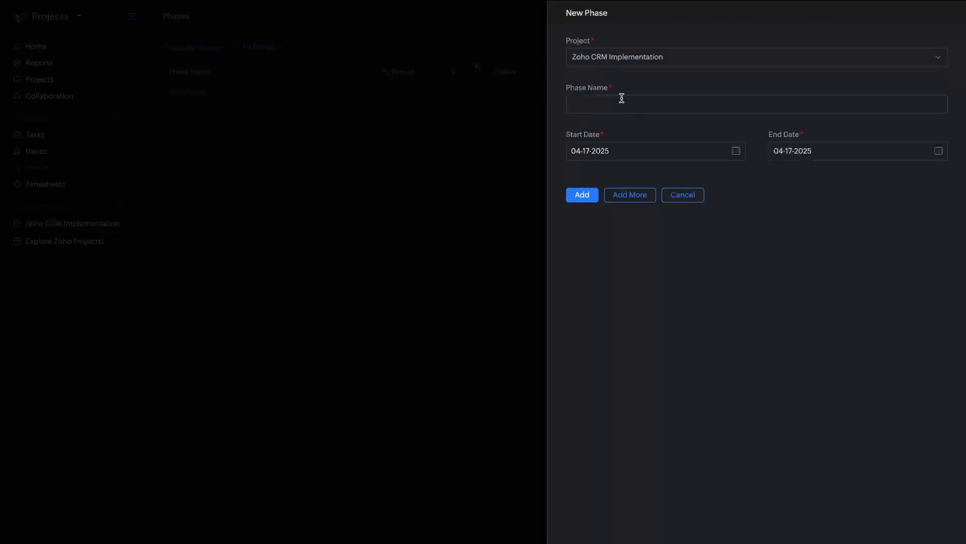
left_click(621, 101)
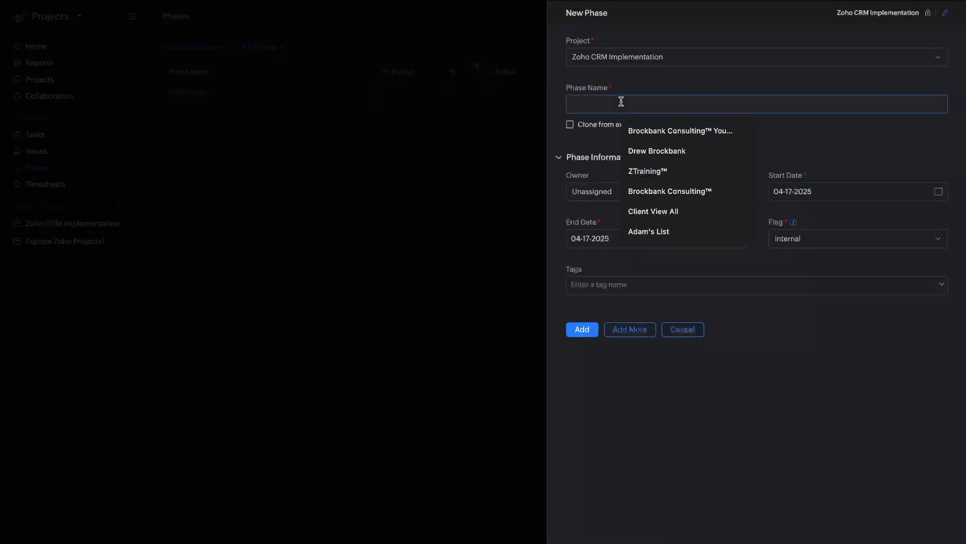
type("Desi")
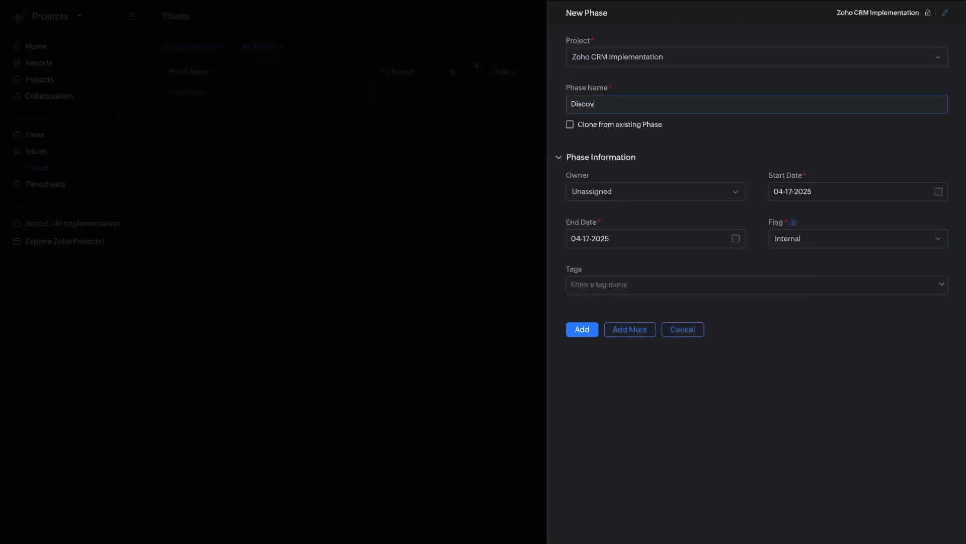
left_click(694, 143)
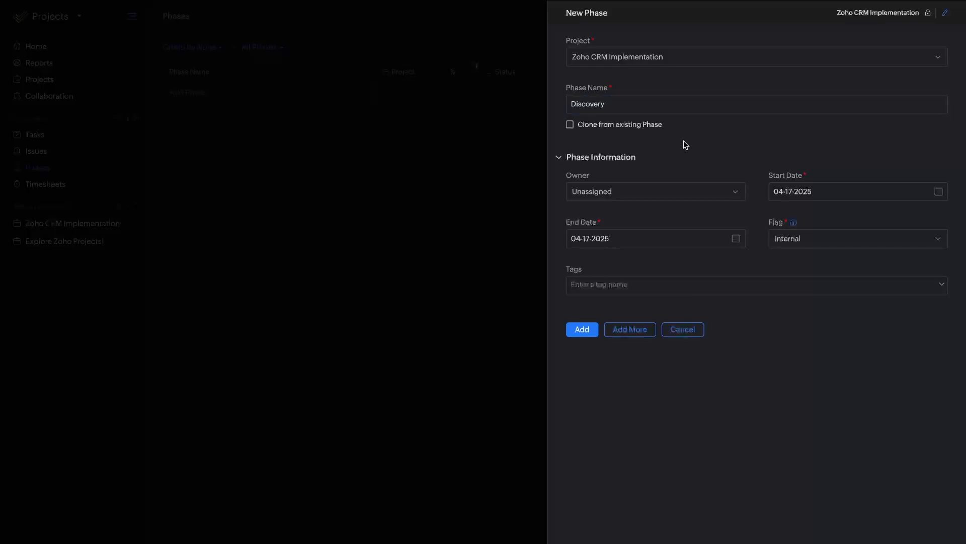
left_click(594, 328)
Add a phase named Design to the Zoho CRM Implementation project.
left_click(882, 47)
left_click(666, 63)
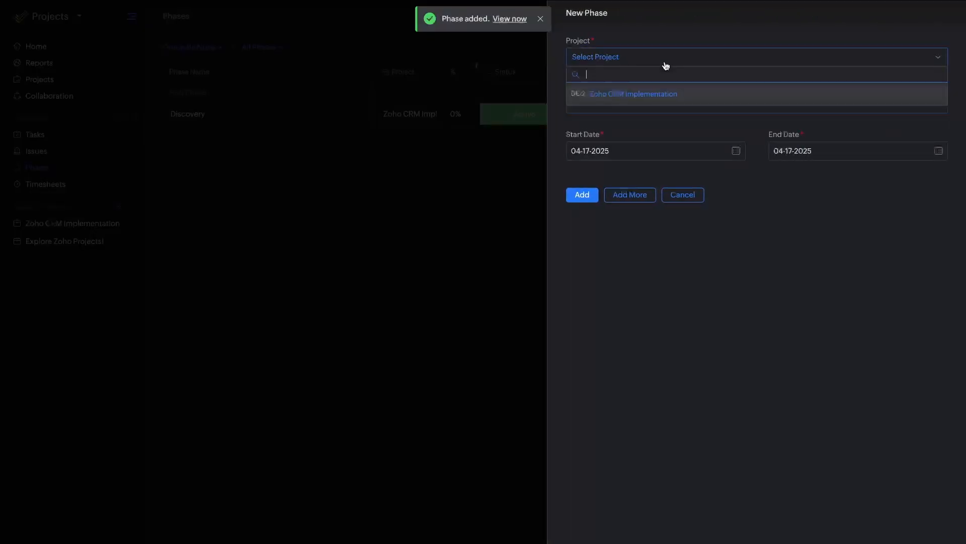
left_click(646, 101)
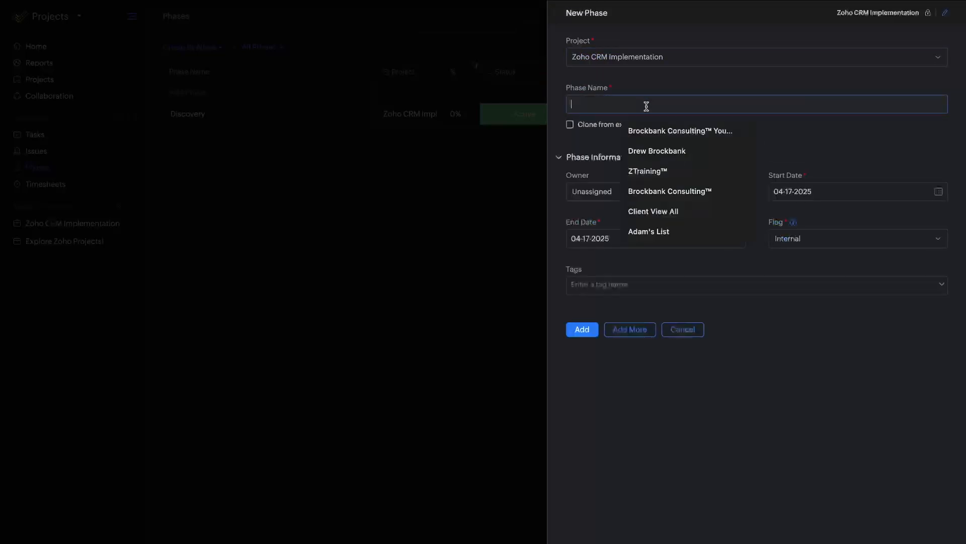
left_click(656, 91)
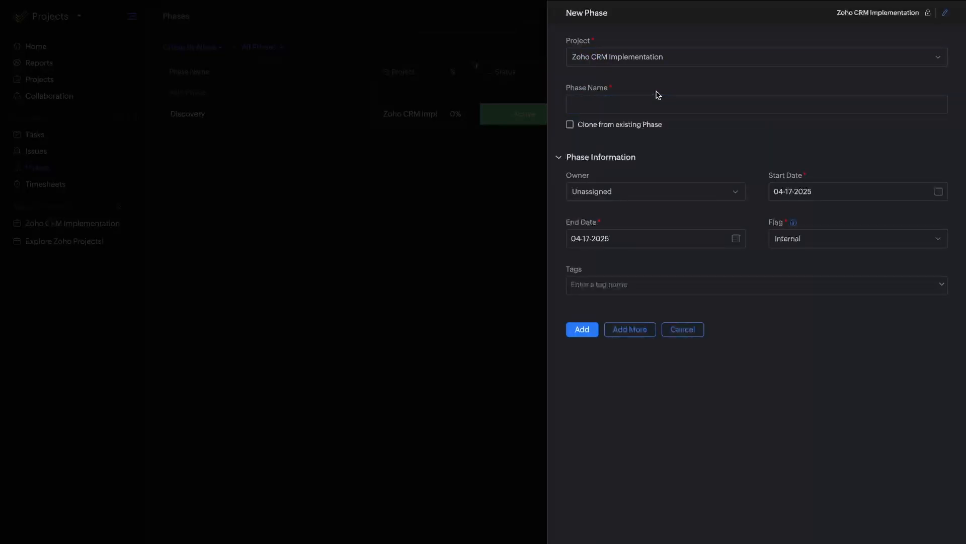
left_click(652, 98)
type("Design")
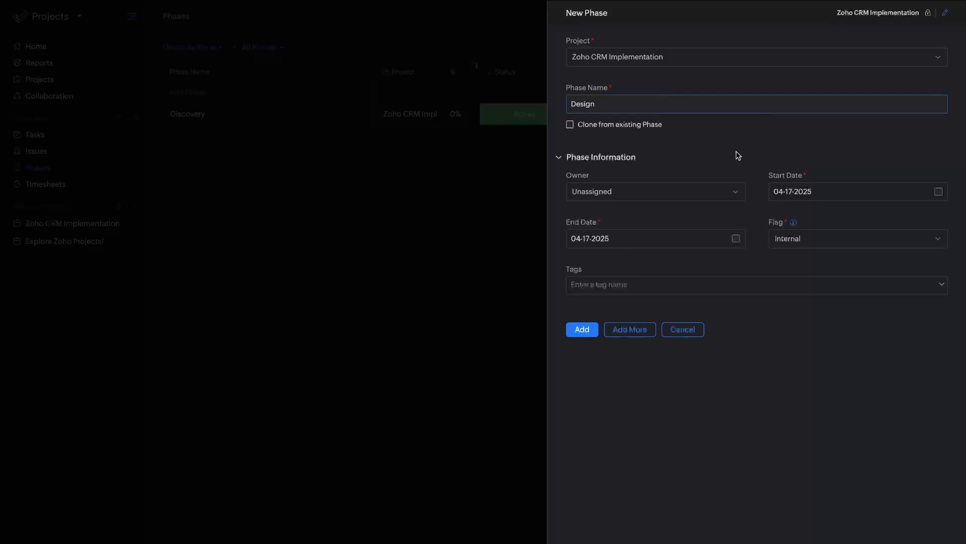
left_click(737, 155)
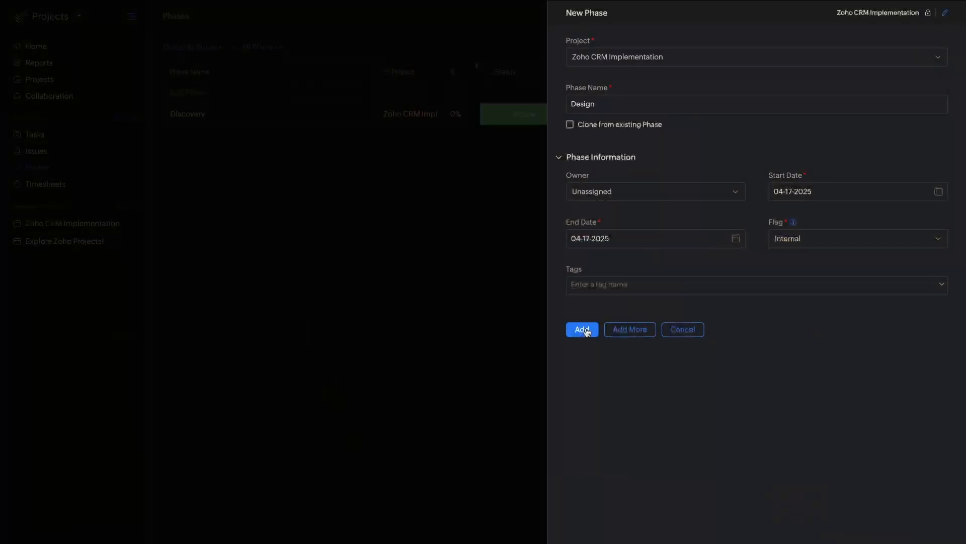
left_click(608, 108)
left_click(582, 329)
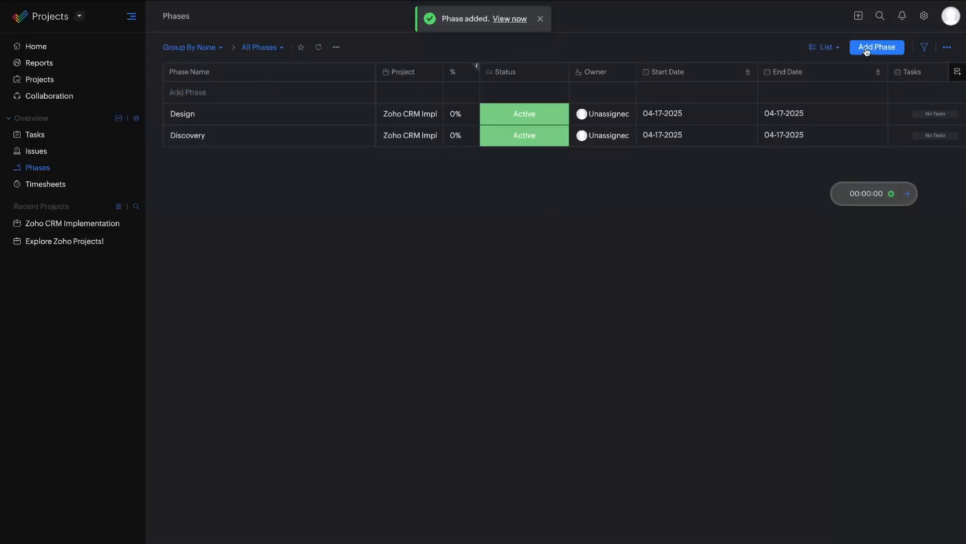
Add a phase named Development to the Zoho CRM Implementation project.
left_click(867, 49)
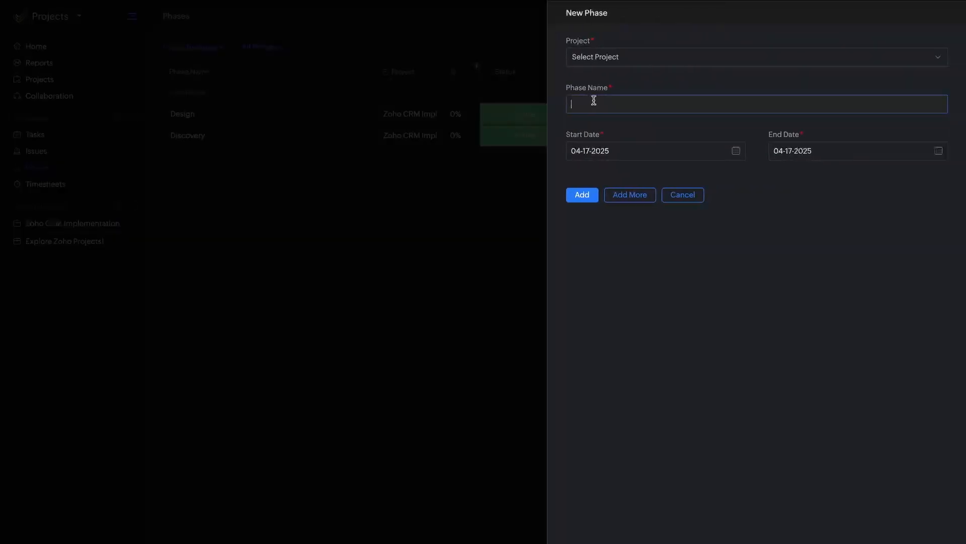
left_click(609, 99)
type("Devle")
left_click(583, 194)
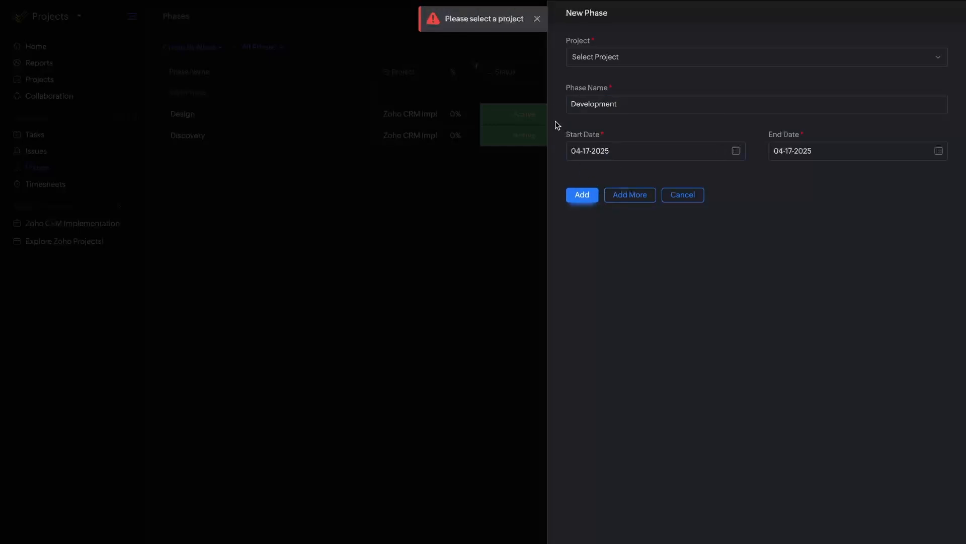
left_click(631, 54)
left_click(628, 96)
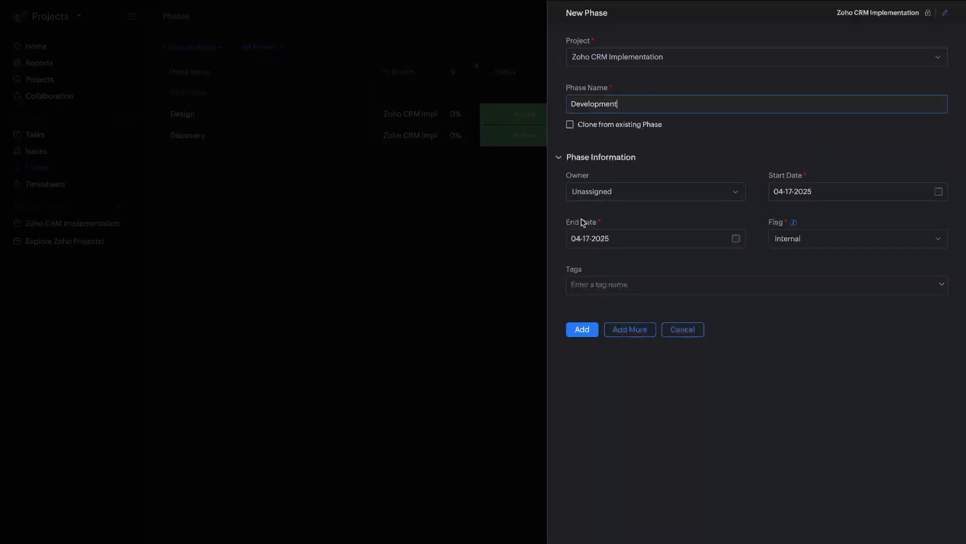
left_click(576, 333)
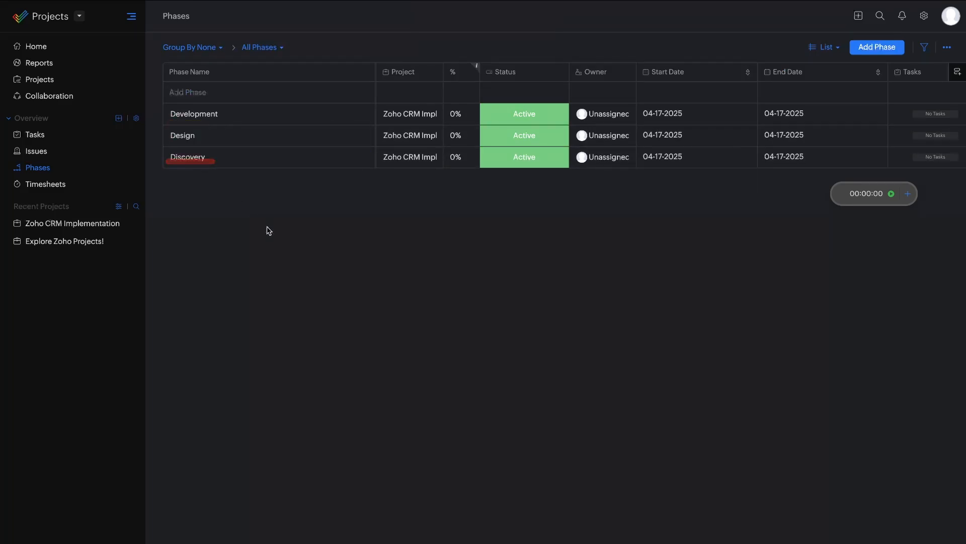
Open the task overview across all projects and examine the task about the sales team's list of requirements.
left_click(71, 134)
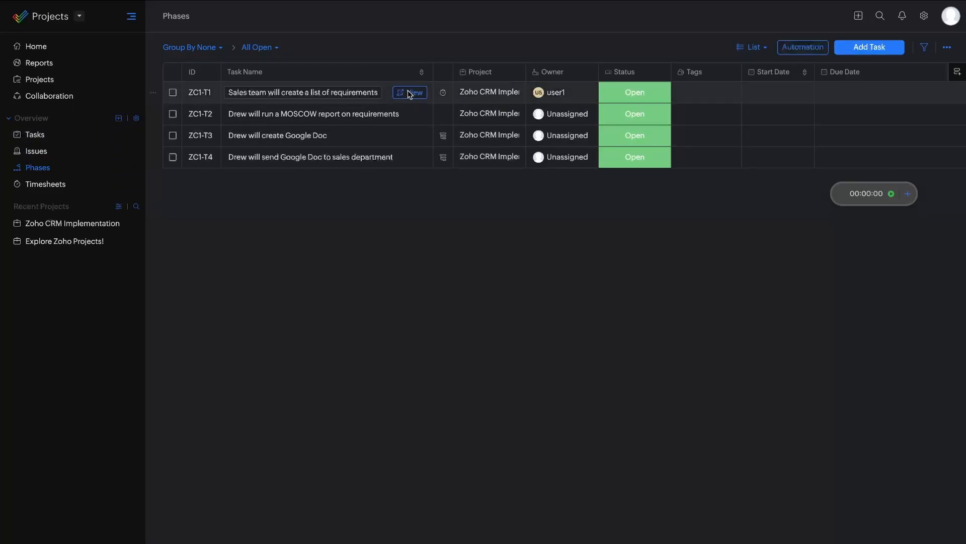
left_click_drag(226, 101, 356, 102)
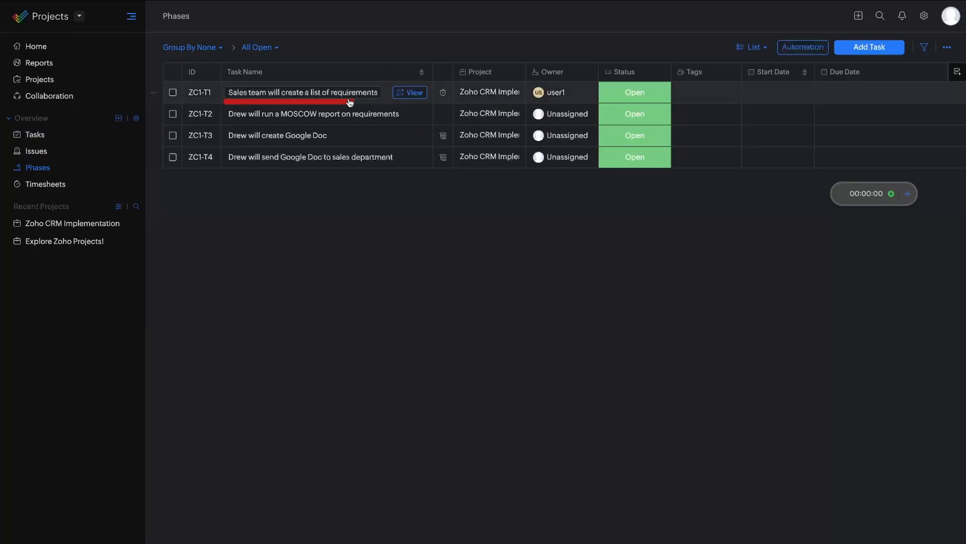
left_click_drag(229, 96, 375, 100)
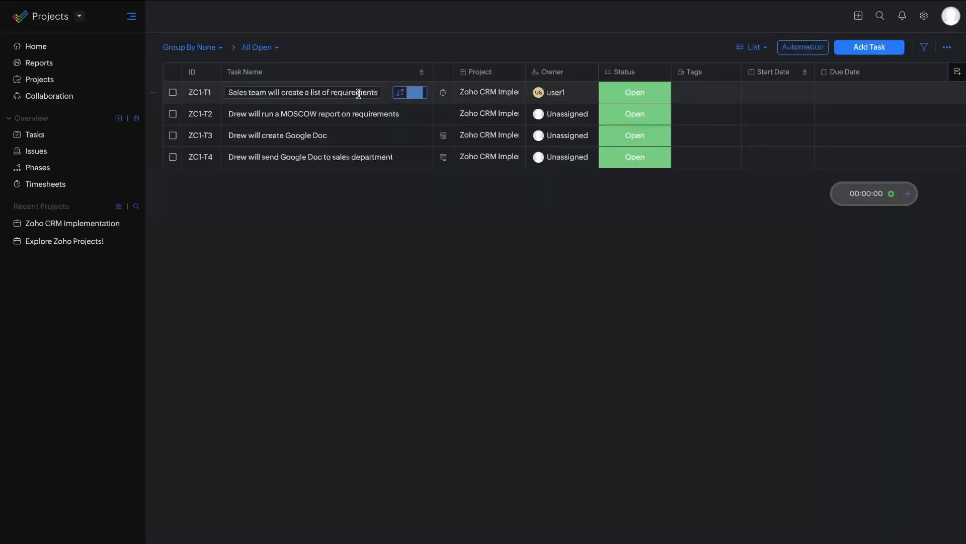
Open the Zoho CRM Implementation project and check which actions its task "Sales team will create a list of requirements" offers.
left_click(48, 80)
left_click(301, 100)
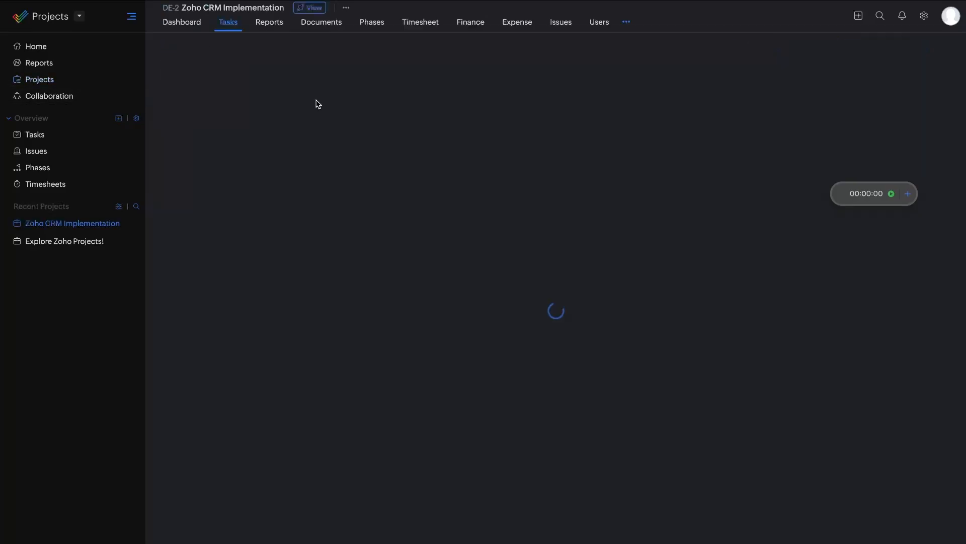
left_click(405, 115)
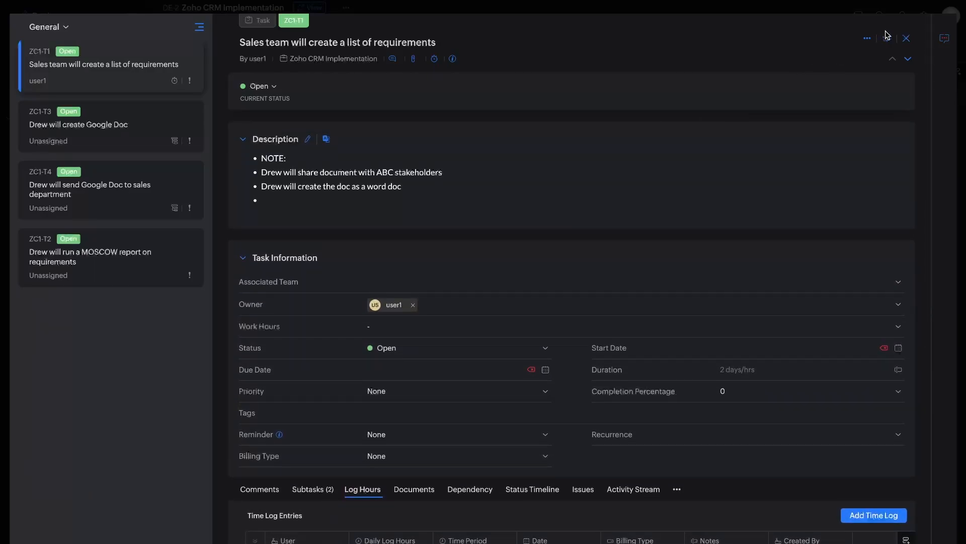
left_click(867, 38)
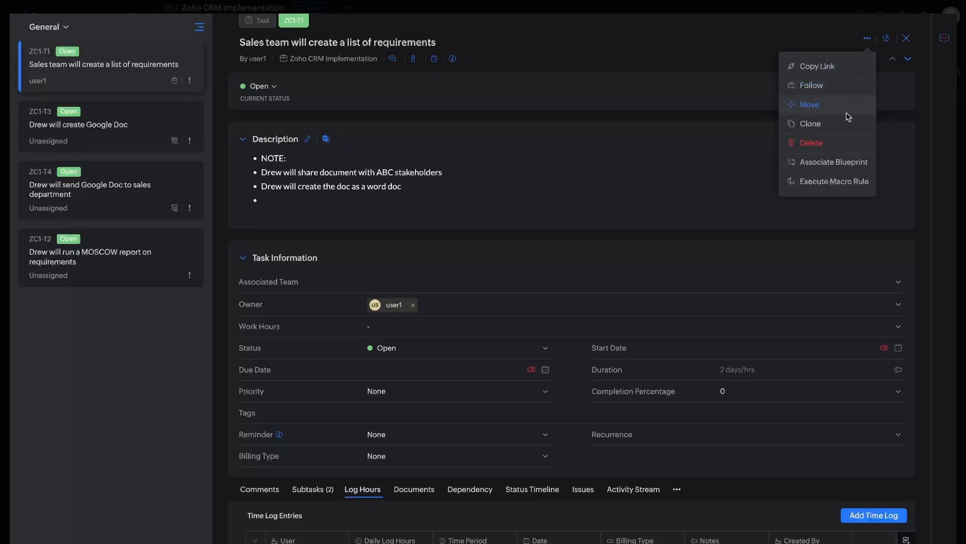
left_click(907, 40)
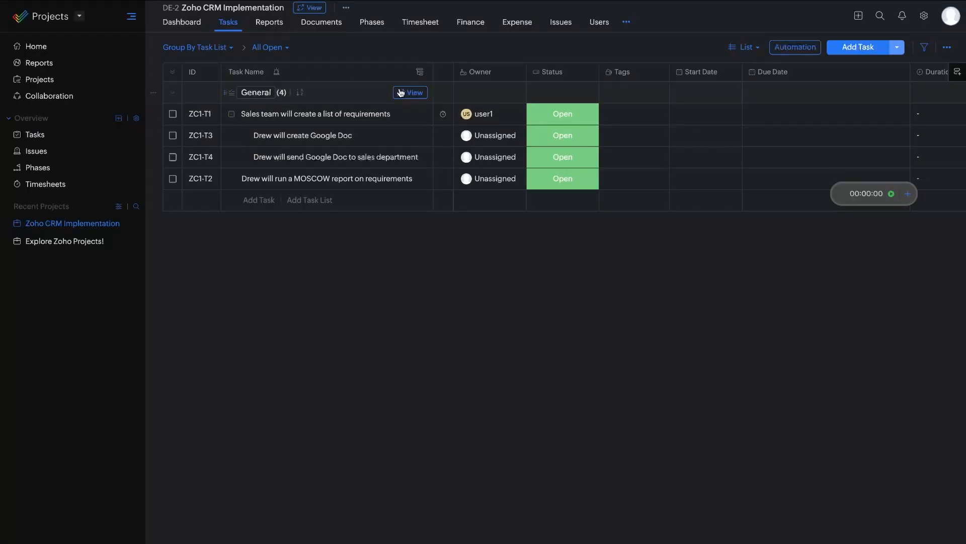
Edit the General task list so its related phase is Design, and return to the project's tasks.
left_click(401, 93)
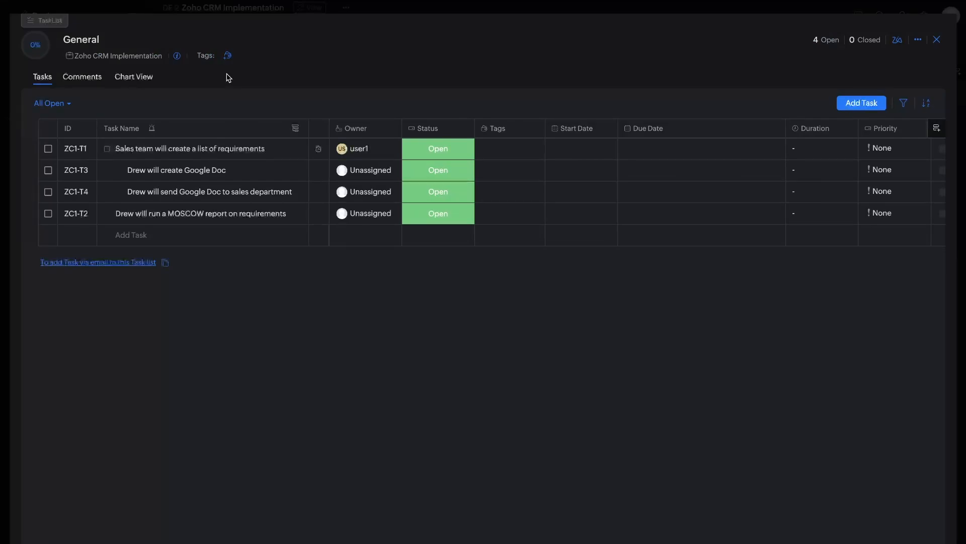
left_click(918, 40)
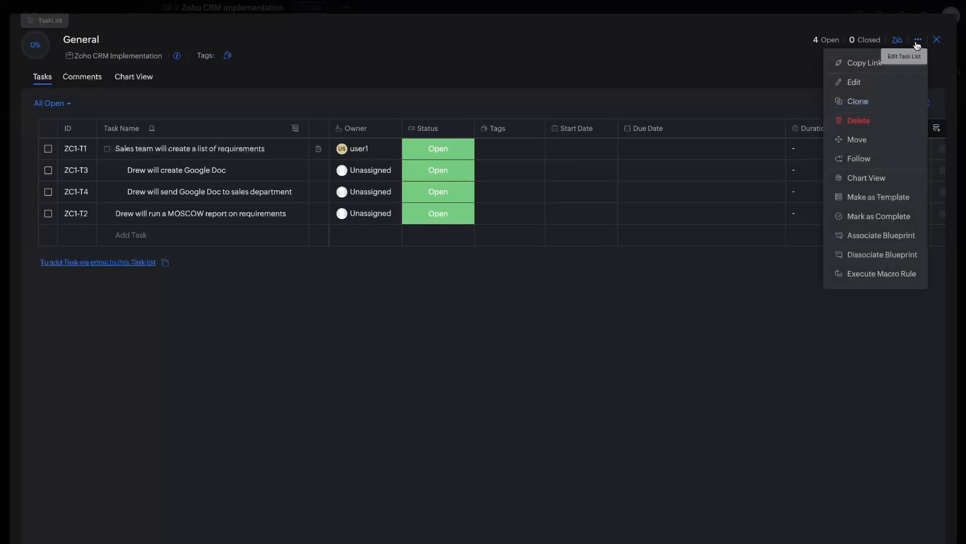
left_click(884, 85)
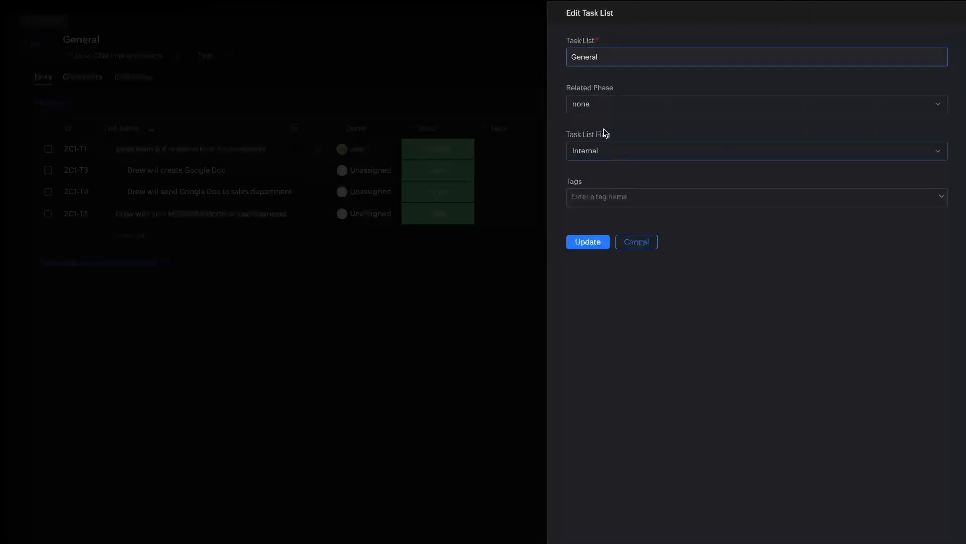
left_click(610, 106)
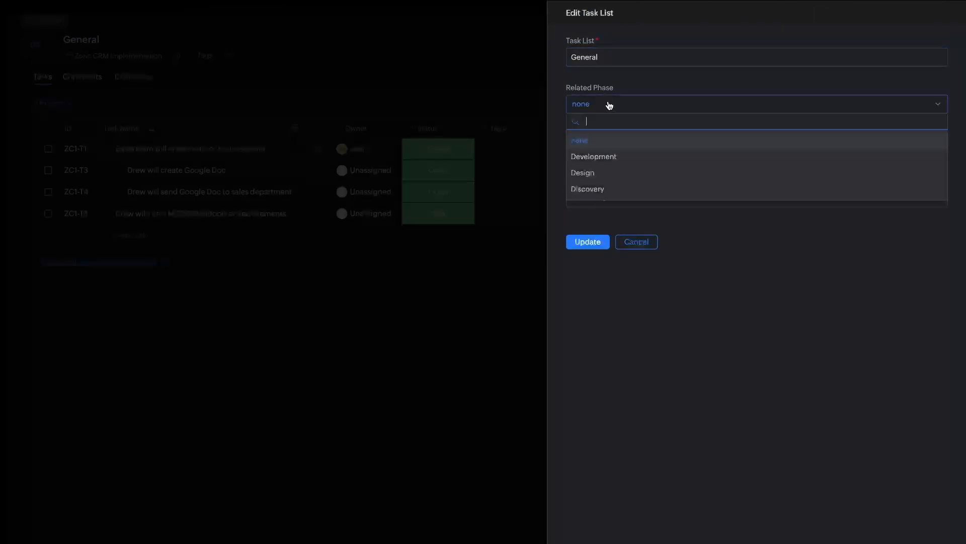
left_click(604, 178)
left_click(593, 197)
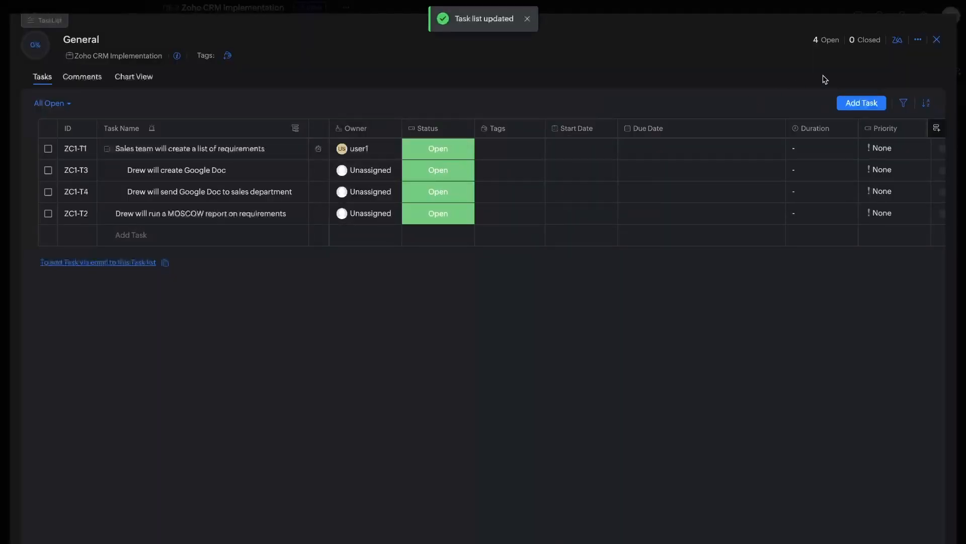
left_click(935, 40)
left_click(236, 115)
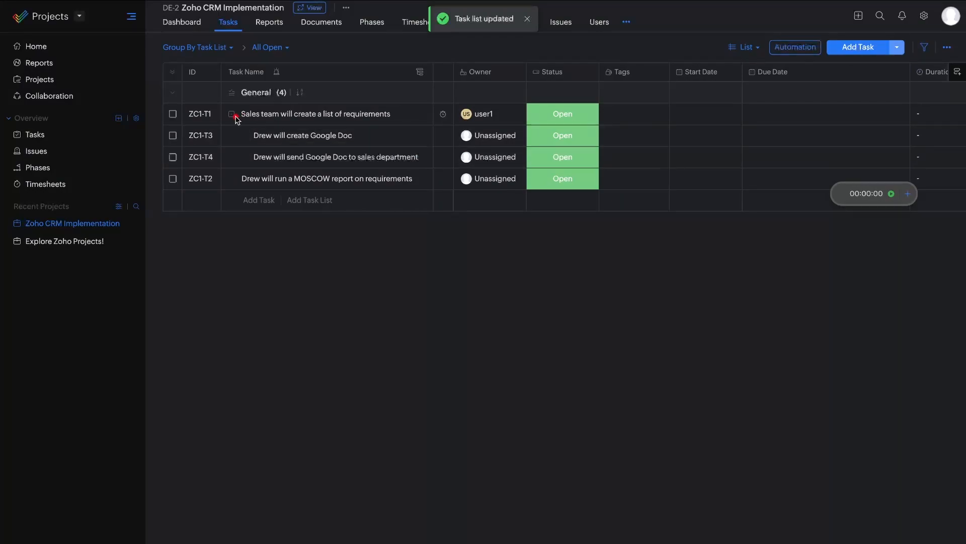
left_click_drag(228, 100, 287, 100)
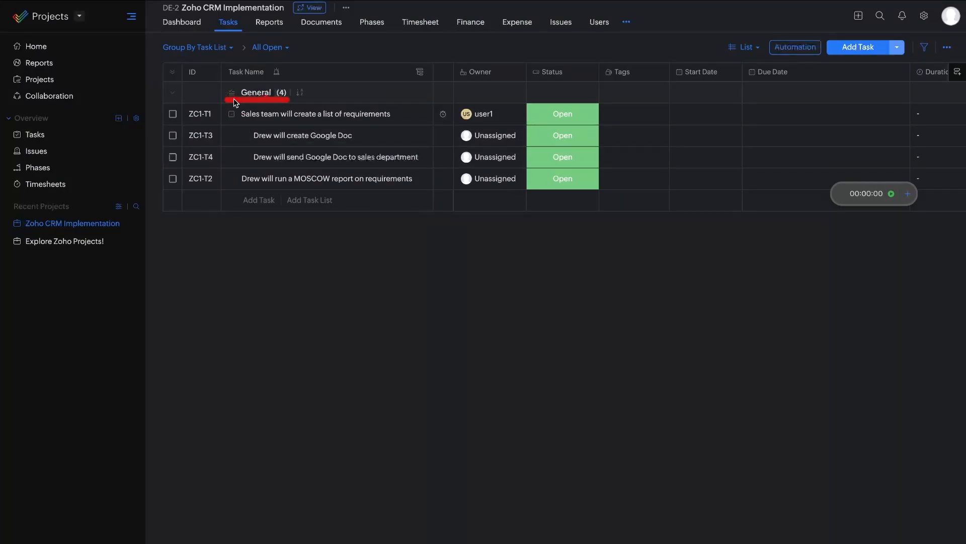
mouse_move(304, 101)
left_click_drag(384, 107, 187, 172)
left_click_drag(288, 189, 364, 107)
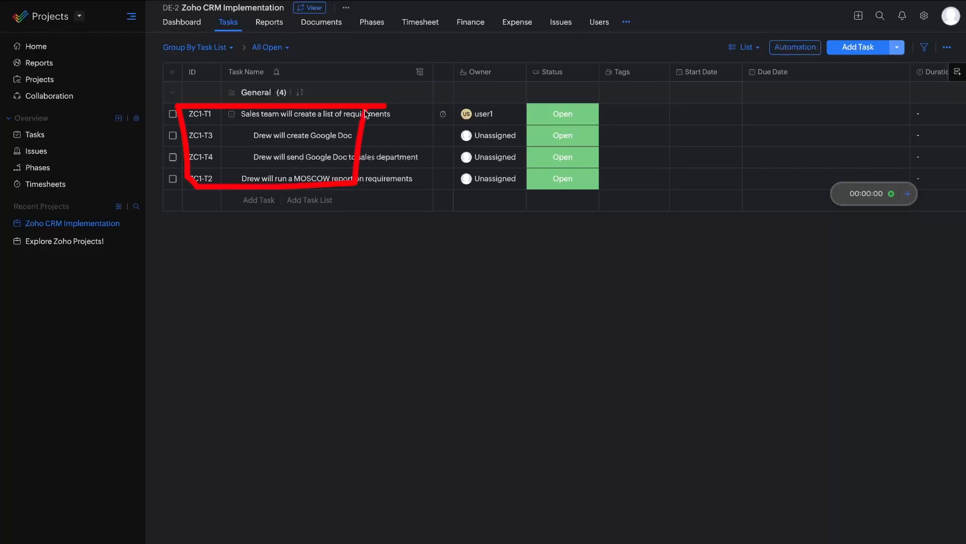
mouse_move(316, 82)
left_mouse_down()
mouse_move(221, 112)
mouse_move(312, 85)
left_mouse_up()
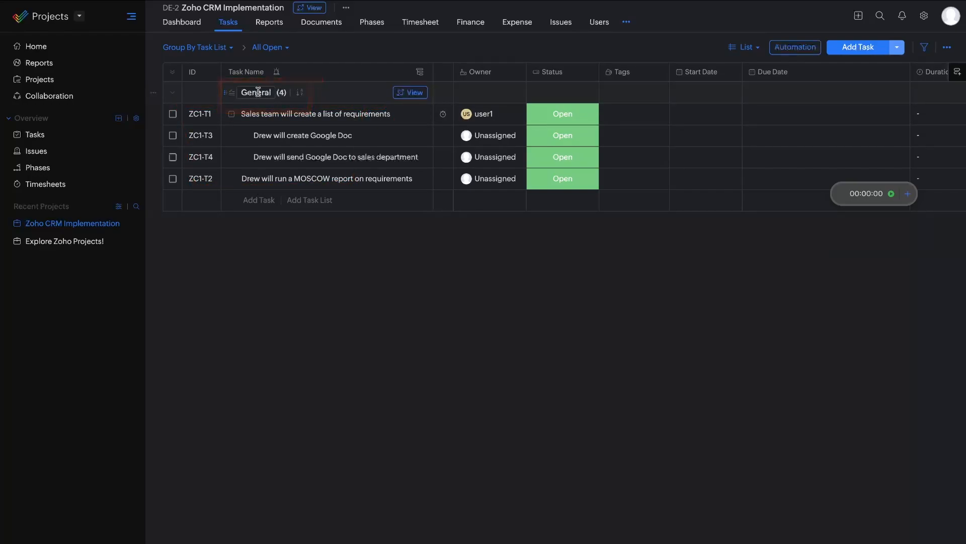
left_click_drag(263, 102, 376, 99)
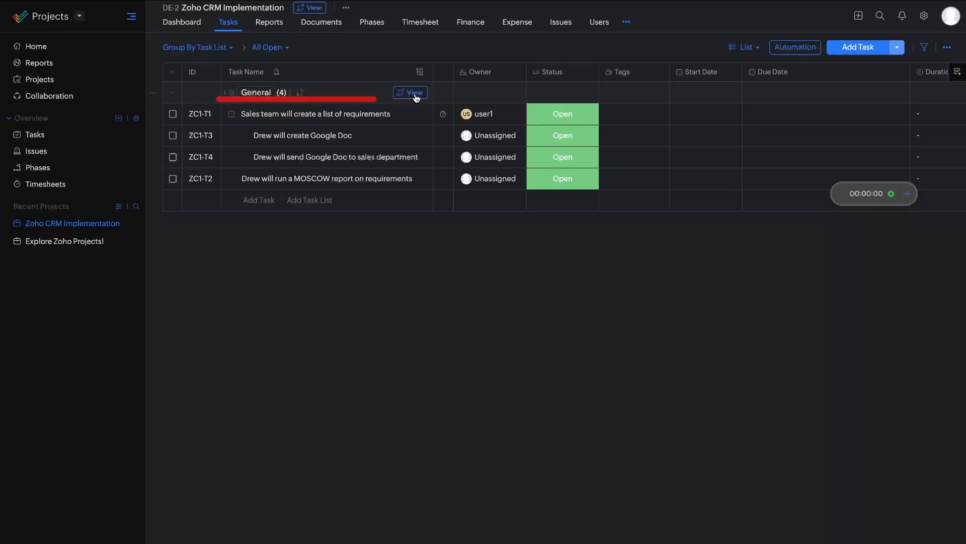
Change the General task list's related phase to Discovery, and return to the project's tasks.
left_click(415, 93)
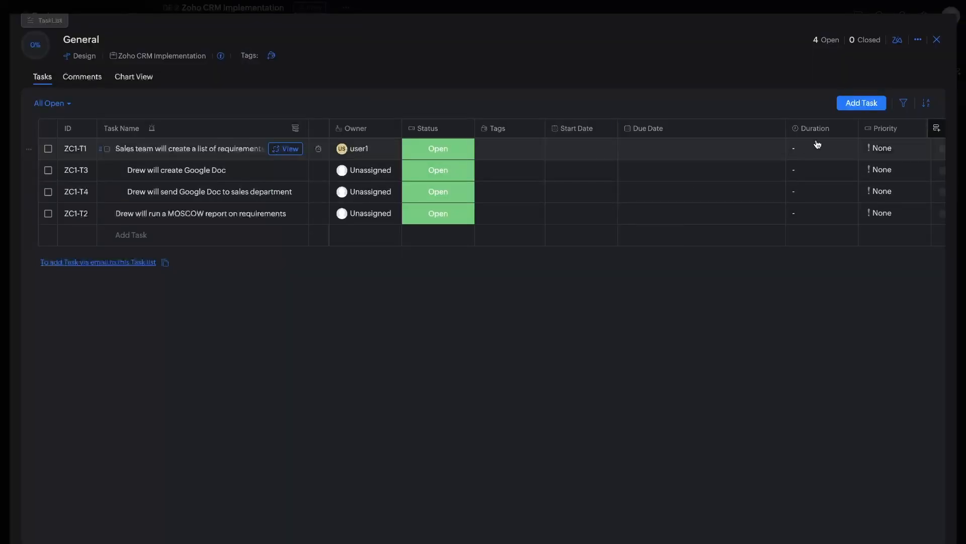
left_click(919, 41)
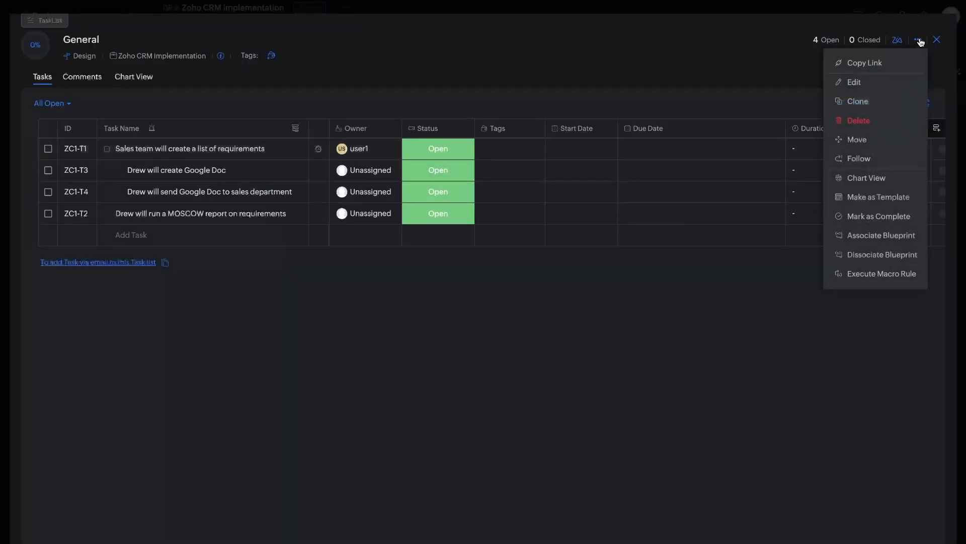
left_click(875, 89)
left_click(722, 105)
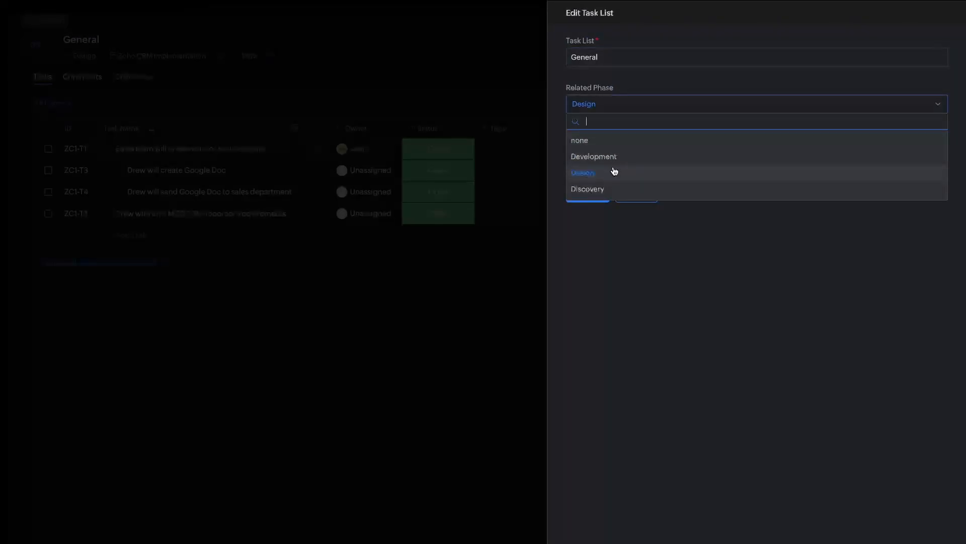
left_click(610, 189)
left_click(598, 196)
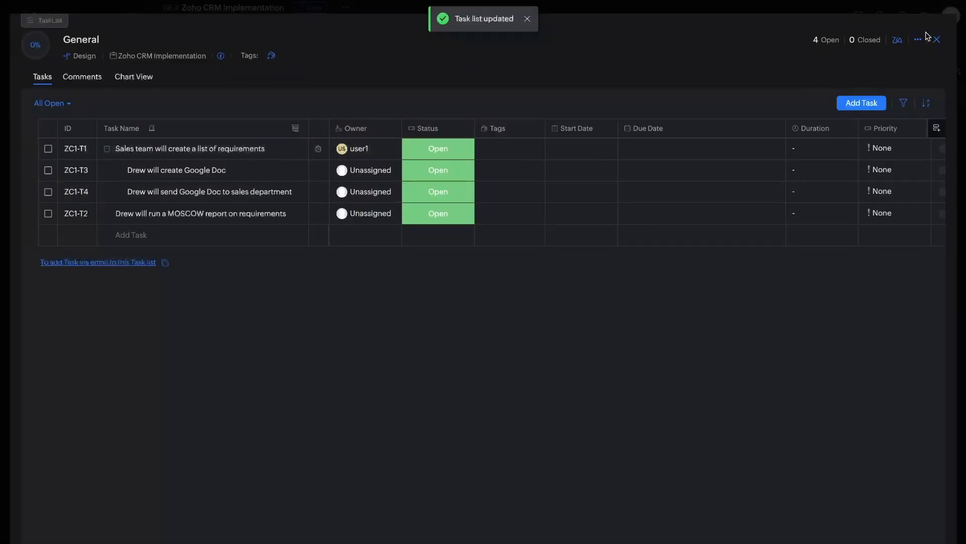
left_click(938, 41)
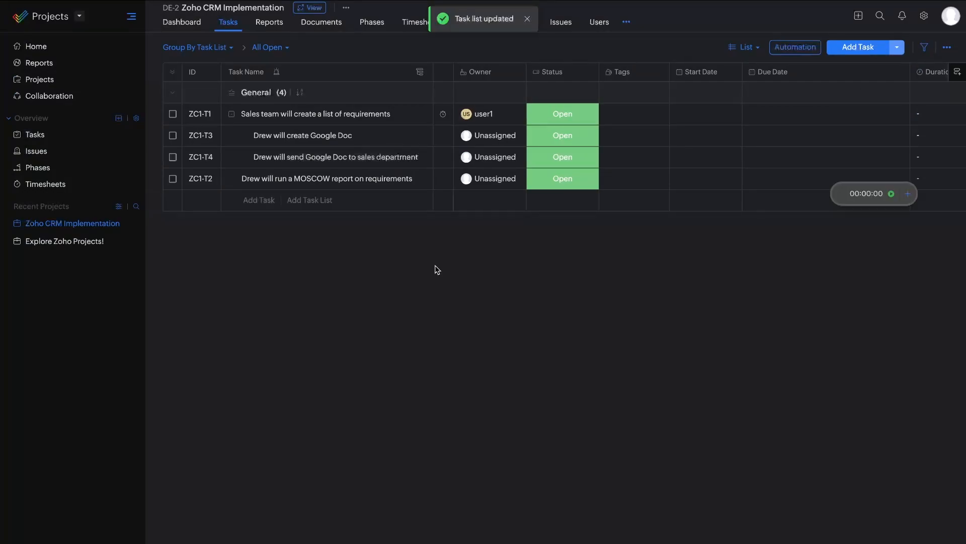
Group the Zoho CRM Implementation project's tasks by phases and examine the General task list under Discovery.
left_click(201, 48)
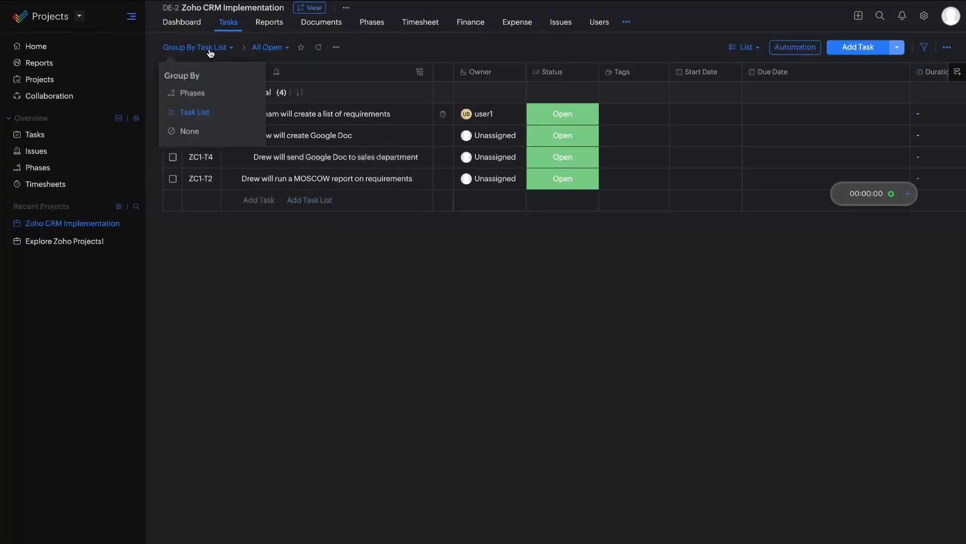
left_click(195, 92)
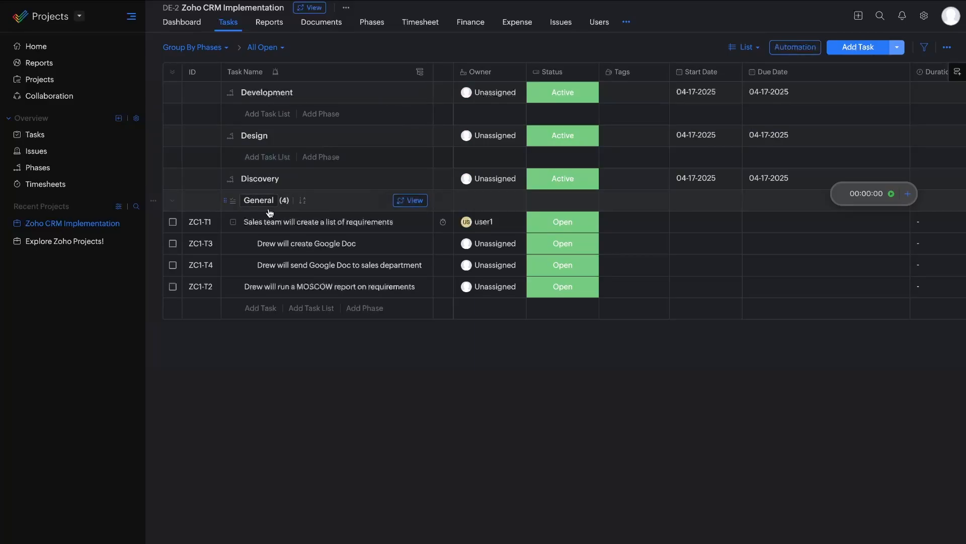
left_click_drag(348, 195, 193, 197)
left_click_drag(166, 287, 341, 180)
Group the timesheet overview across all projects by user and check which time log views are available.
left_click(59, 186)
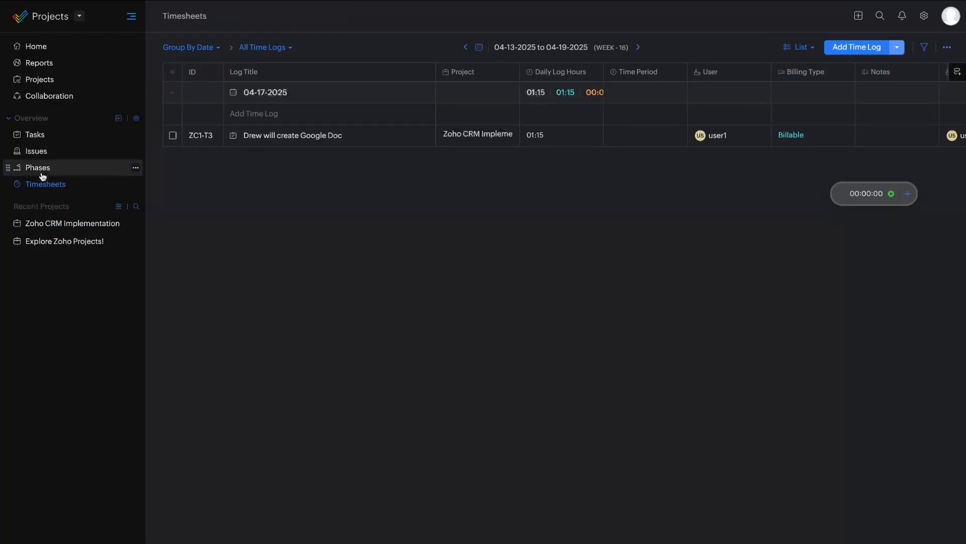
left_click_drag(214, 107, 332, 106)
left_click_drag(227, 143, 415, 144)
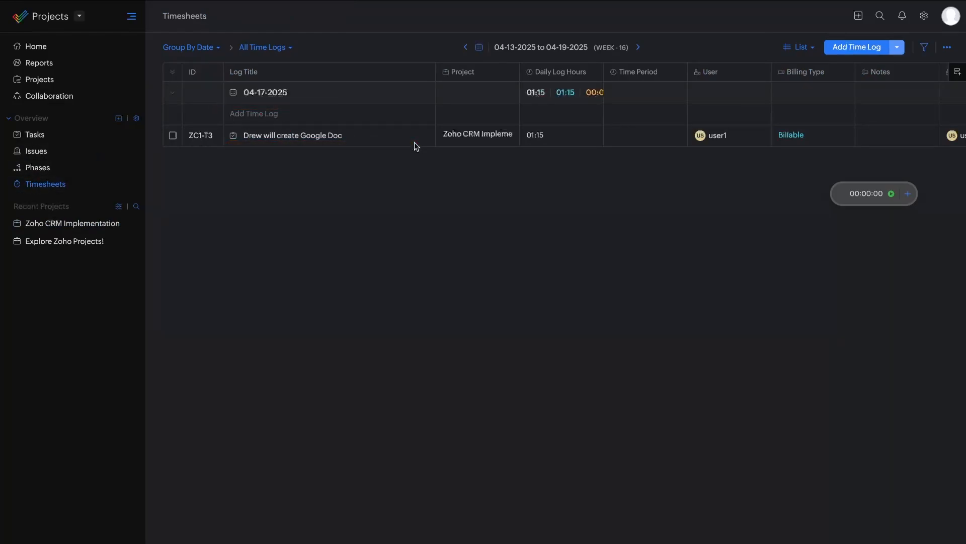
left_click(205, 47)
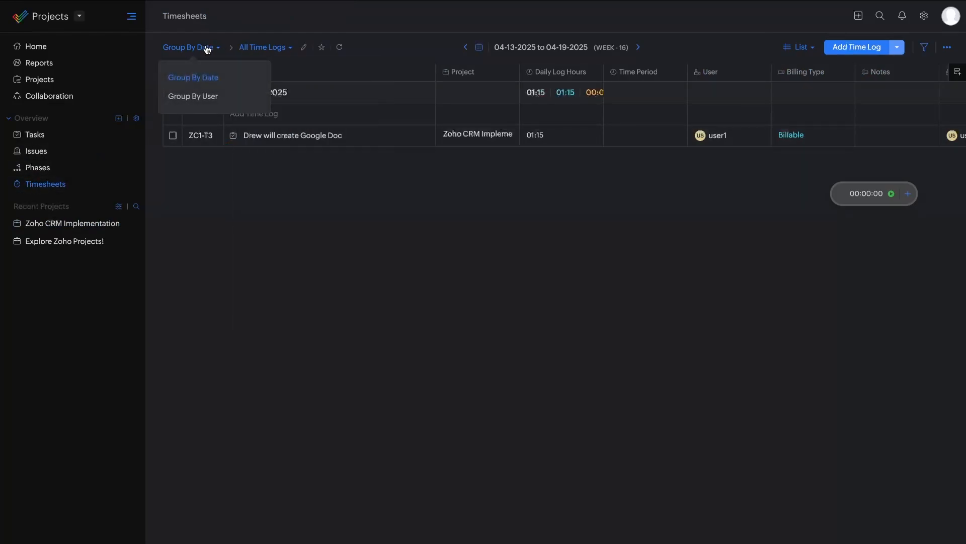
left_click(203, 93)
left_click(267, 48)
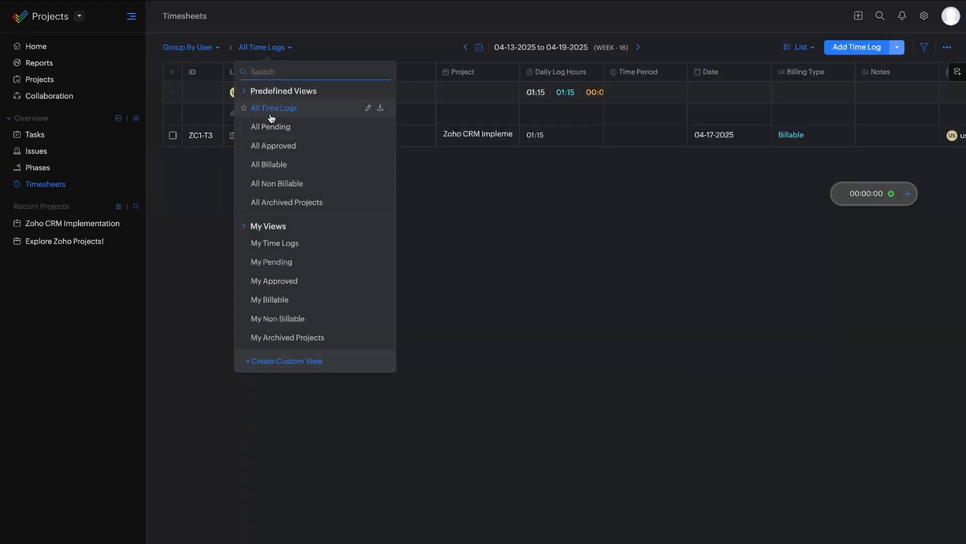
left_click(485, 238)
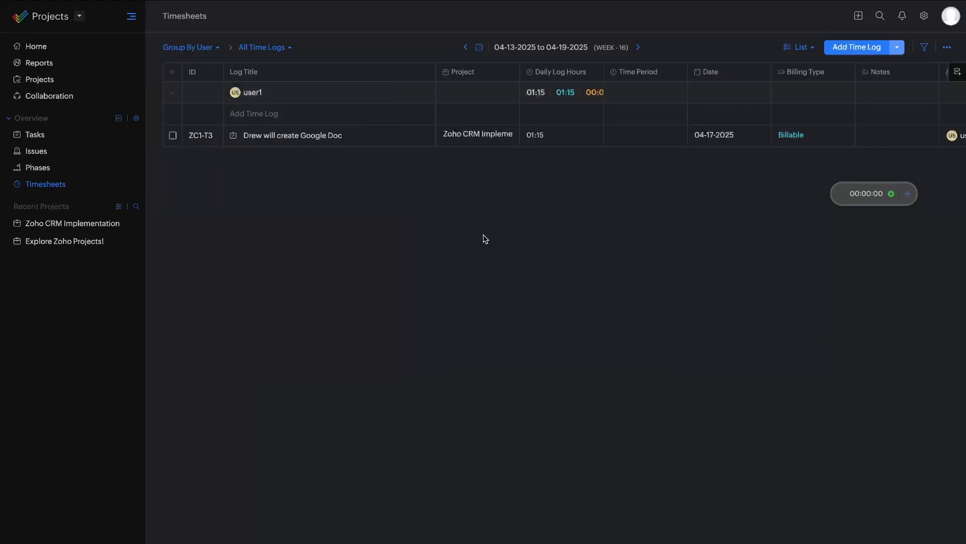
View the tasks of Zoho CRM Implementation and Explore Zoho Projects!, and check which actions the latter project offers.
left_click_drag(9, 214, 100, 215)
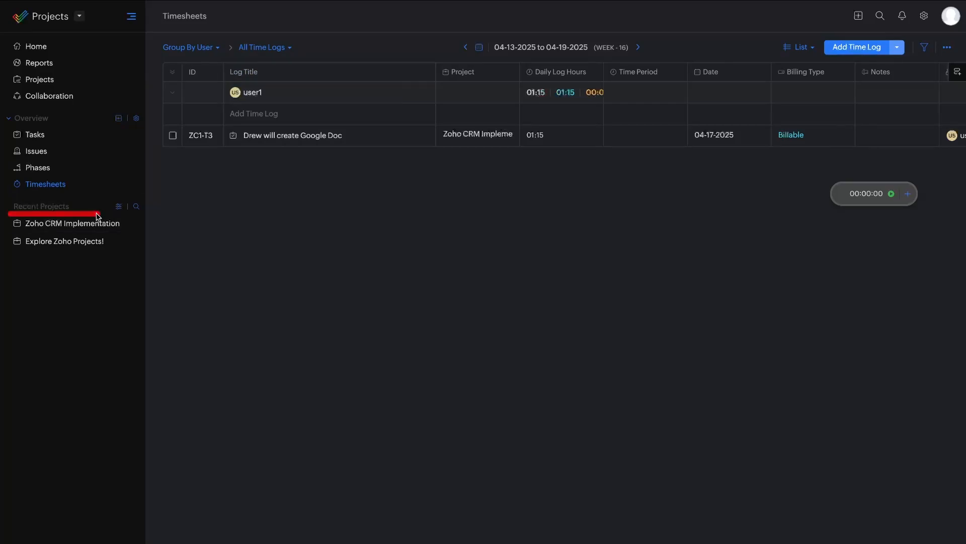
left_click(75, 223)
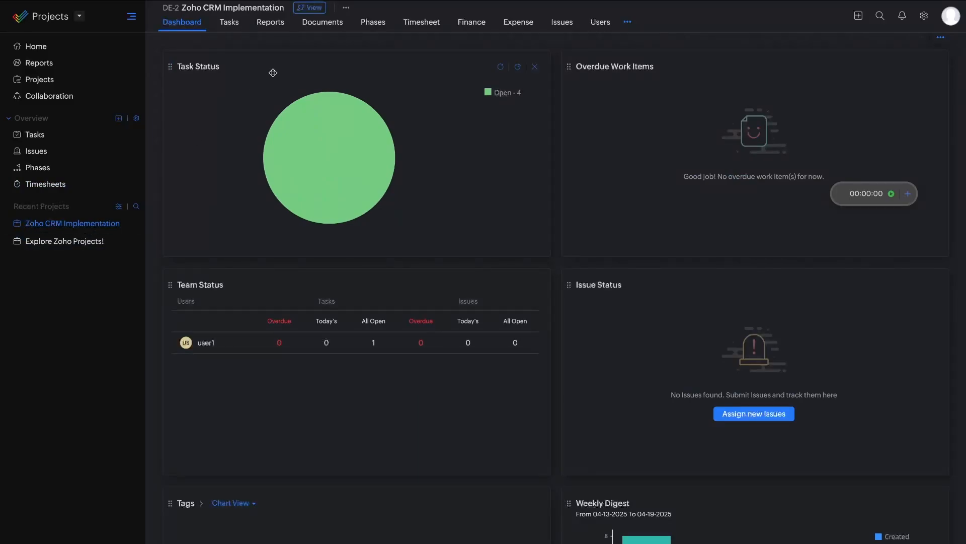
left_click(230, 25)
left_click(74, 240)
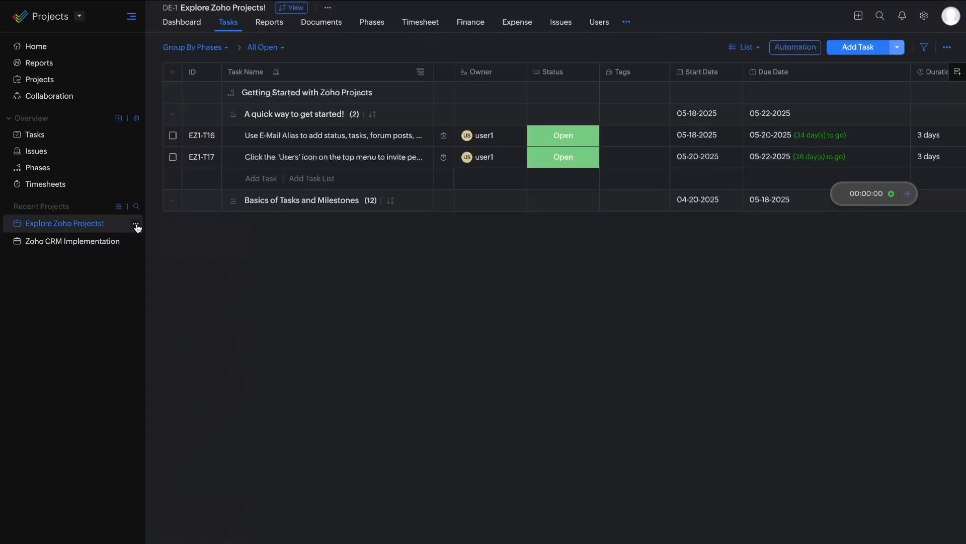
left_click(136, 225)
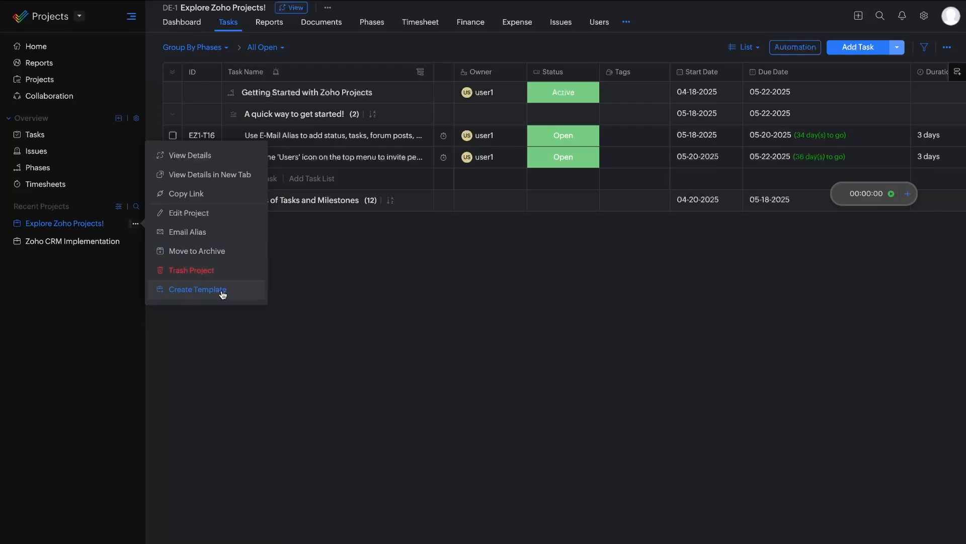
Open the list of all active projects and look for the template creation option among the Explore Zoho Projects! actions.
left_click(70, 56)
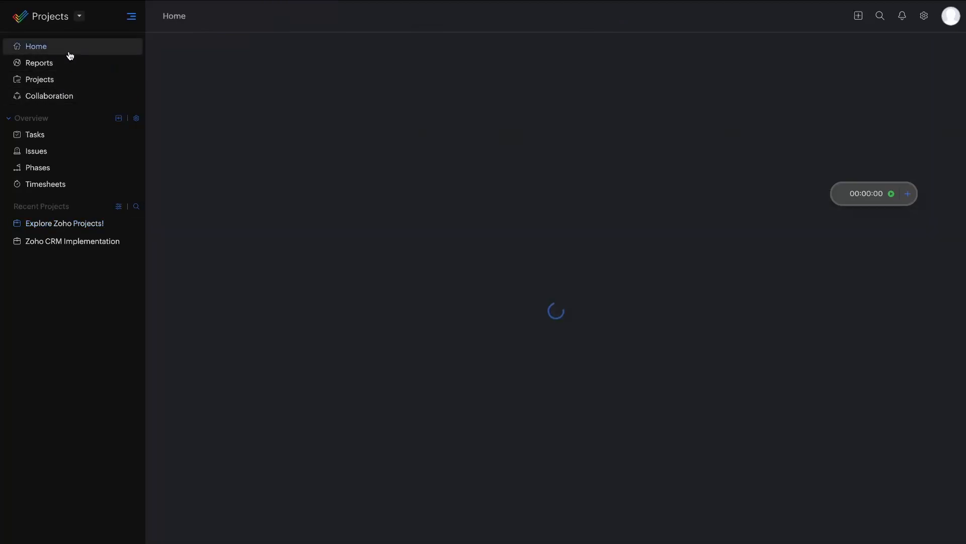
left_click(69, 80)
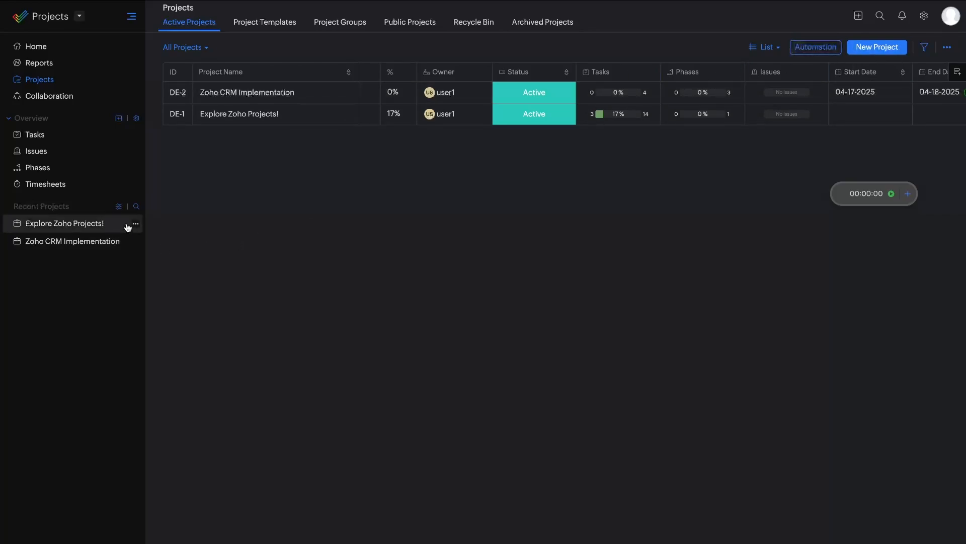
left_click(136, 225)
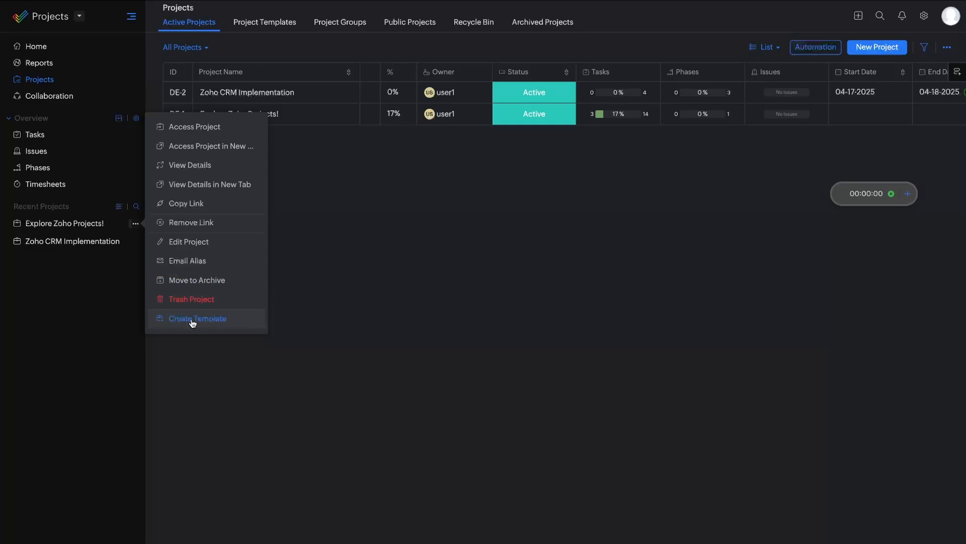
left_click(300, 271)
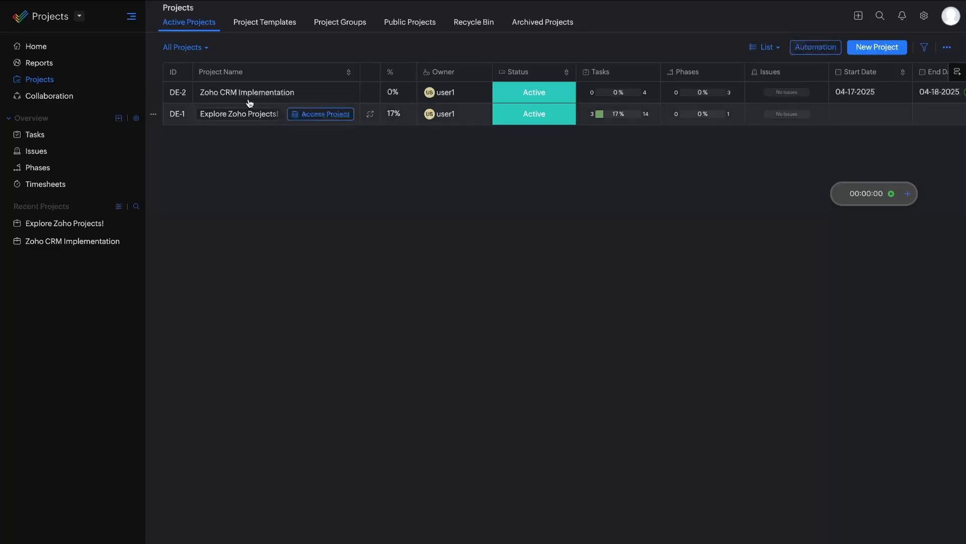
Open the project templates and examine the form for adding a new one, closing it without saving.
left_click(270, 27)
left_click(863, 50)
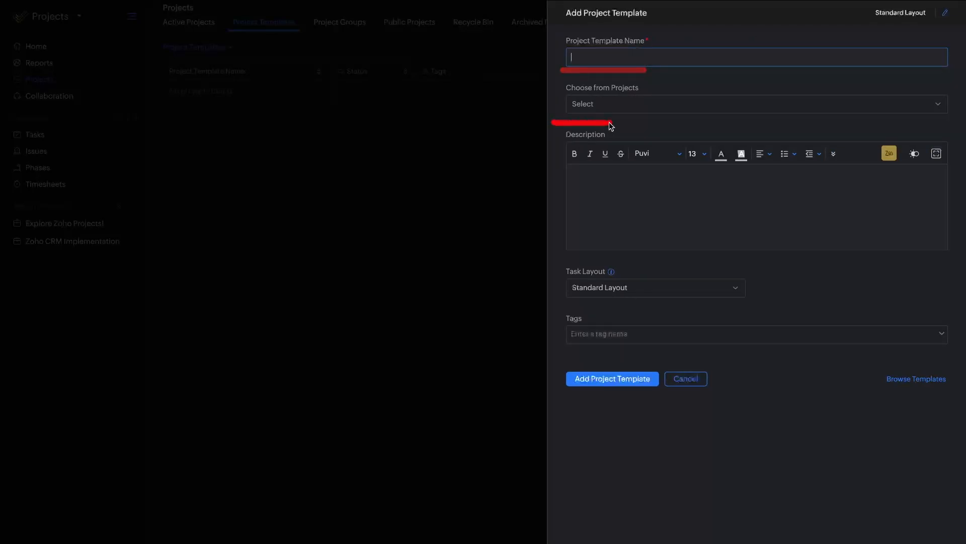
left_click(693, 378)
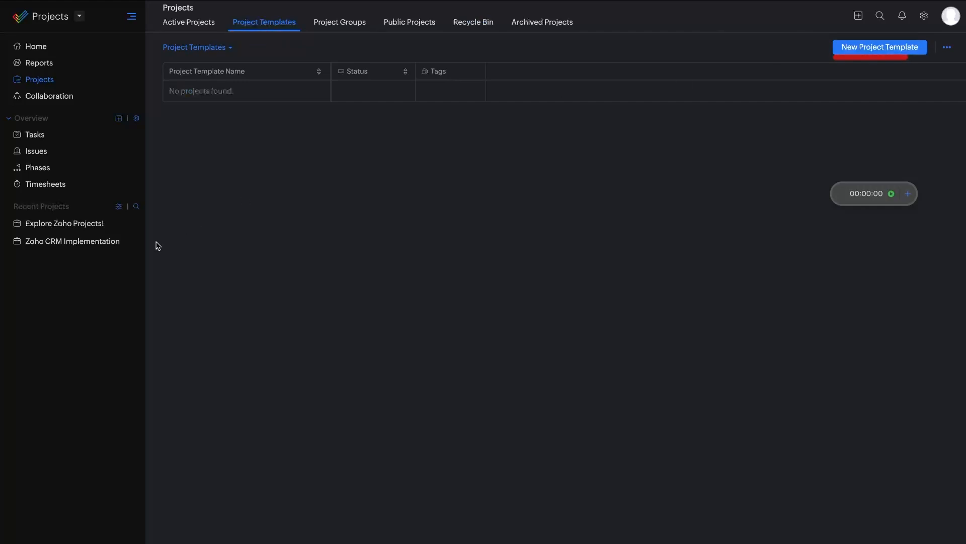
Check which actions the Zoho CRM Implementation project offers, and return to the active projects.
left_click(135, 243)
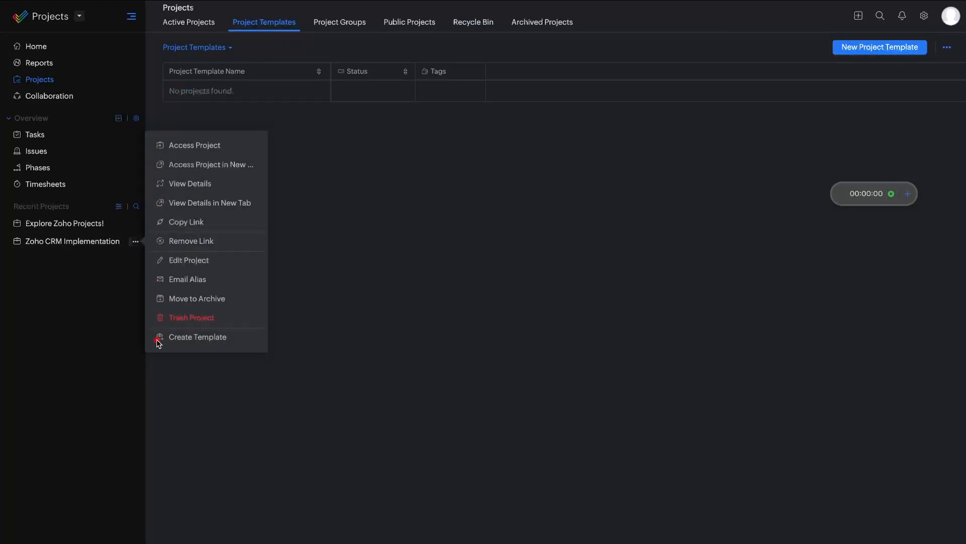
left_click(396, 236)
left_click(194, 24)
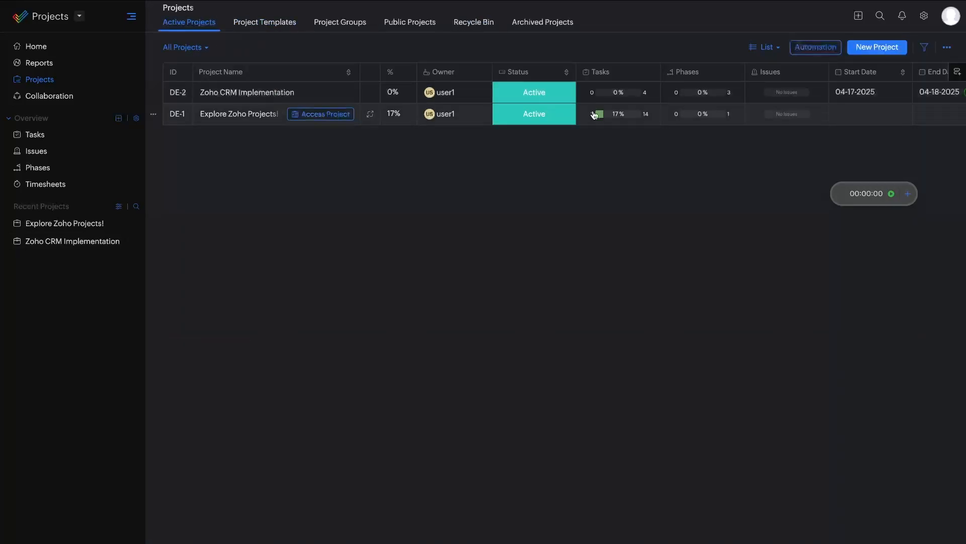
Start a new project to examine the gallery's own and predefined project templates, and close the gallery without choosing one.
left_click(880, 53)
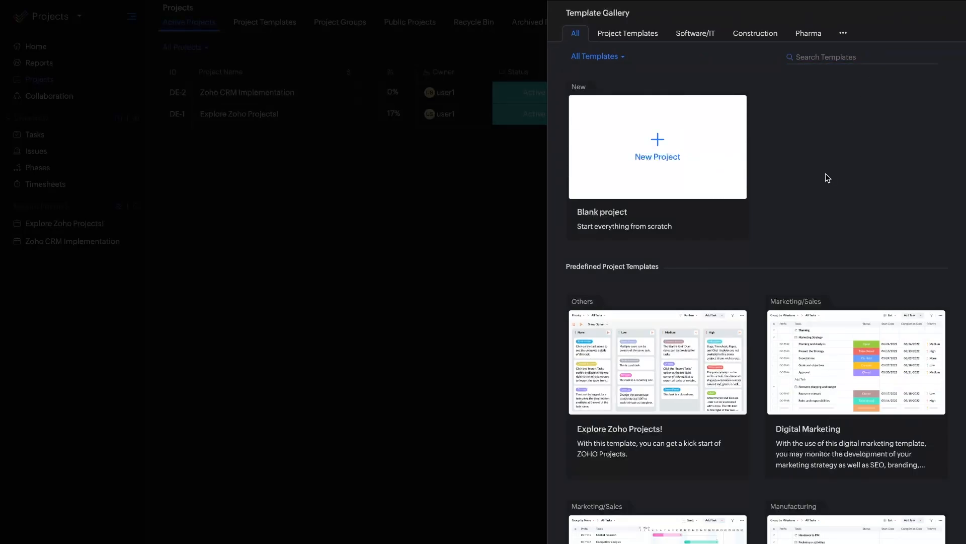
scroll(827, 177, "down", 1)
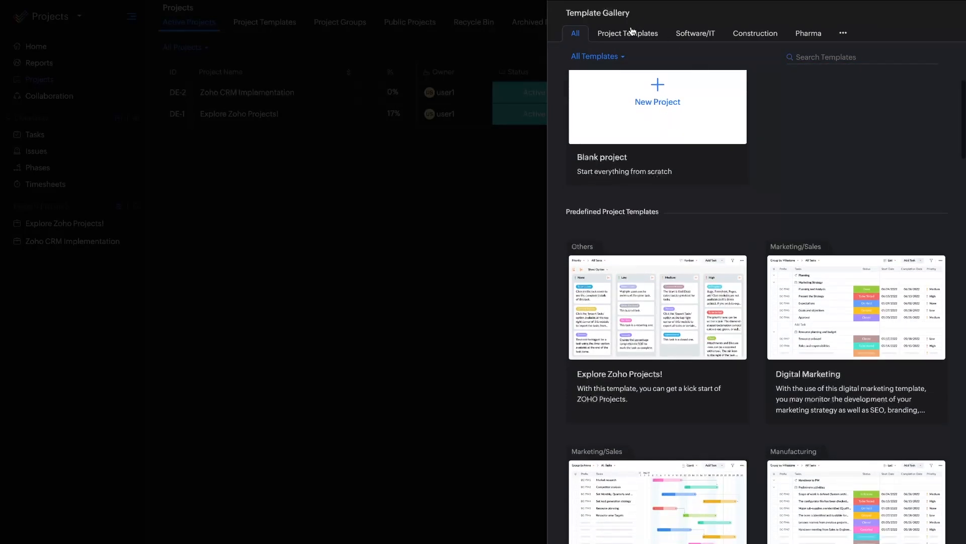
left_click(629, 32)
left_click_drag(599, 288, 656, 69)
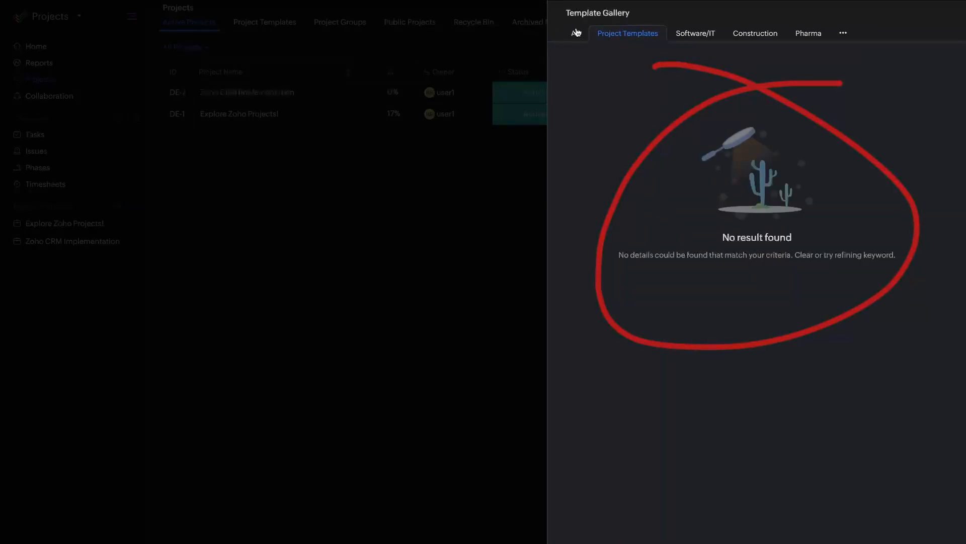
mouse_move(850, 63)
left_mouse_down()
mouse_move(646, 115)
mouse_move(717, 37)
left_mouse_up()
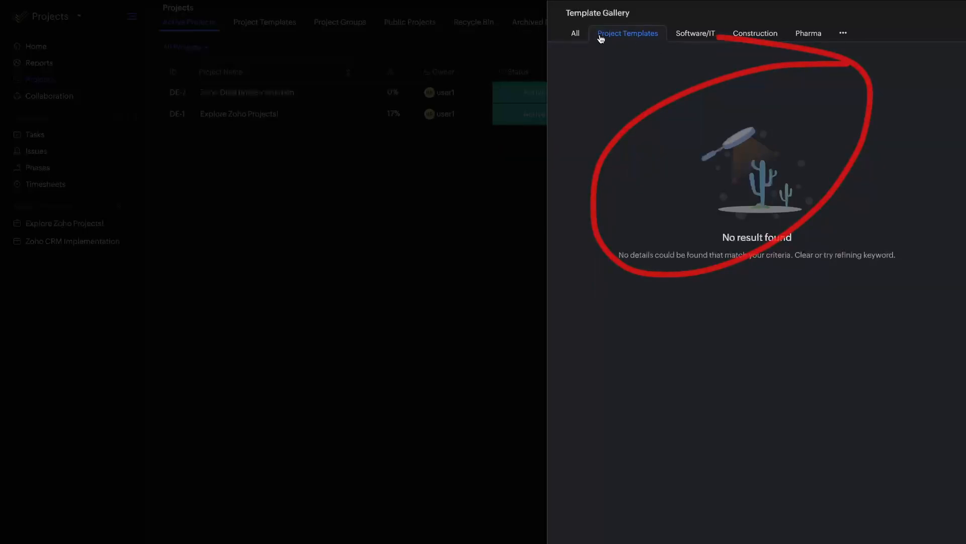
left_click(579, 37)
scroll(643, 288, "down", 2)
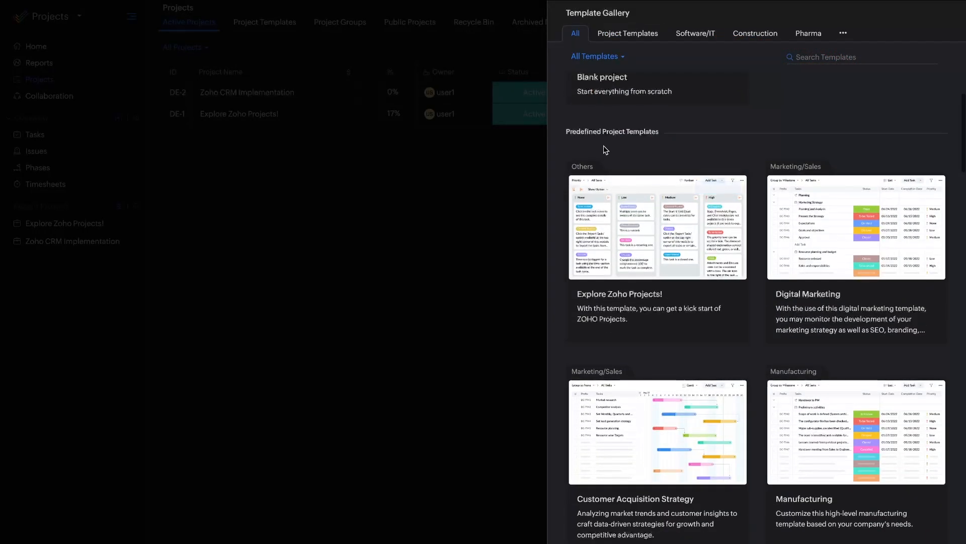
left_click_drag(567, 139, 680, 136)
scroll(723, 270, "down", 3)
mouse_move(930, 175)
left_mouse_down()
mouse_move(676, 186)
mouse_move(781, 209)
left_mouse_up()
scroll(720, 405, "down", 10)
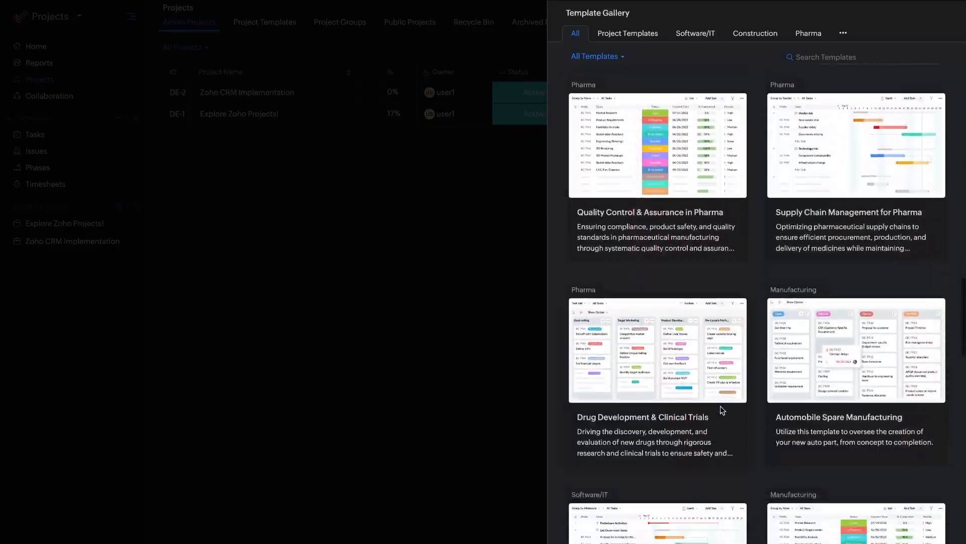
scroll(720, 405, "up", 12)
key("Escape")
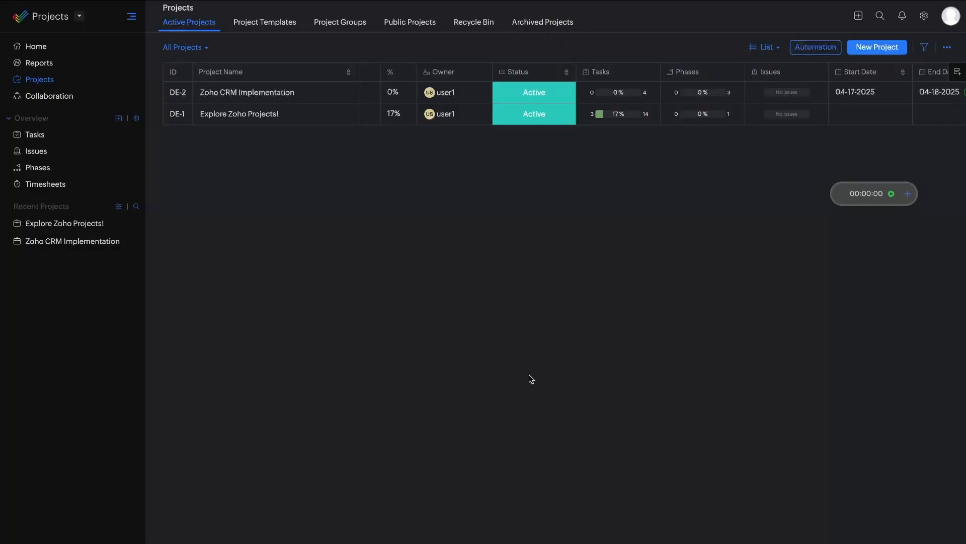